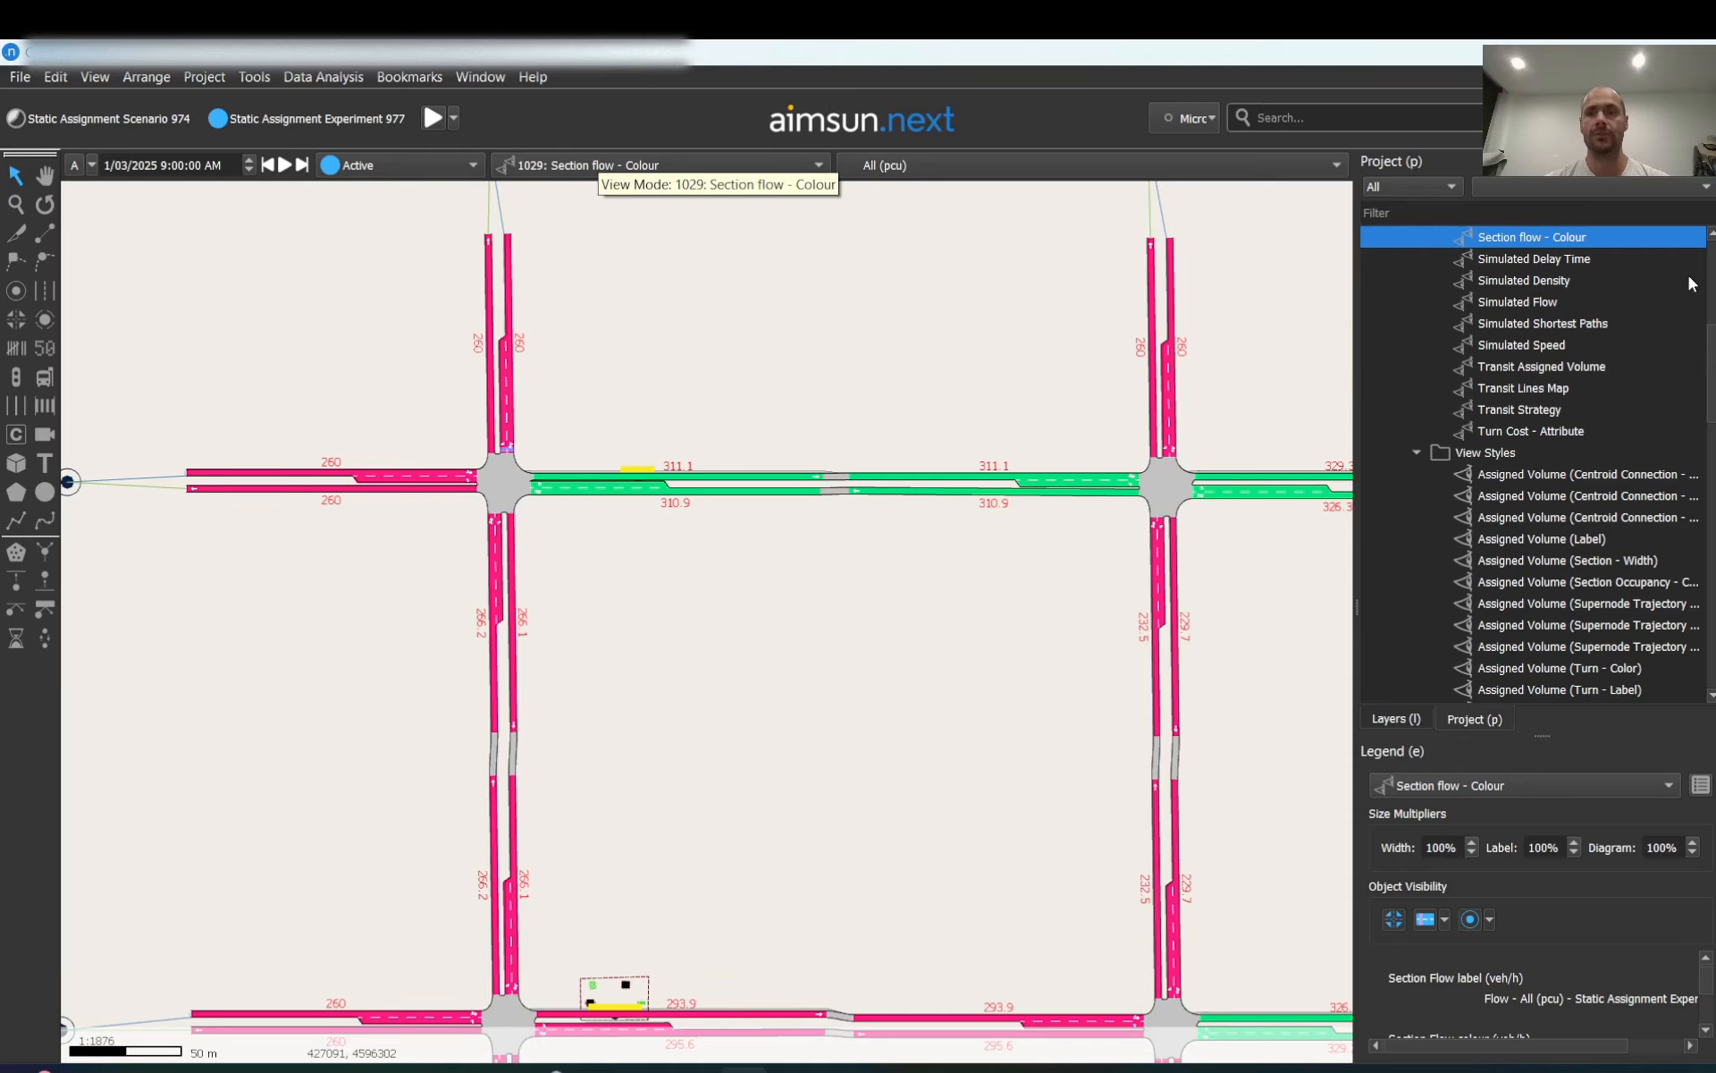
# - Open the Section flow - Colour view mode and examine its Section Flow colour and Section Flow label styles against the network
pyautogui.doubleClick(1567, 237)
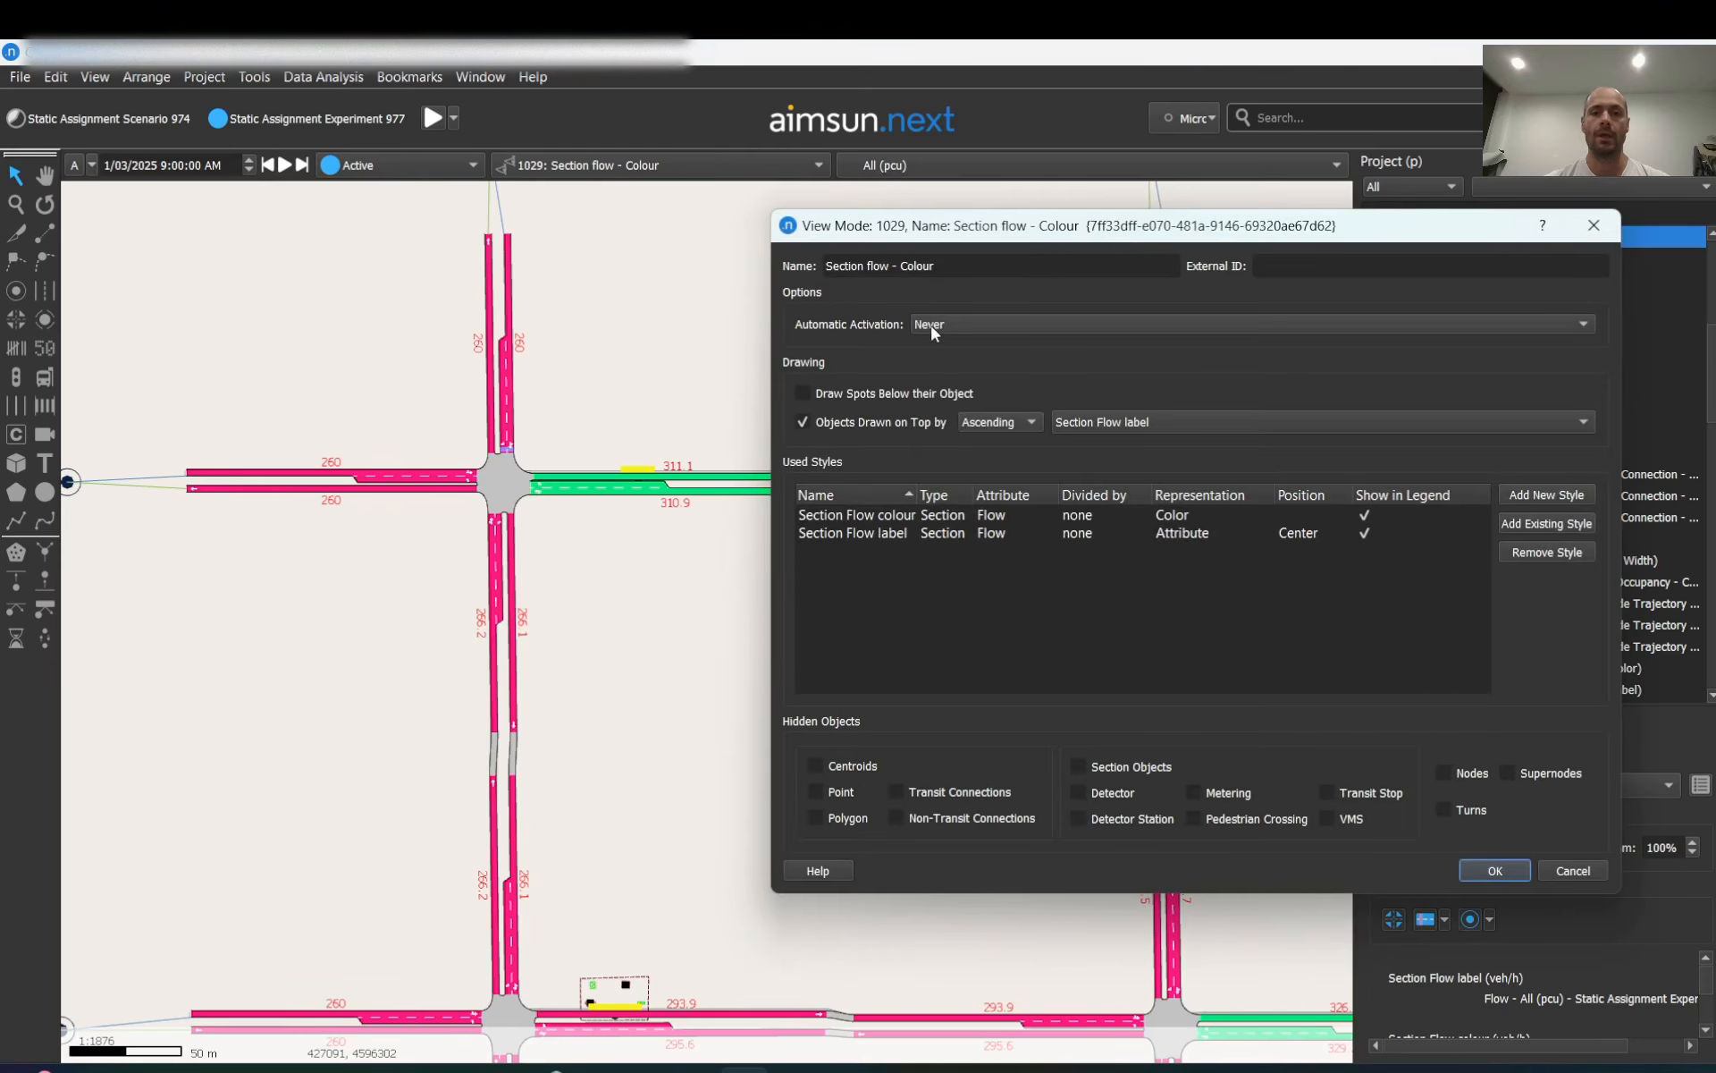
pyautogui.click(865, 515)
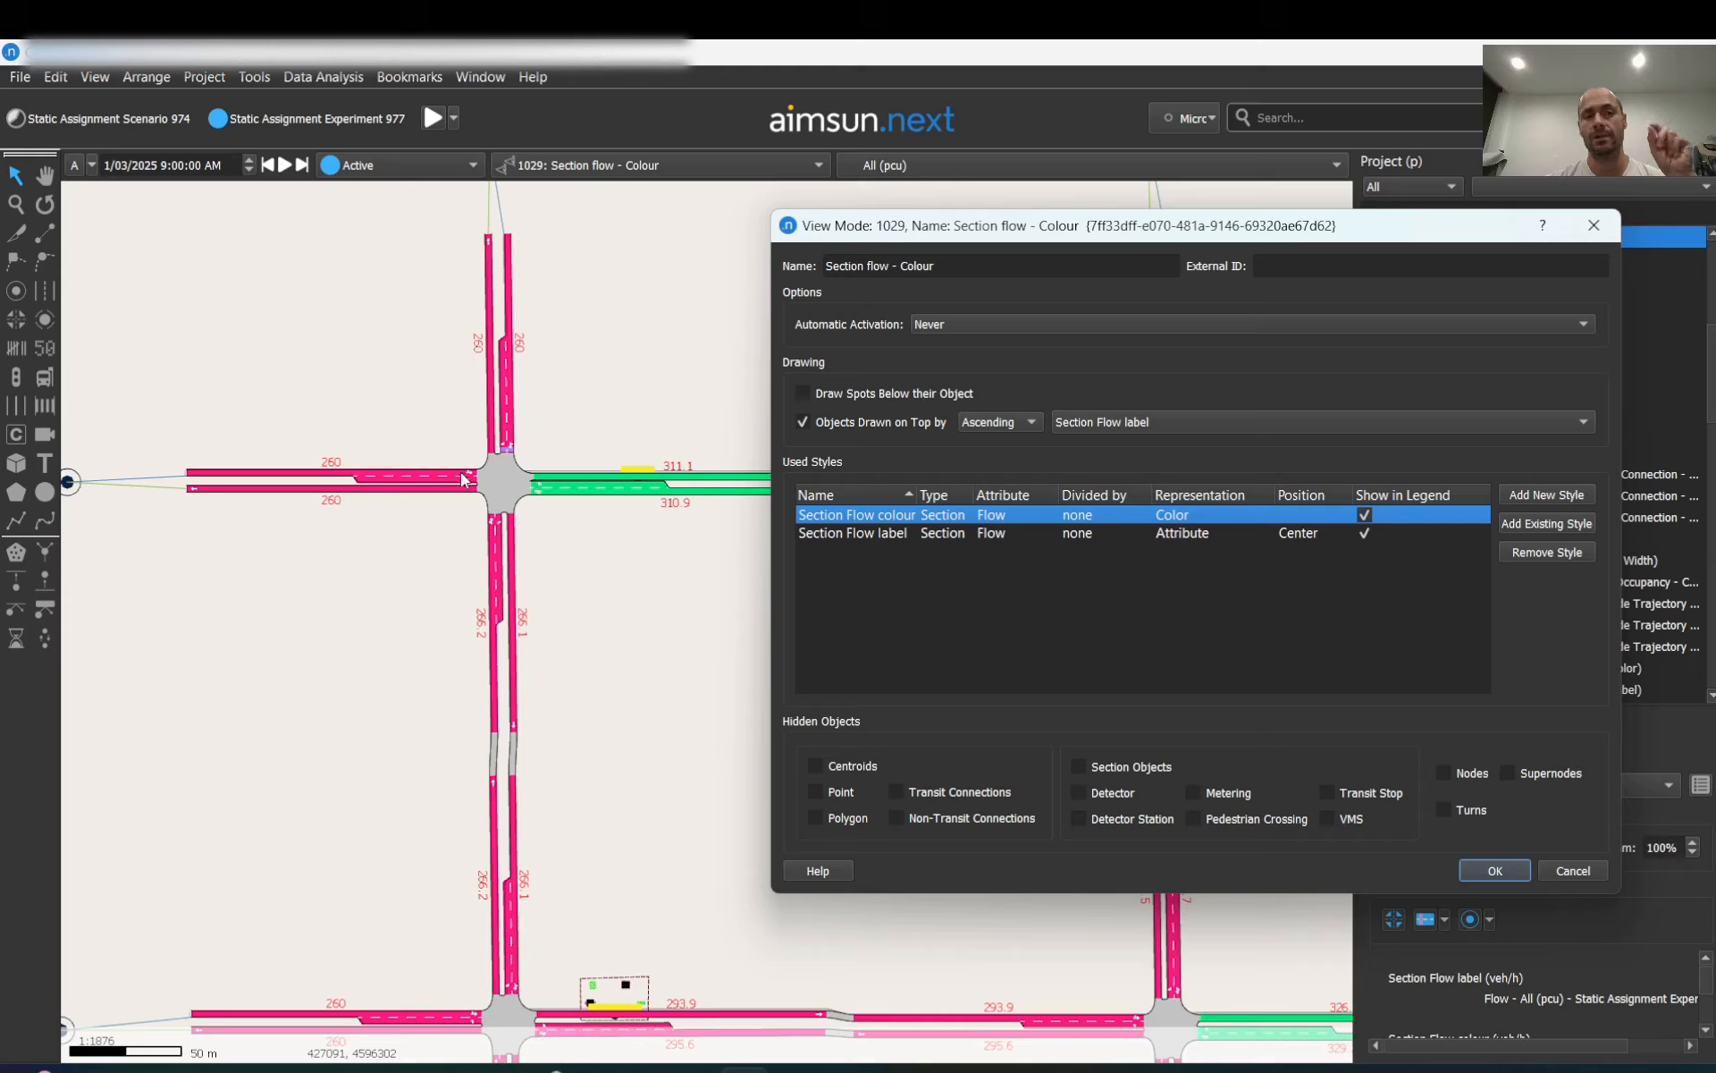
pyautogui.click(892, 539)
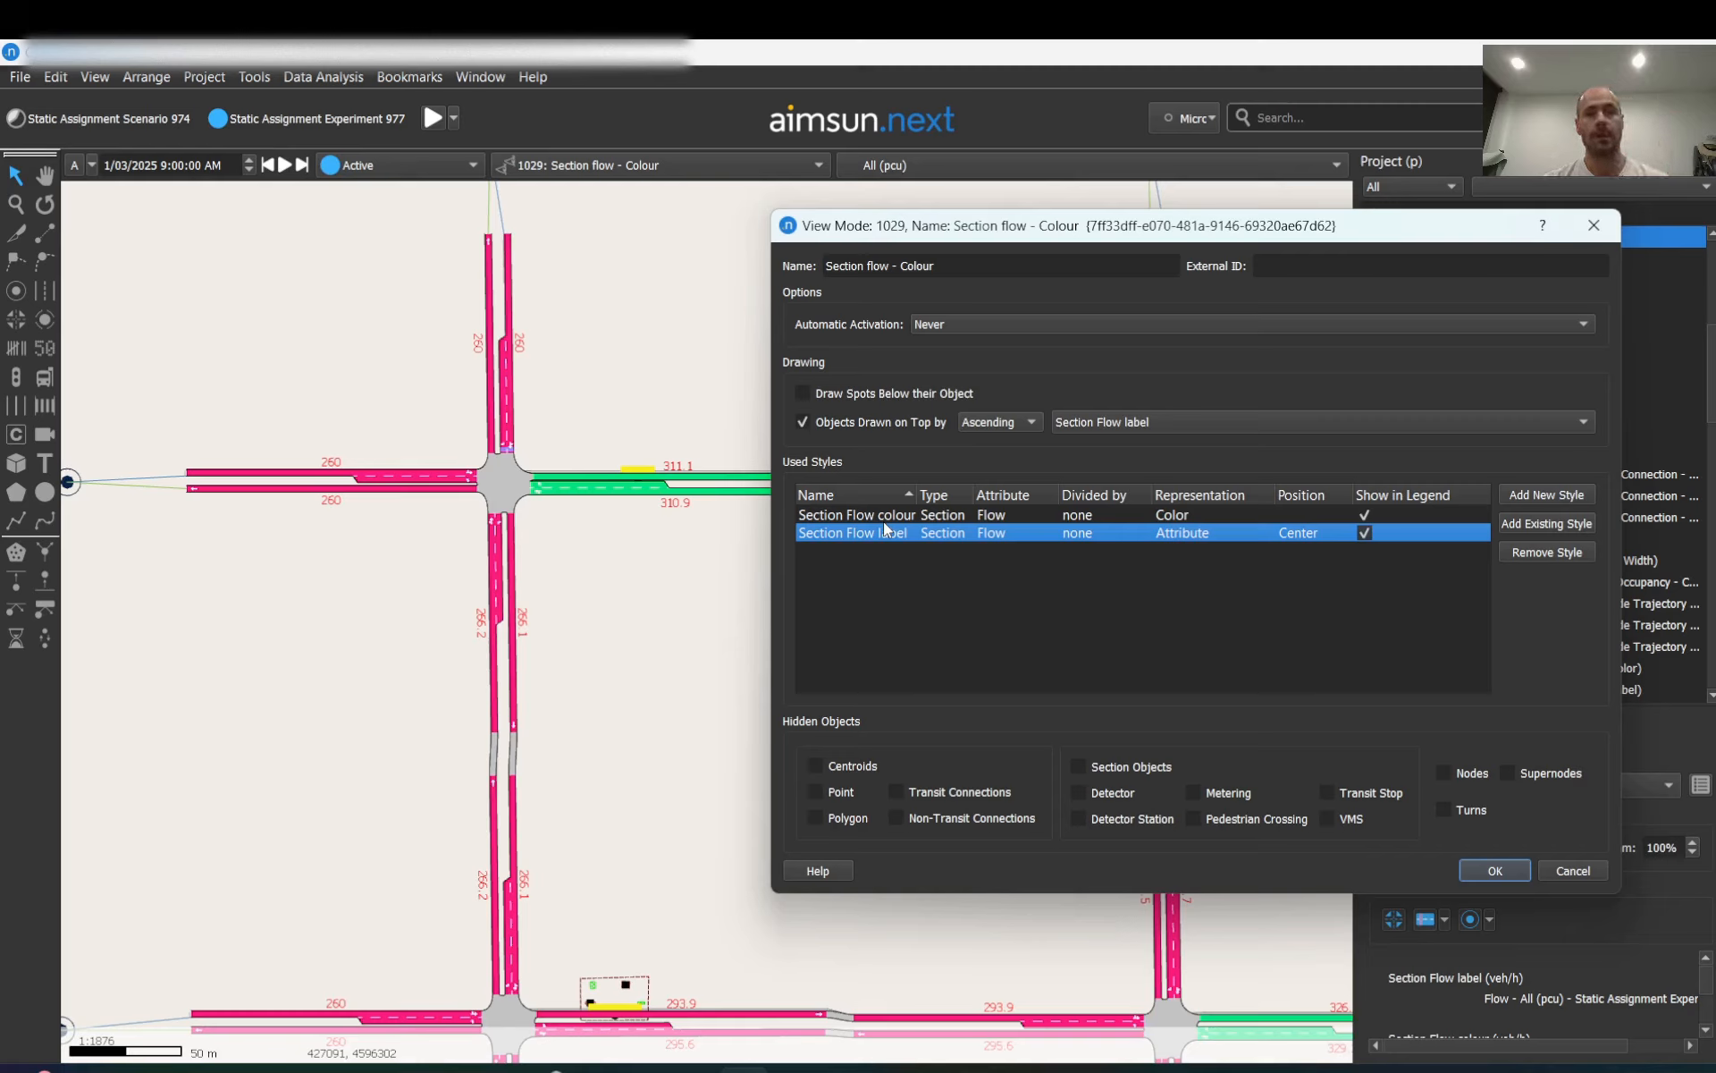
pyautogui.scroll(2, 509, 349)
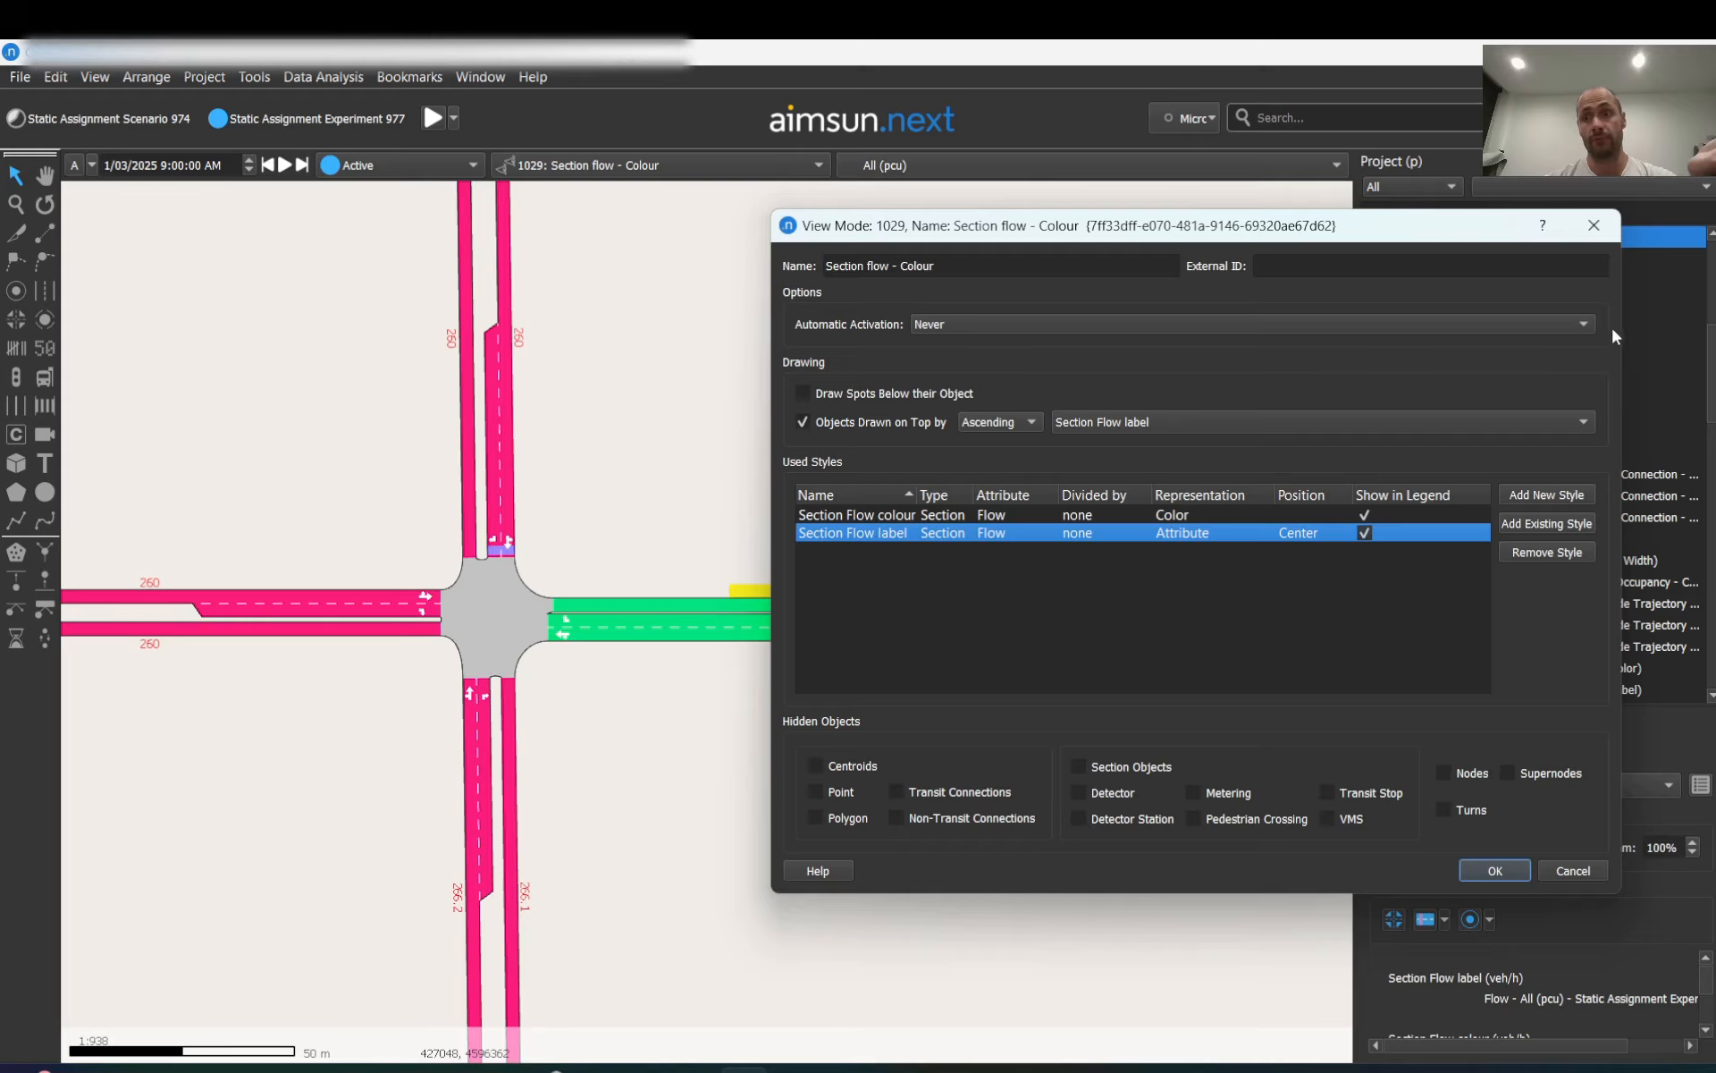
pyautogui.click(1592, 224)
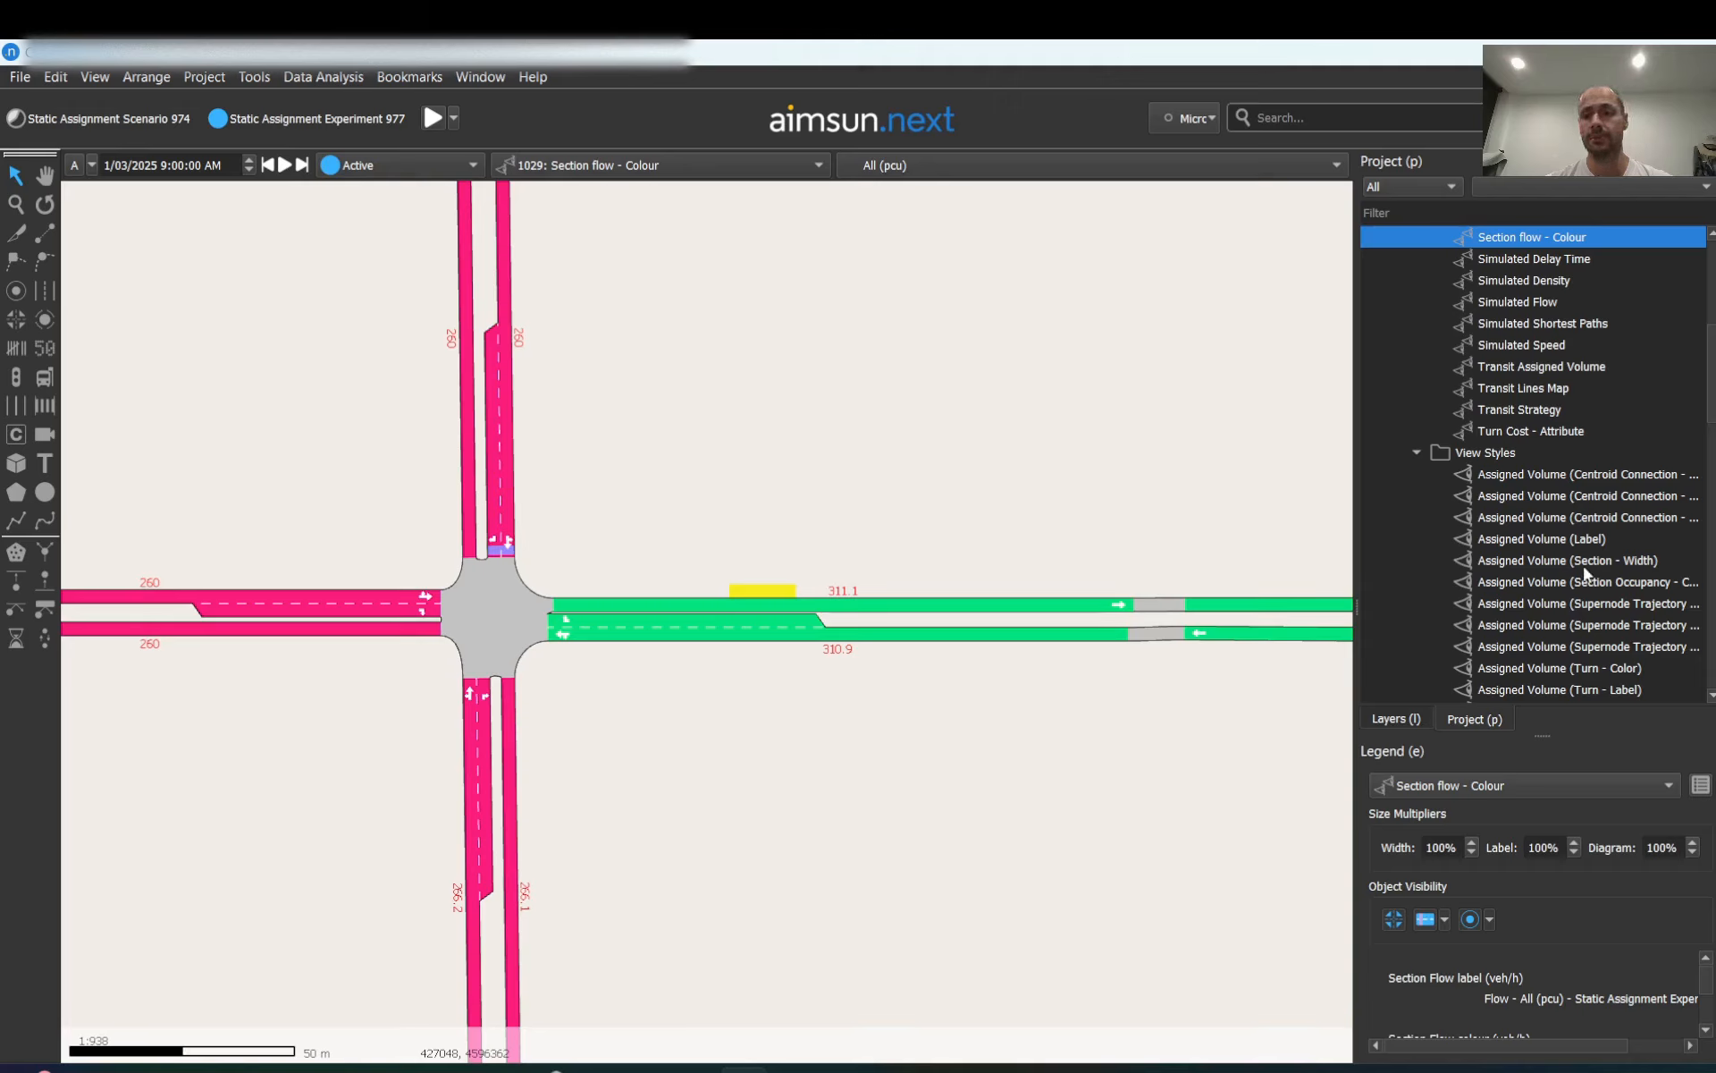
# - Alternate the active item between Replication 998 and Static Assignment Experiment 977 to compare the section flow display, ending on the static experiment
pyautogui.scroll(-15, 1587, 573)
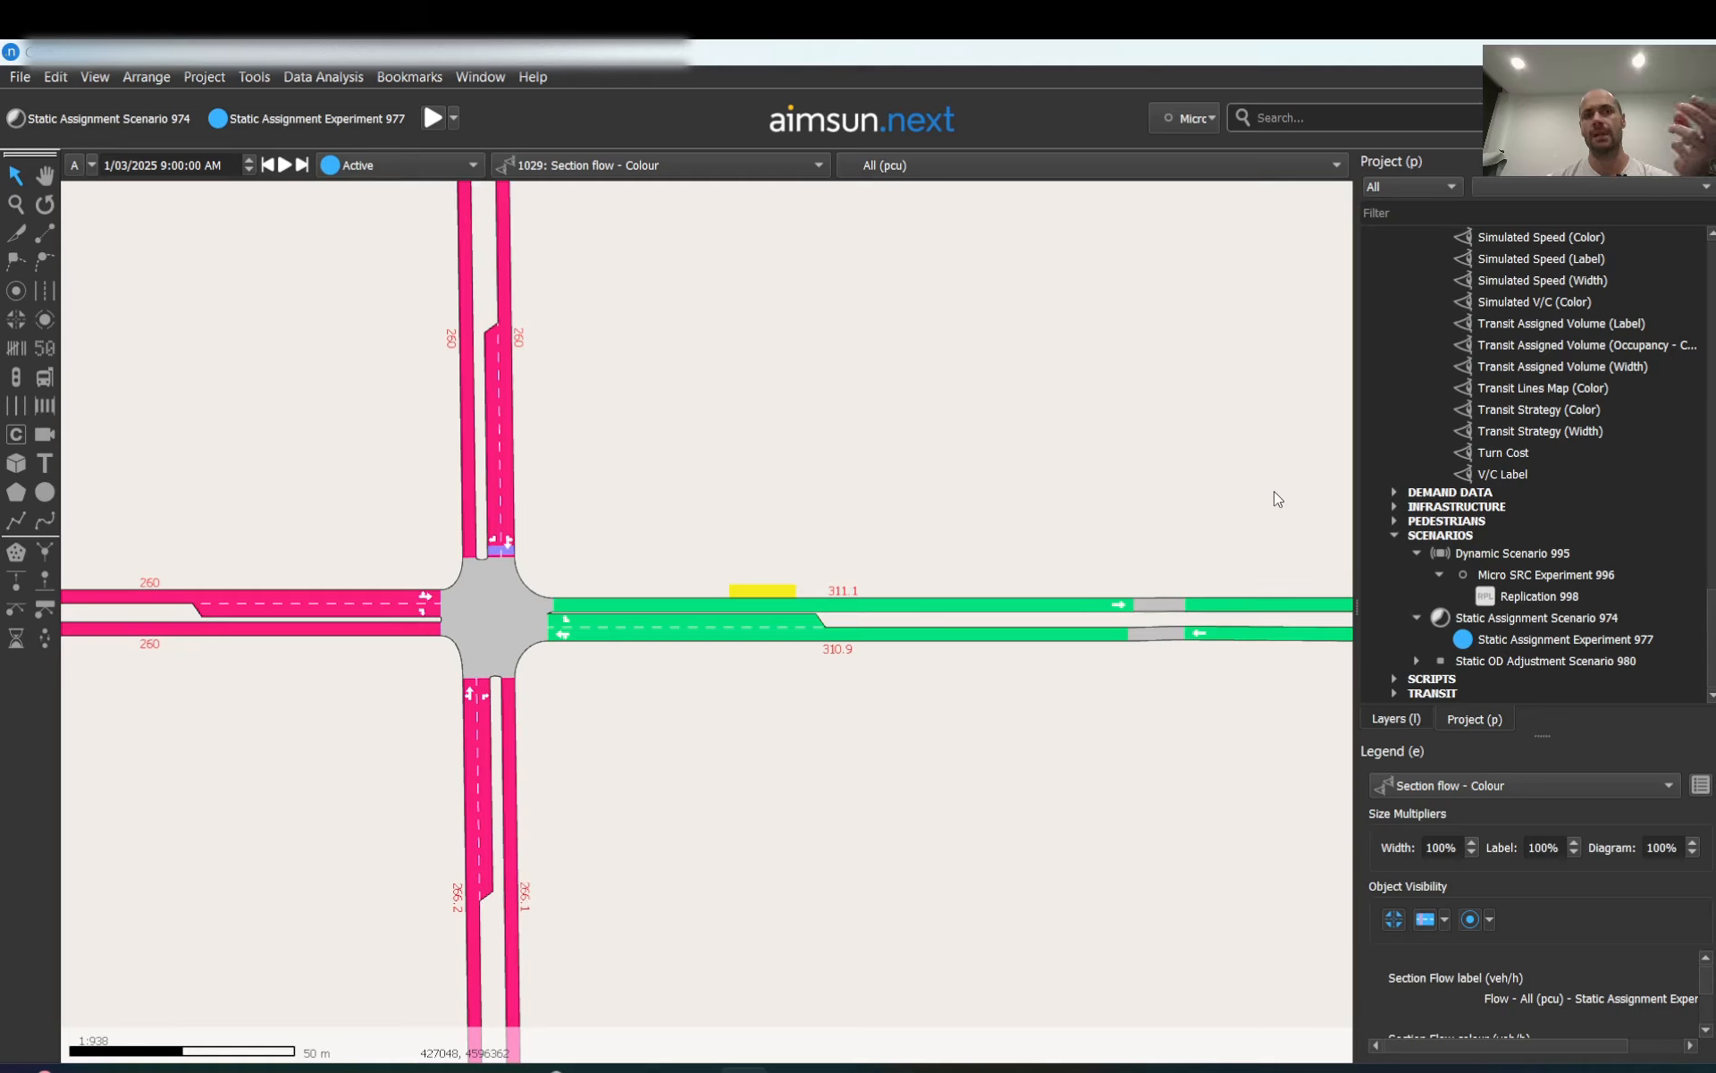
pyautogui.rightClick(1522, 643)
pyautogui.rightClick(1526, 596)
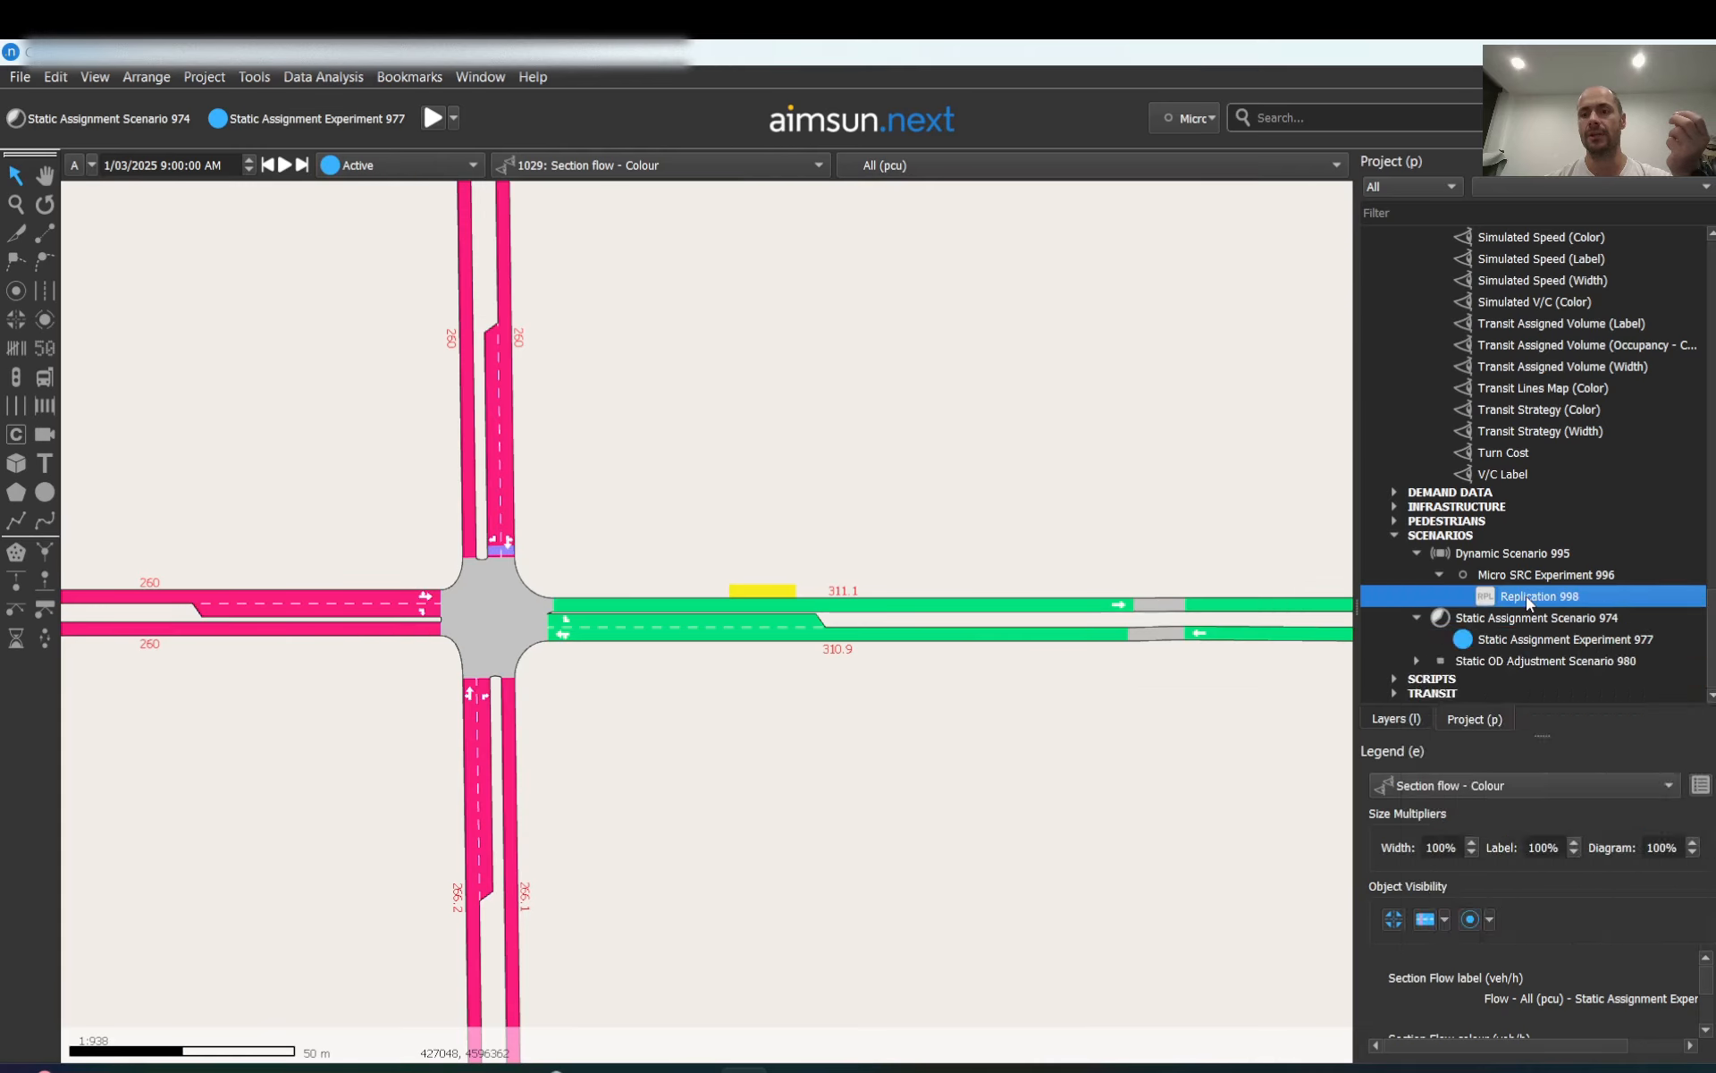
pyautogui.rightClick(1526, 595)
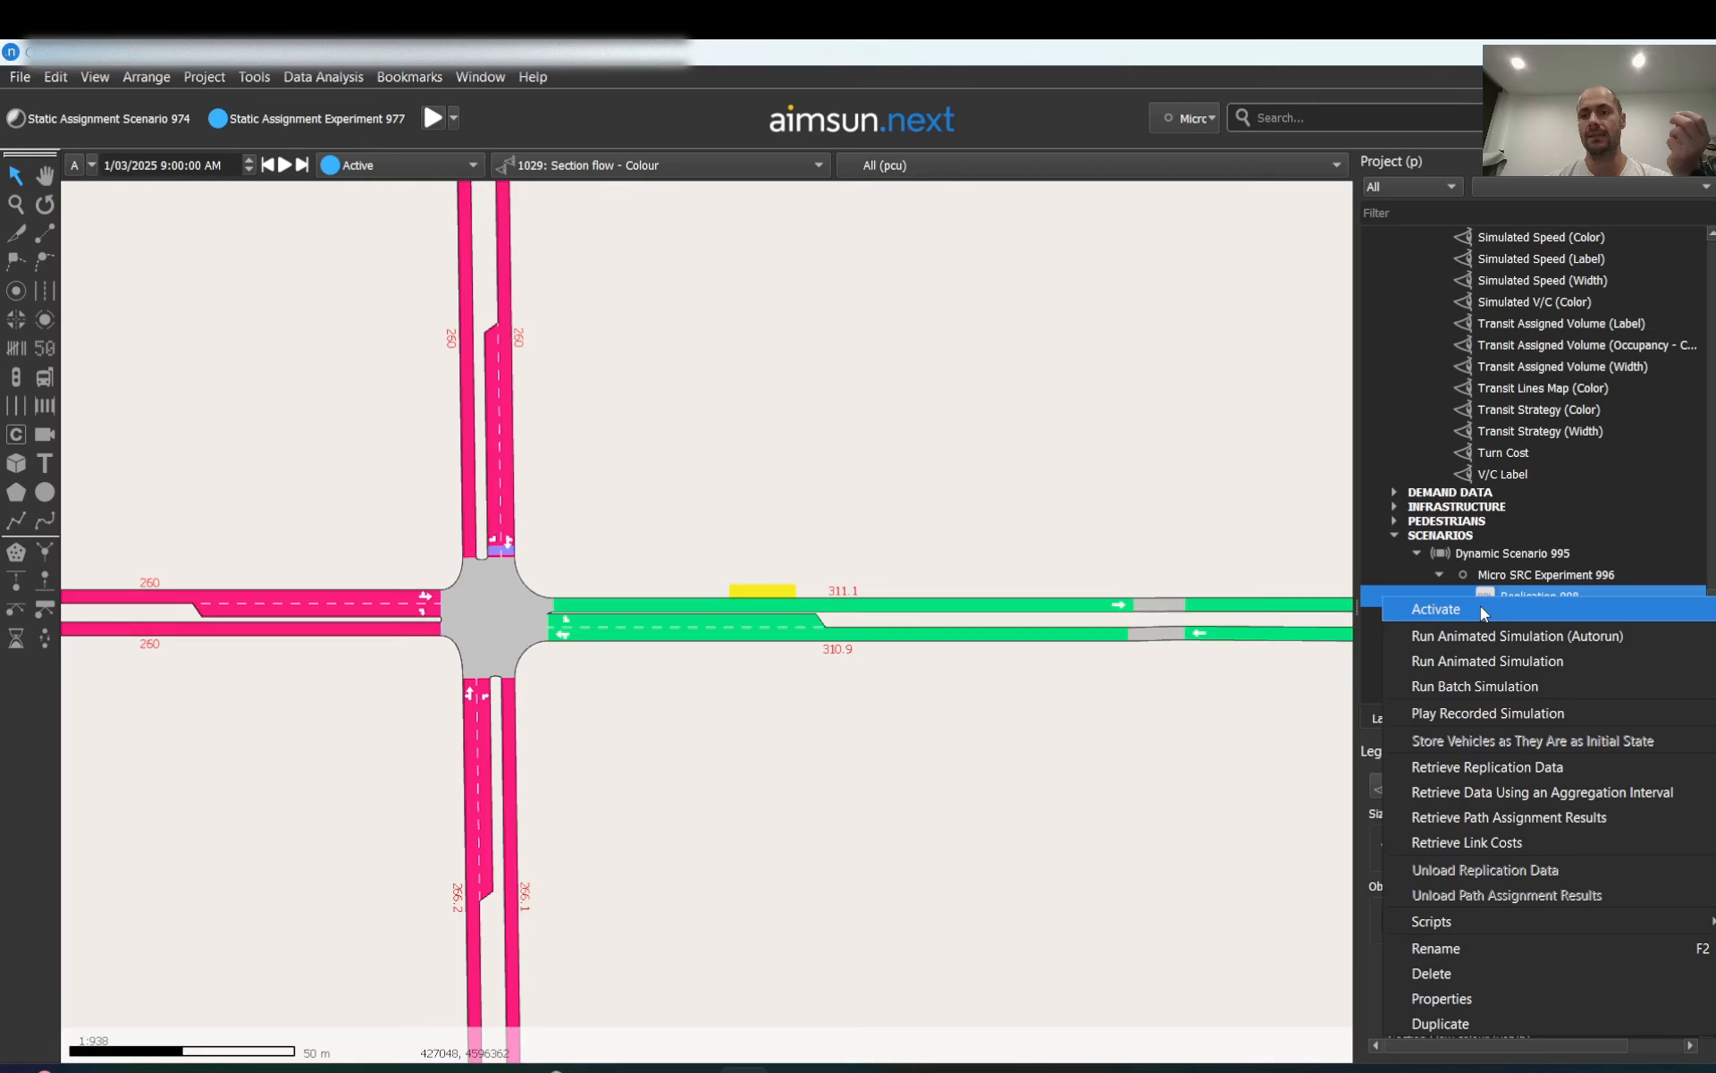
pyautogui.click(1481, 608)
pyautogui.rightClick(1503, 639)
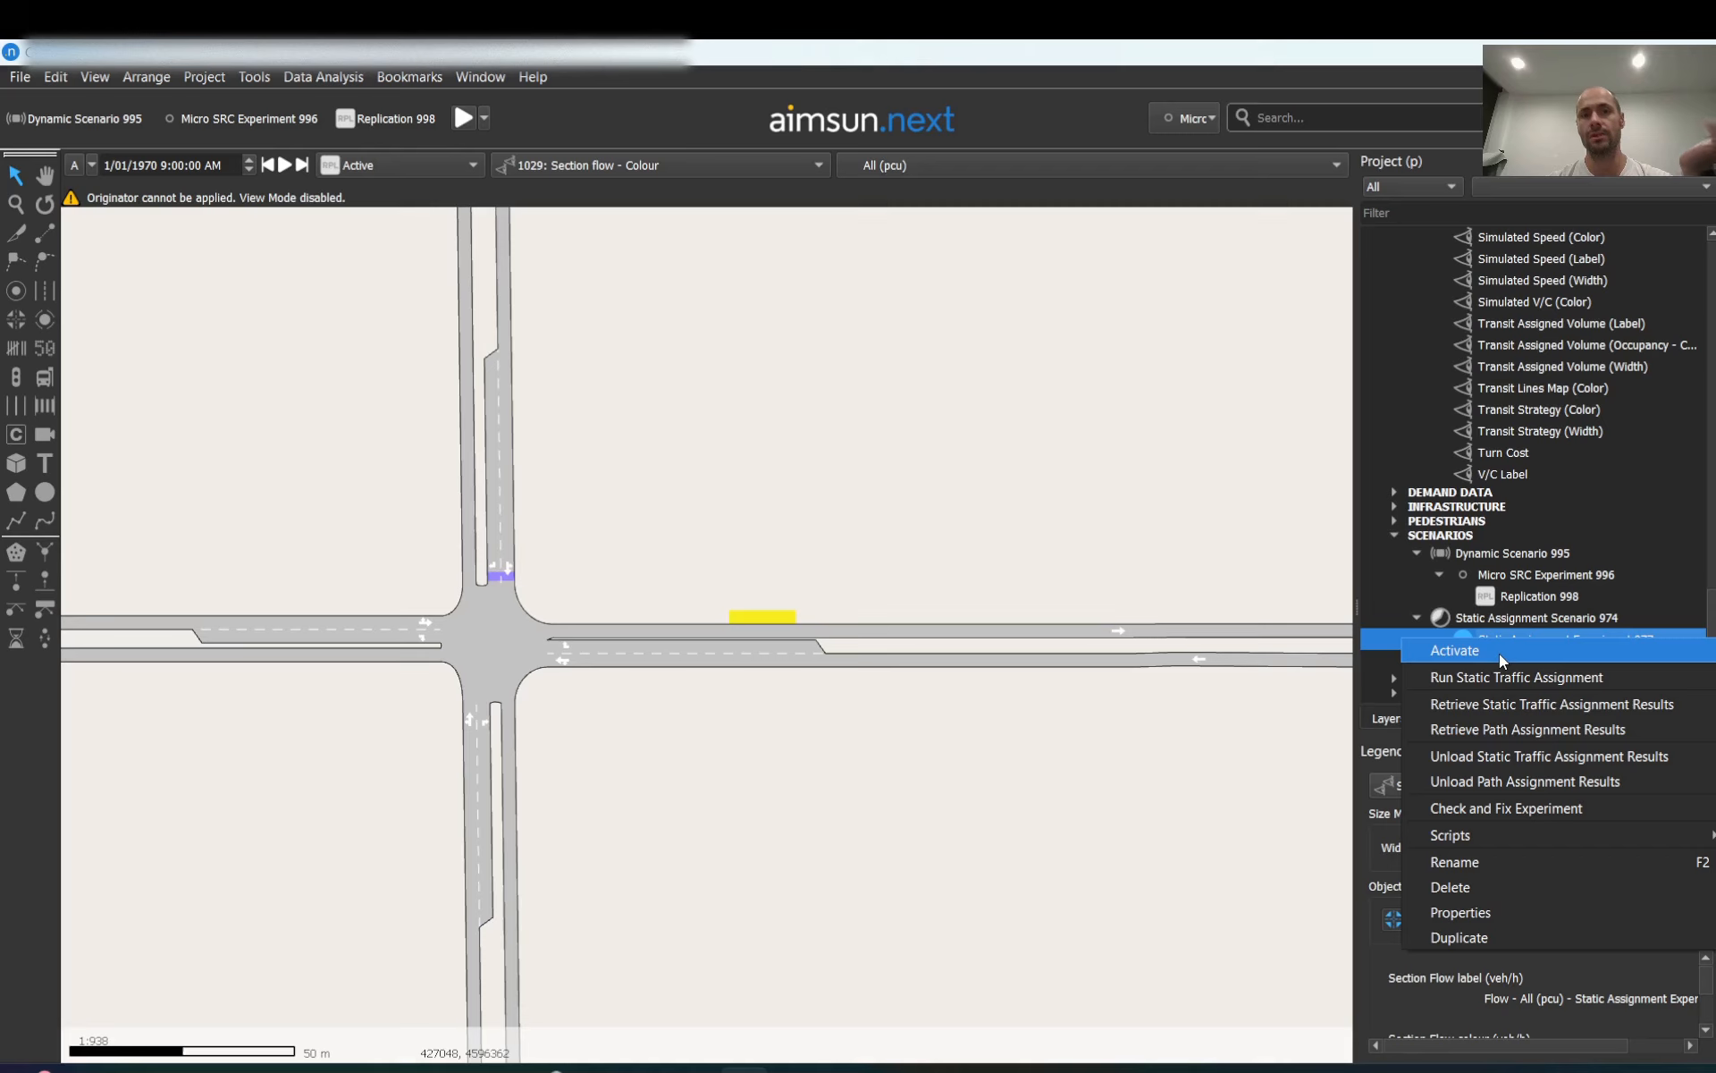
pyautogui.click(1499, 652)
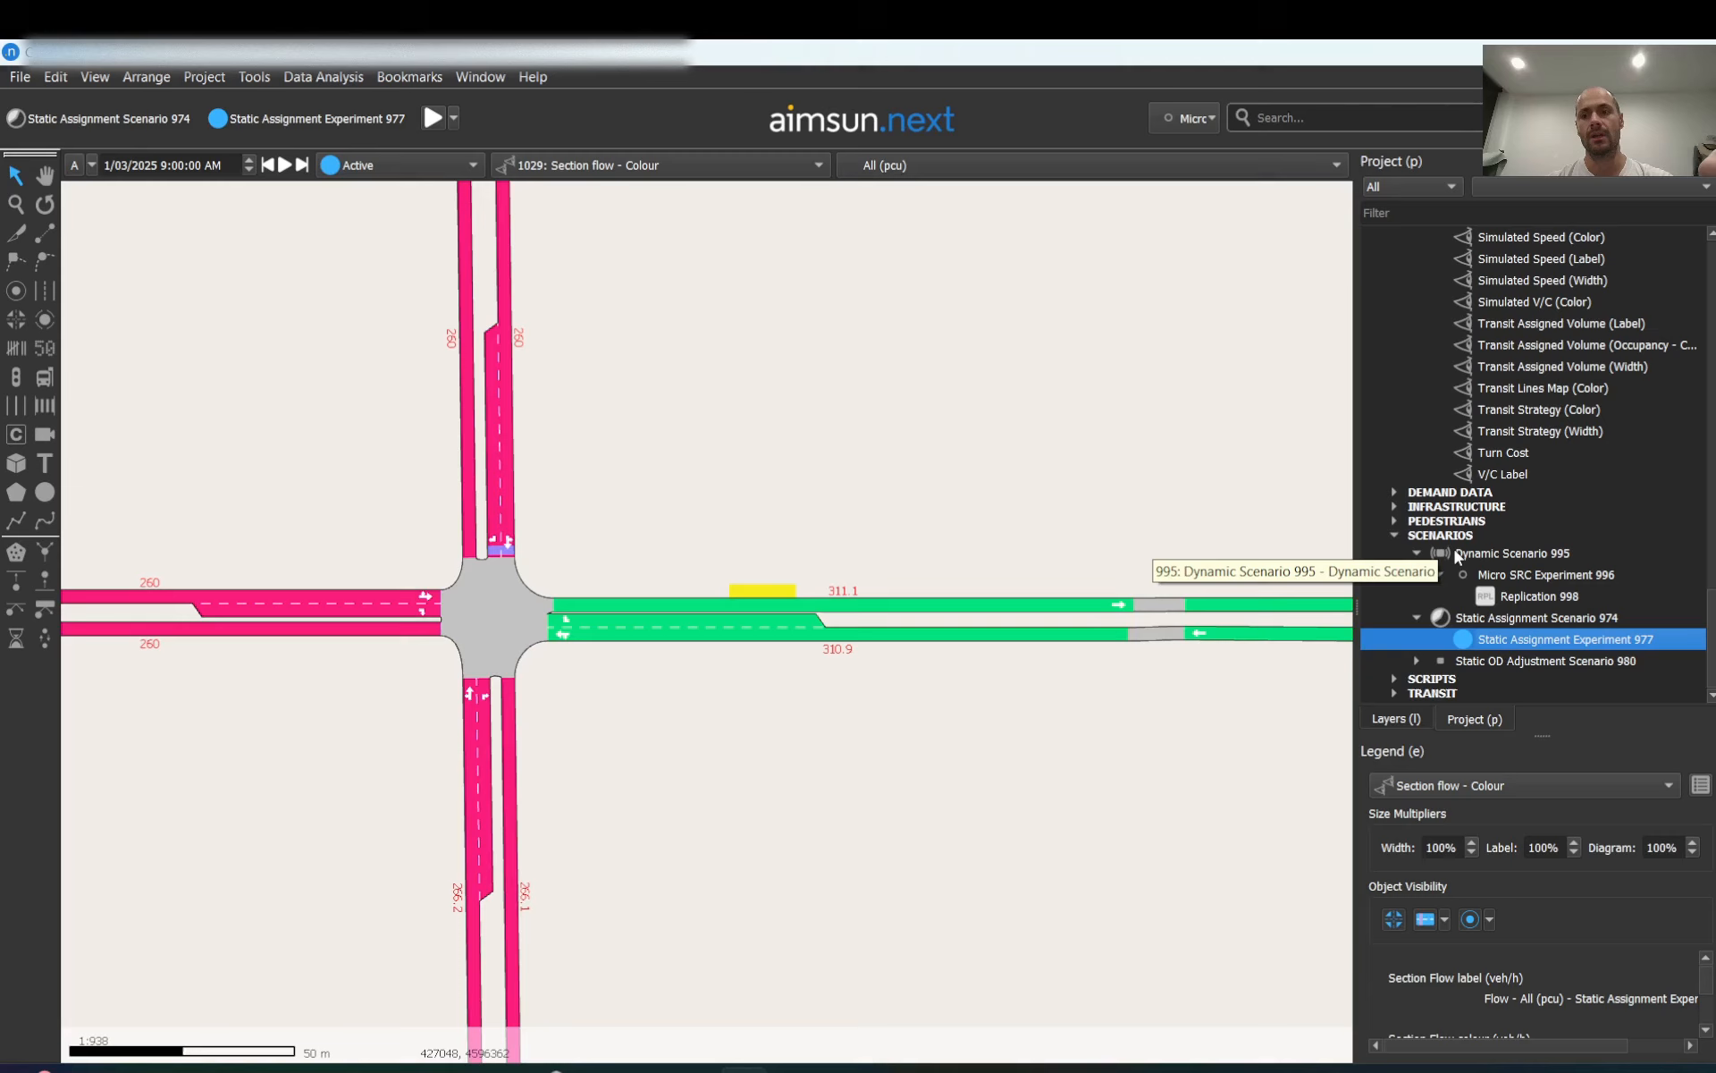
pyautogui.rightClick(1532, 598)
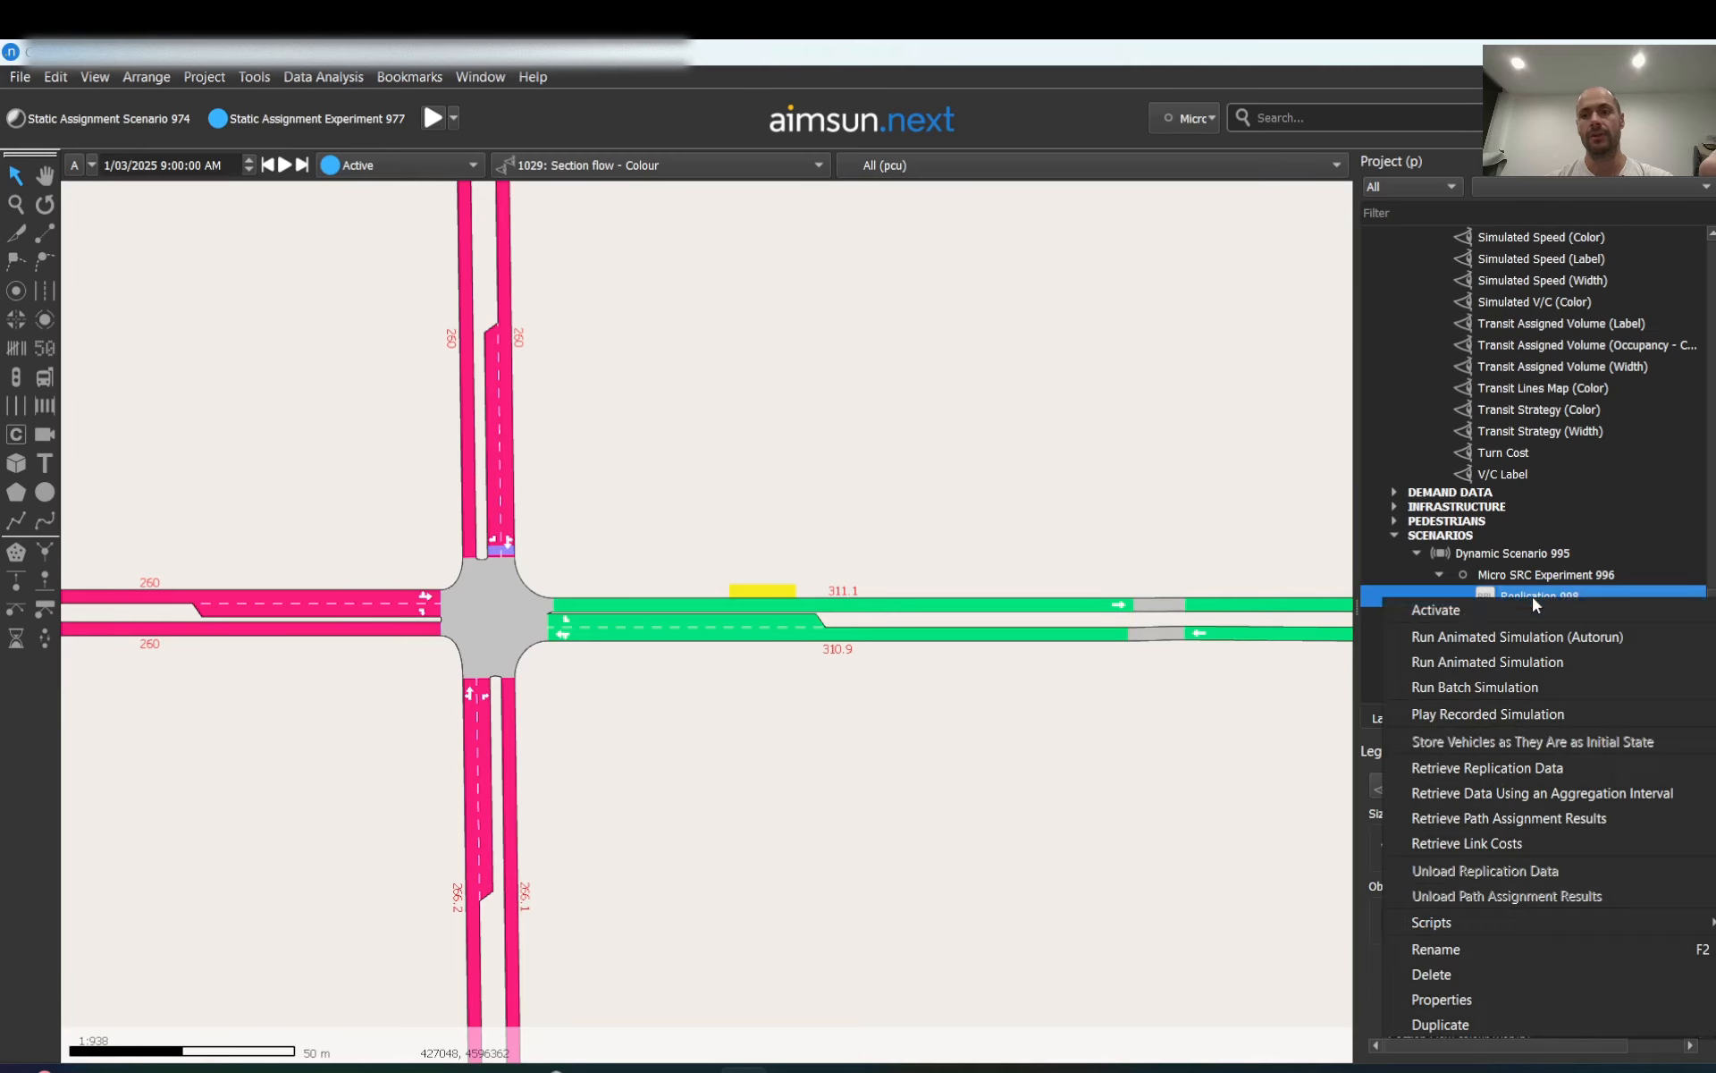
pyautogui.click(1468, 612)
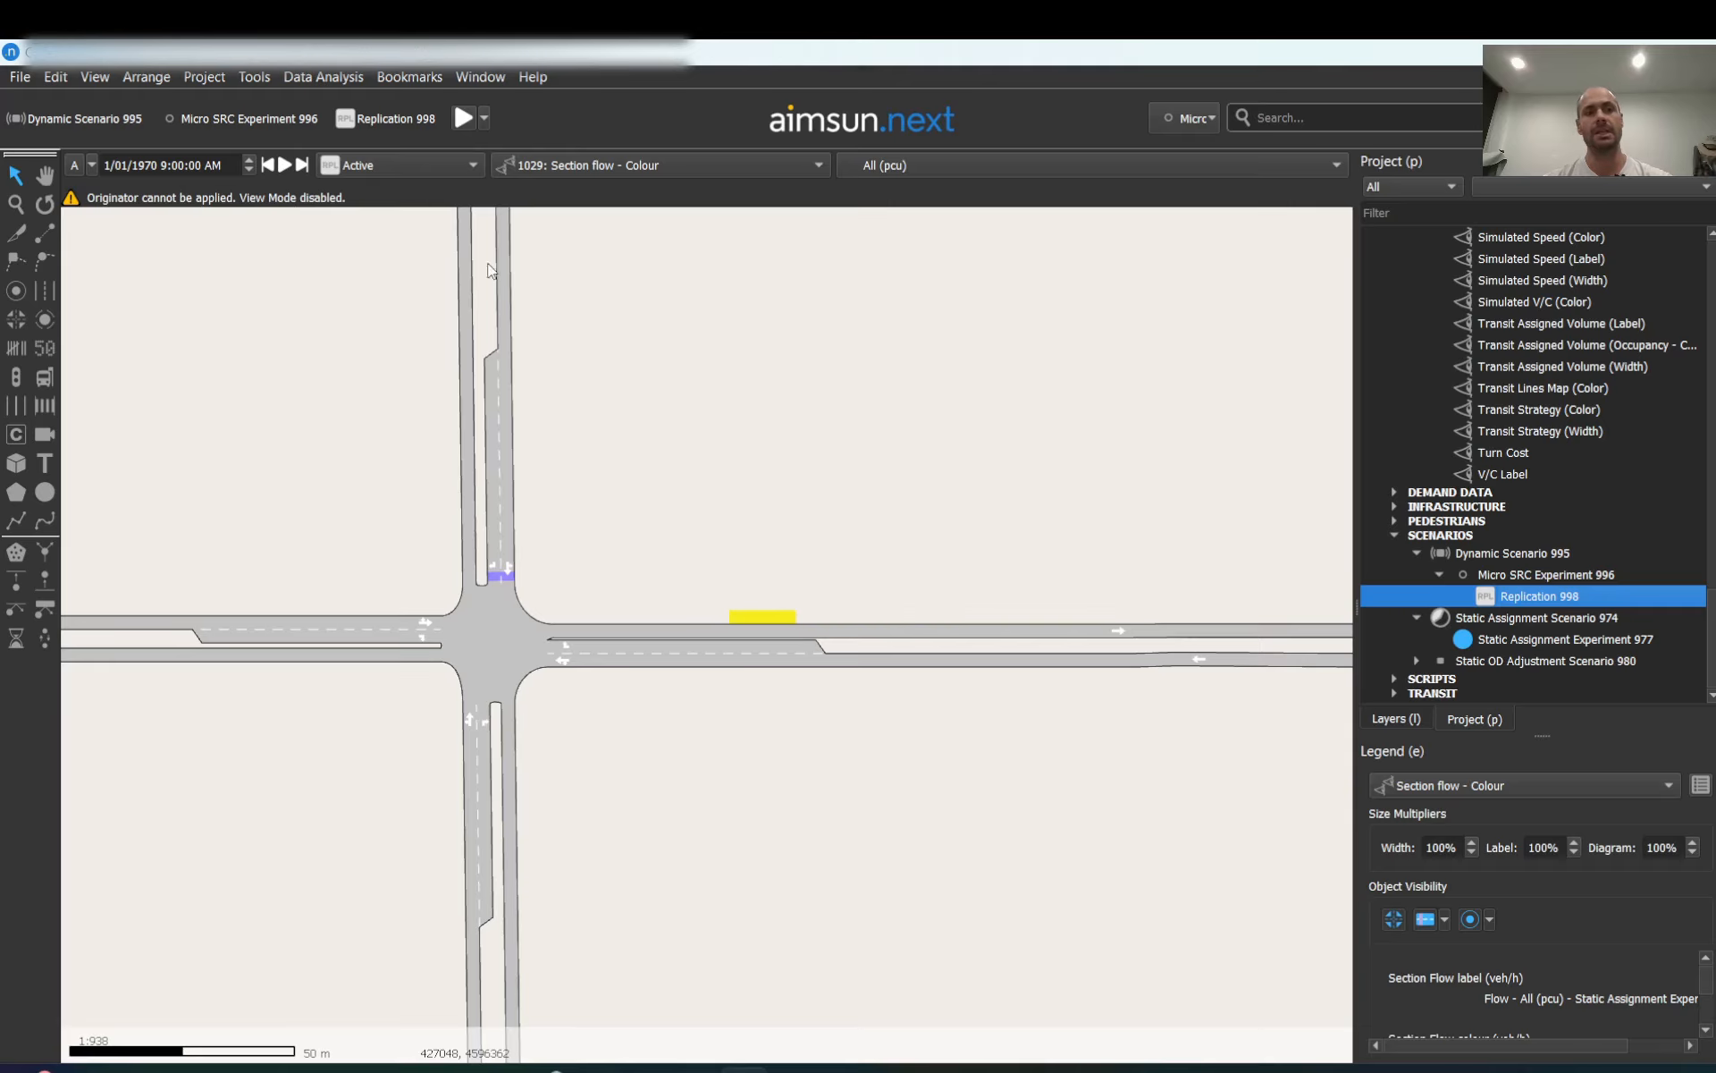
pyautogui.click(1495, 638)
pyautogui.rightClick(1495, 635)
pyautogui.click(1488, 657)
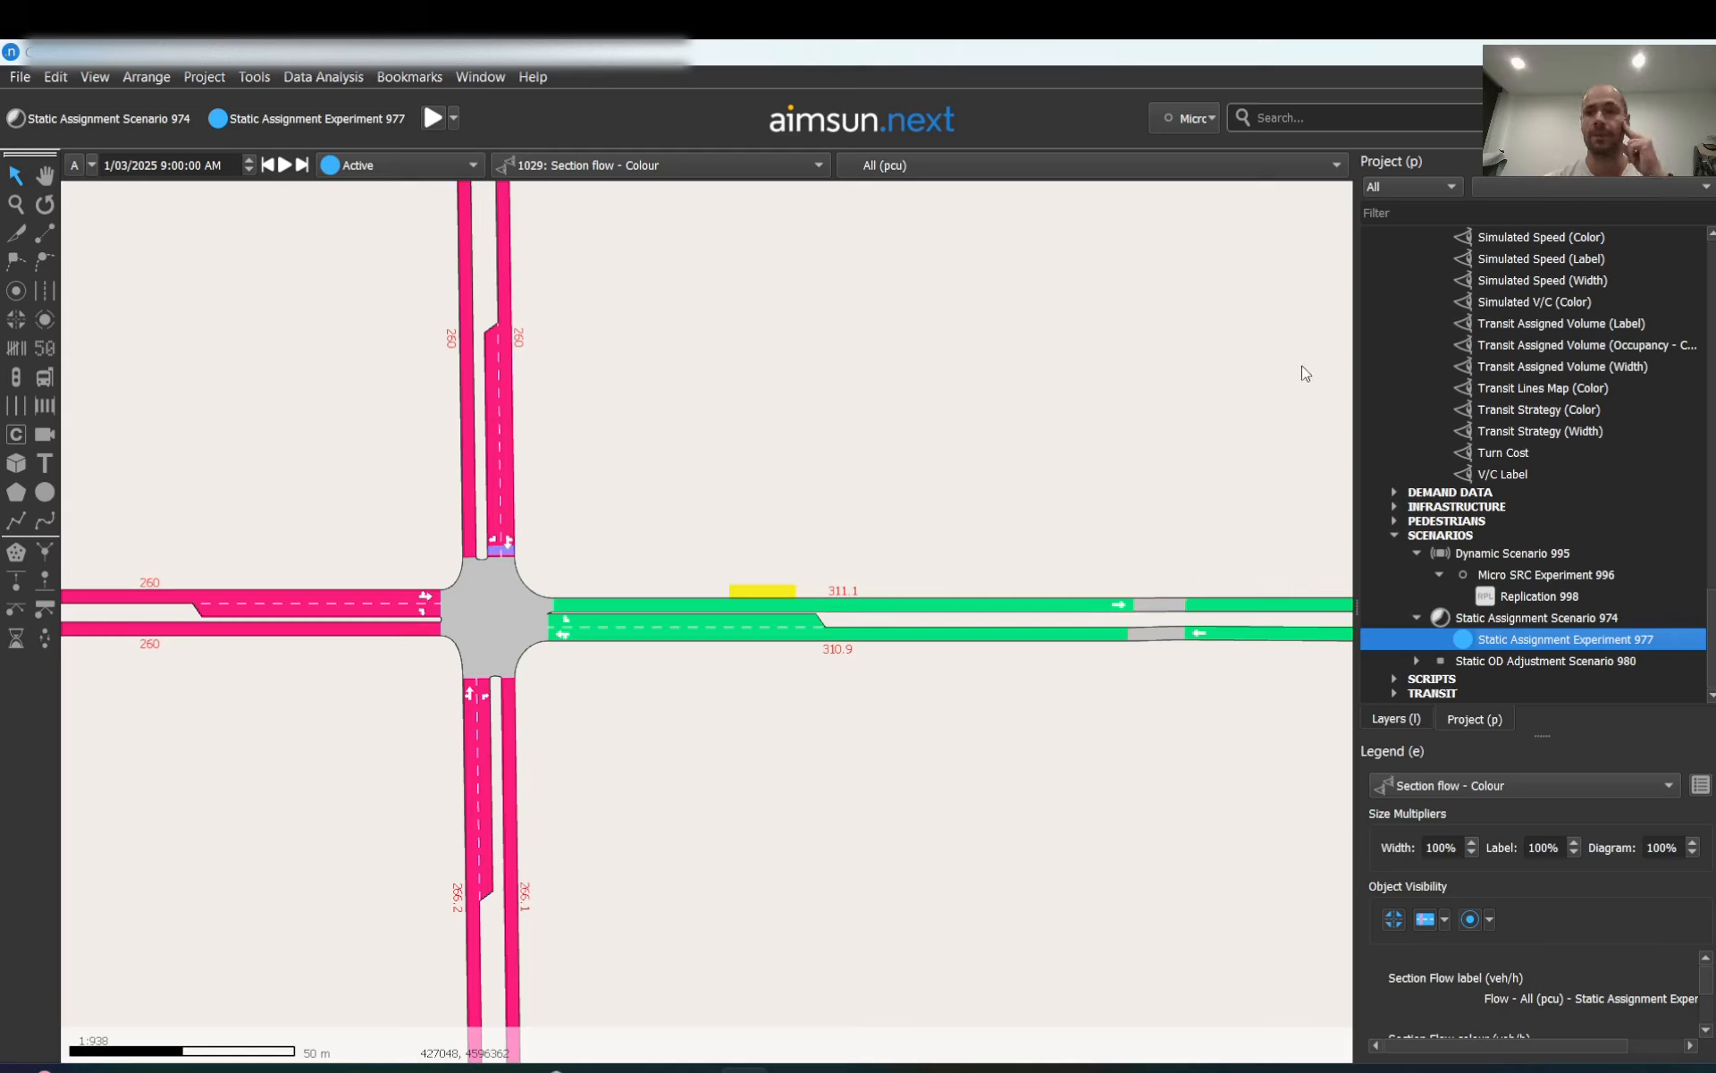
# - Open the Section Flow colour style used by the Section flow - Colour view mode
pyautogui.scroll(15, 1596, 362)
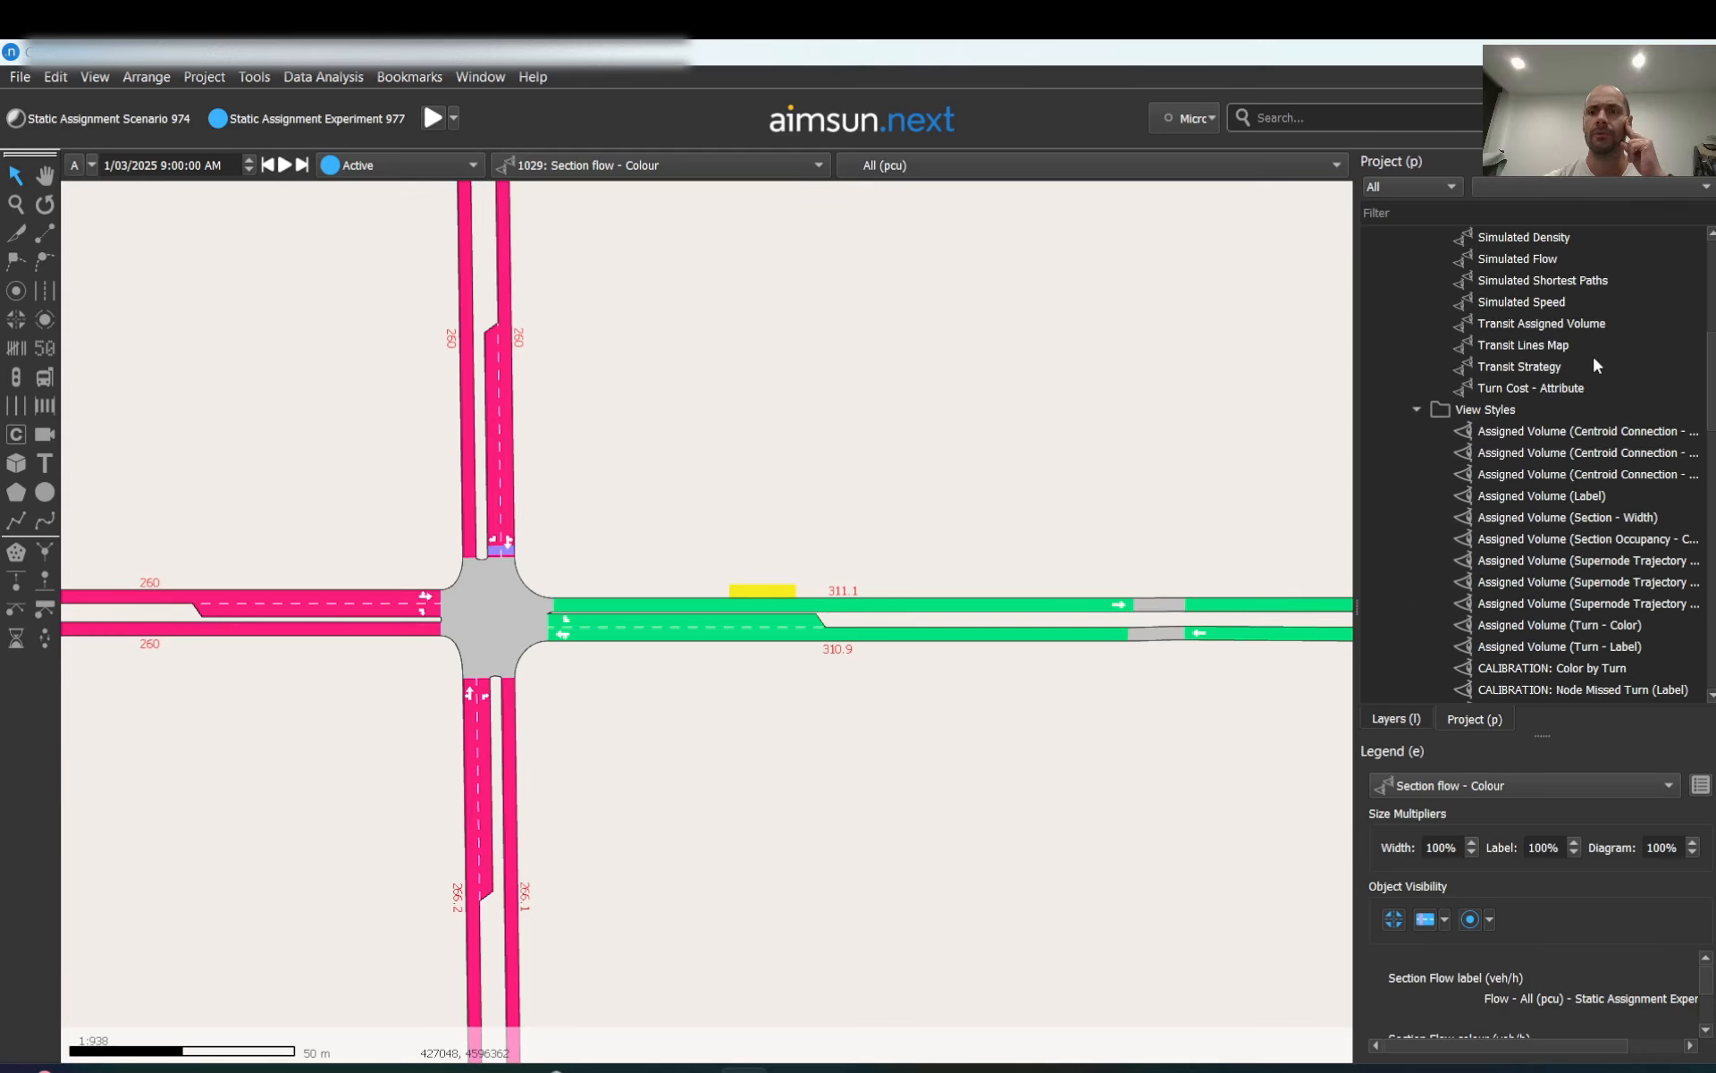
pyautogui.scroll(4, 1511, 362)
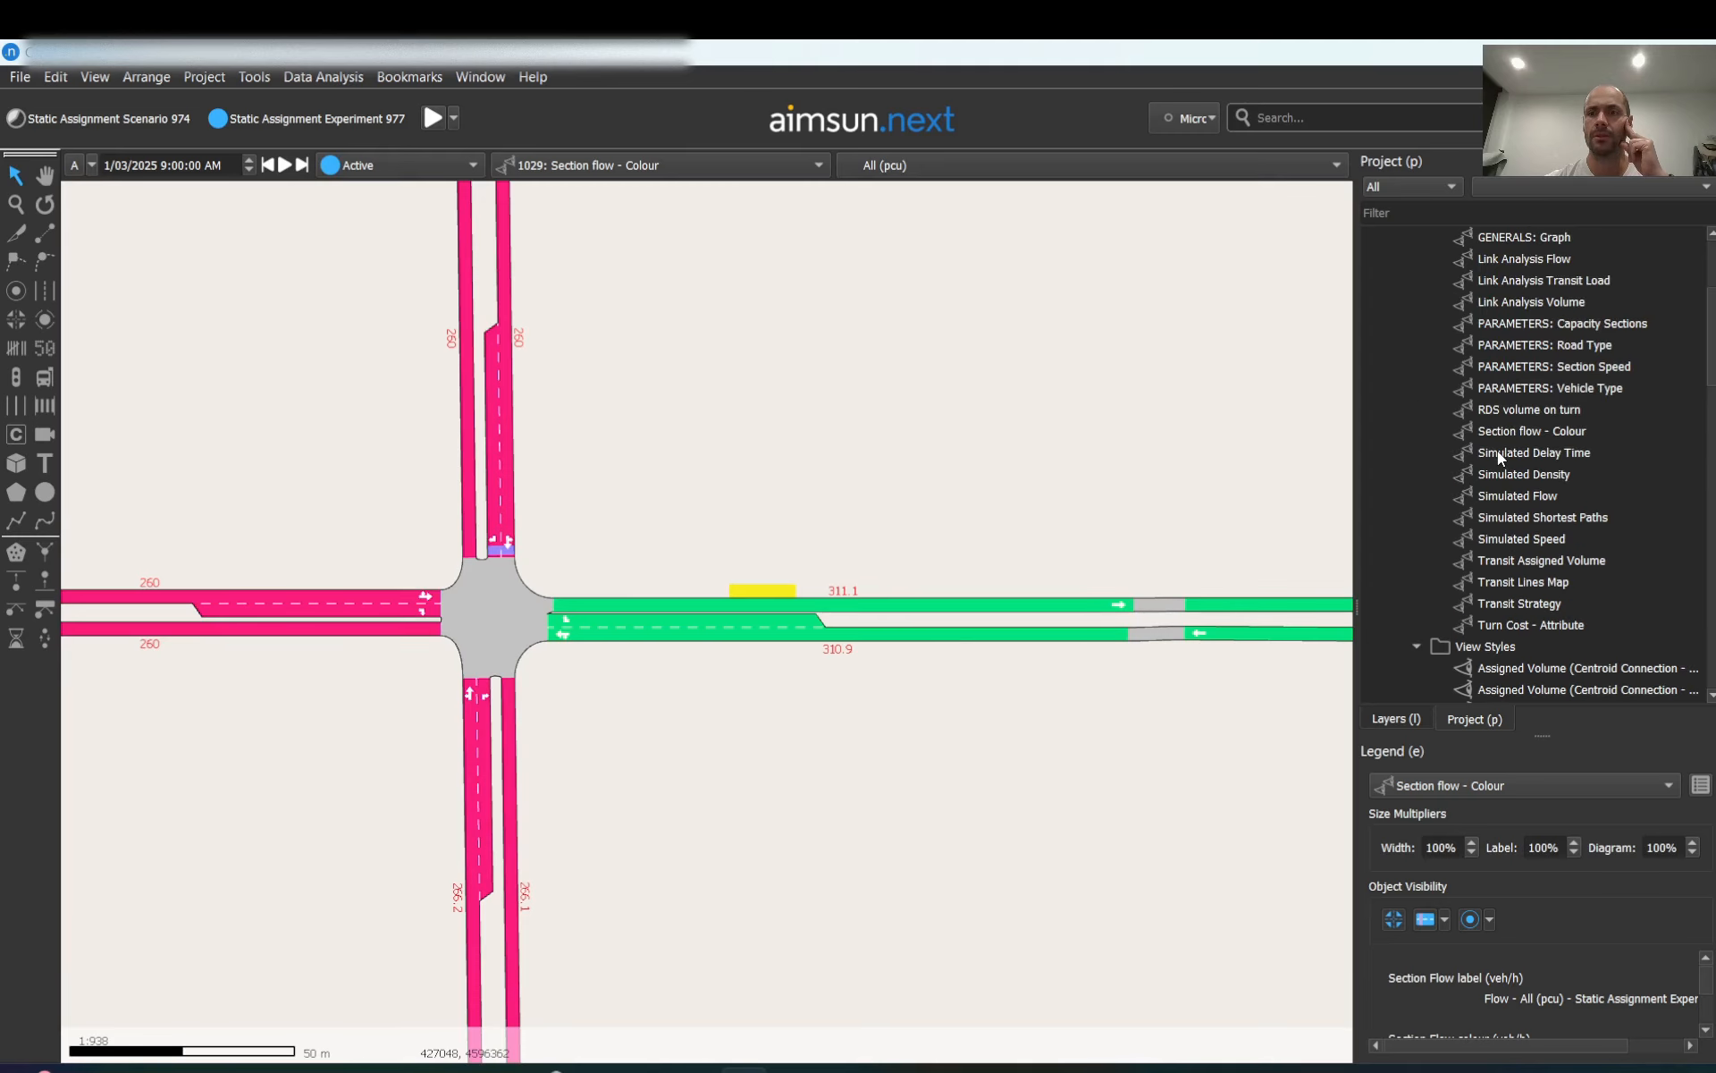
pyautogui.doubleClick(1516, 431)
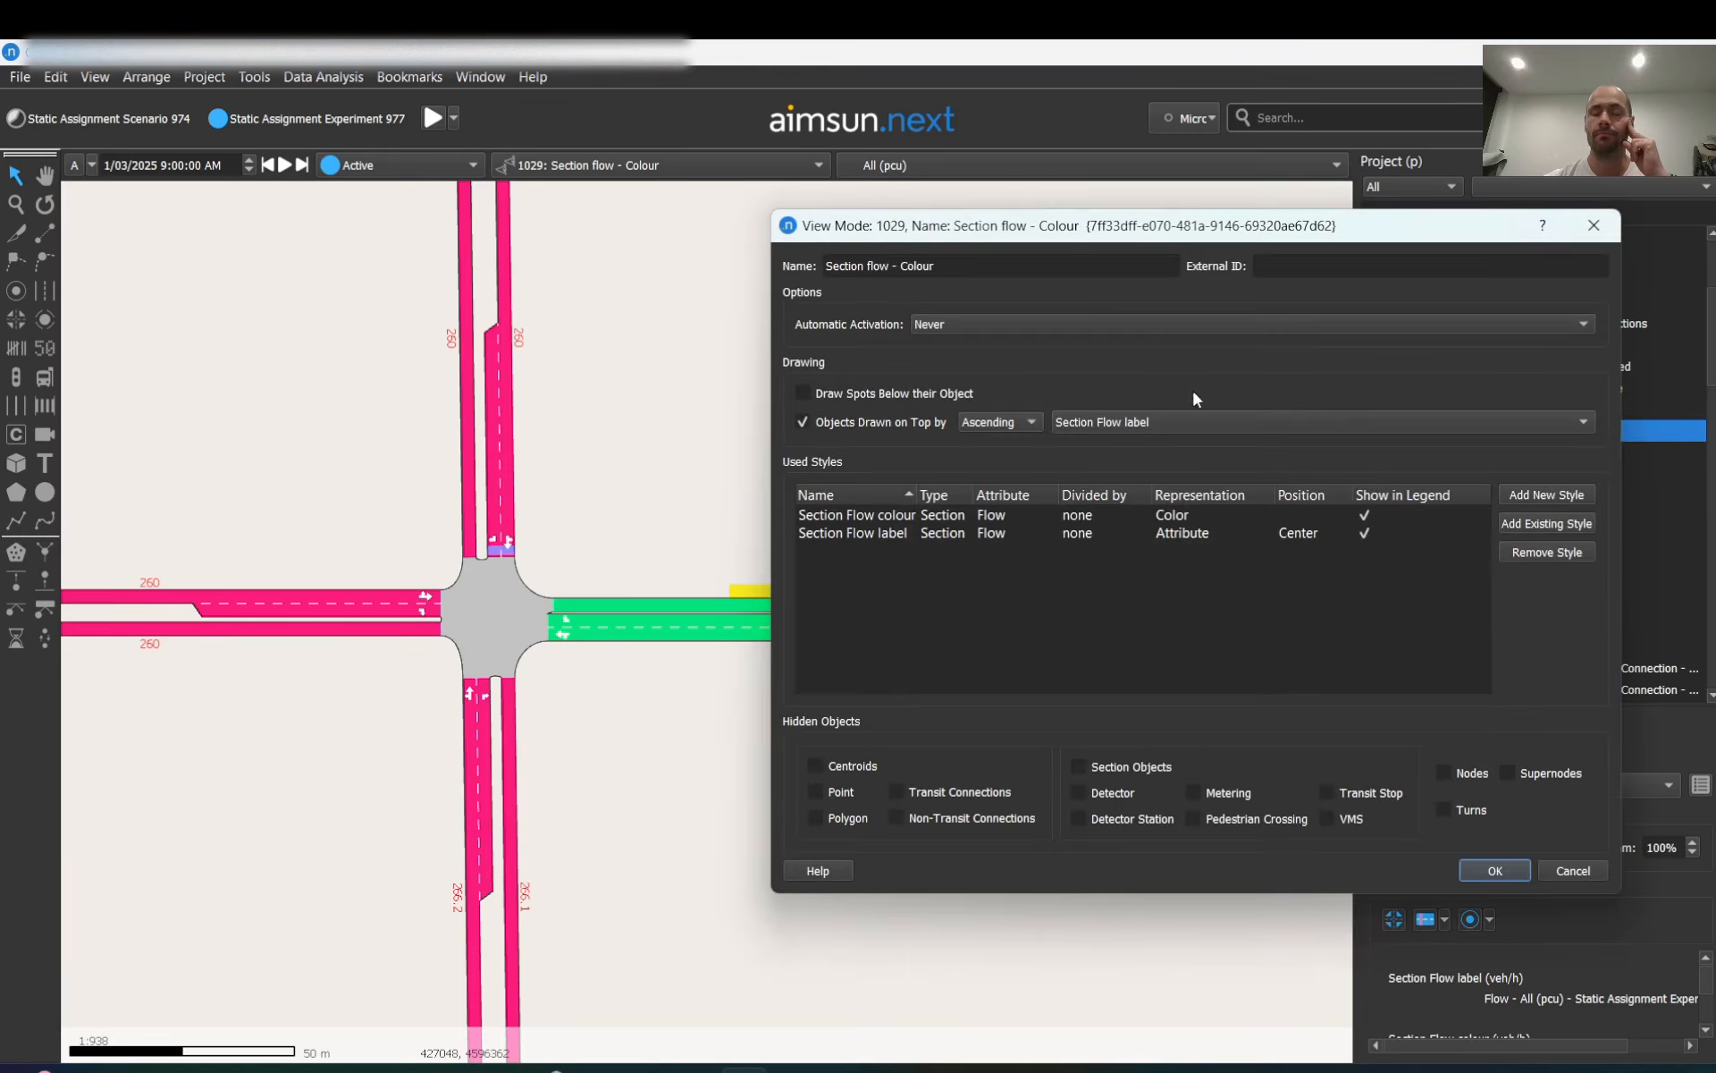
pyautogui.doubleClick(887, 516)
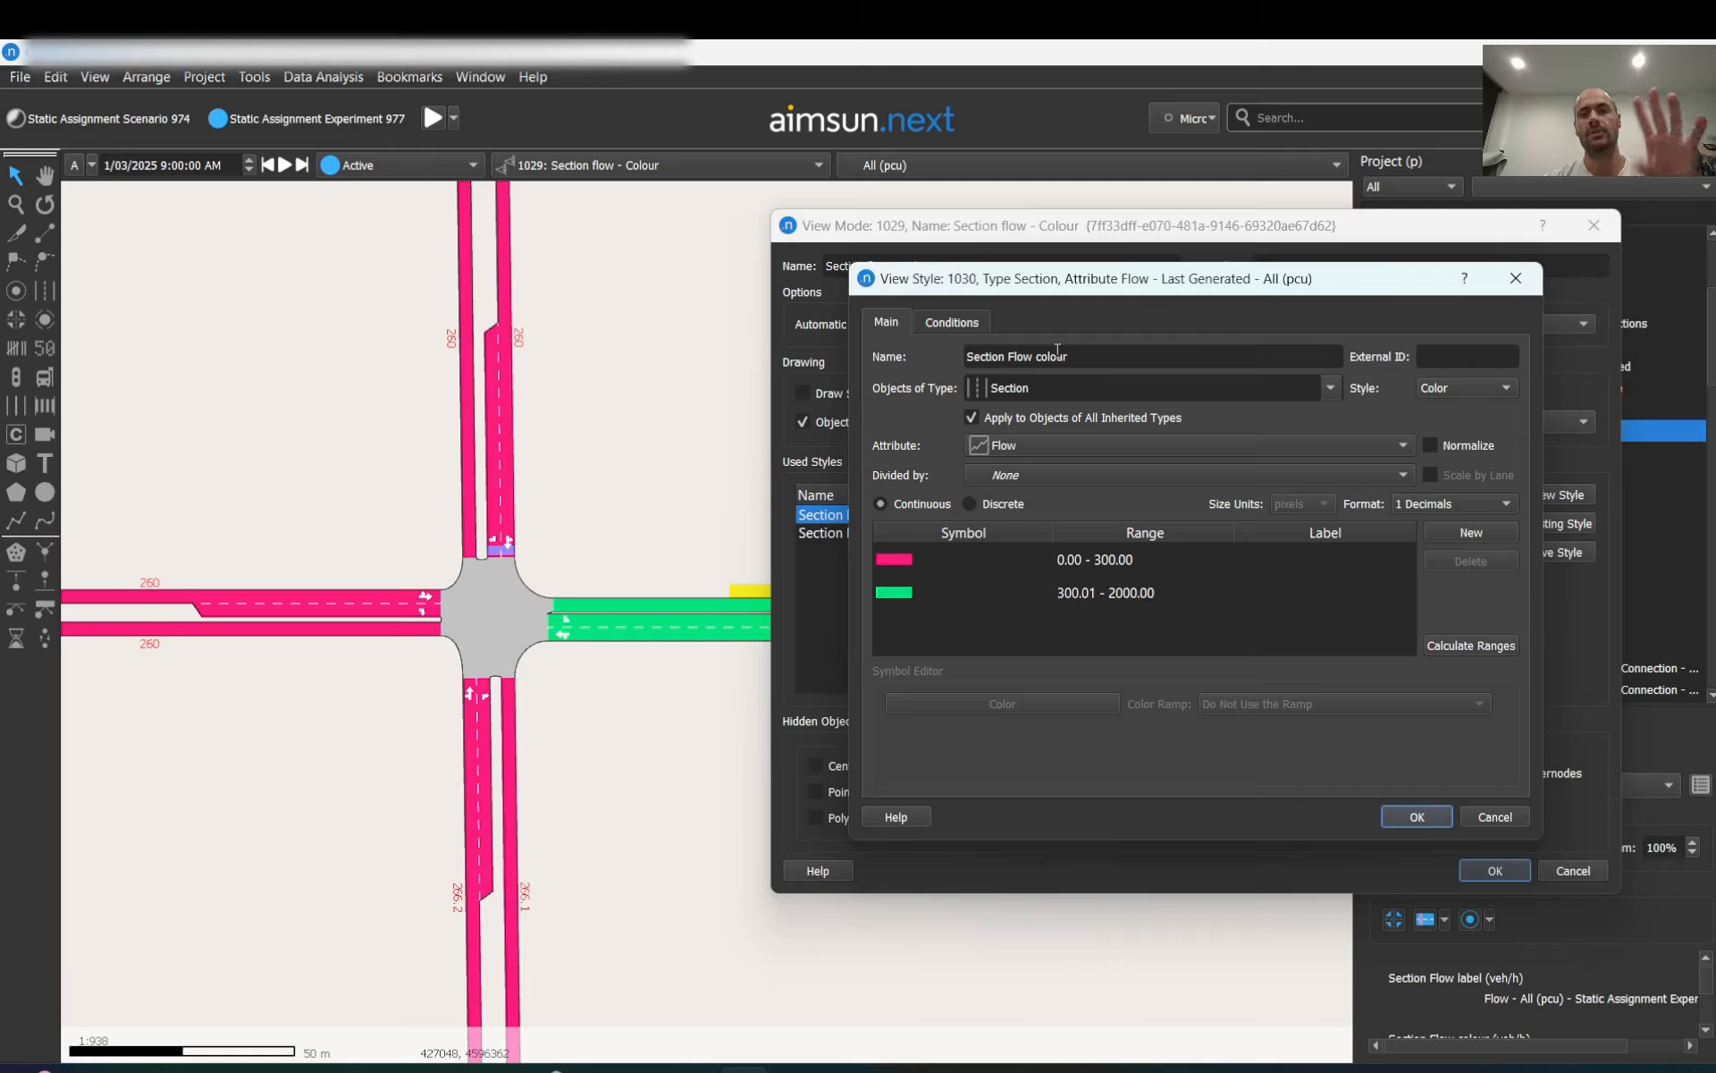
# - Review the style's object type, attribute and representation options, keeping Section, Flow and Color
pyautogui.doubleClick(1041, 393)
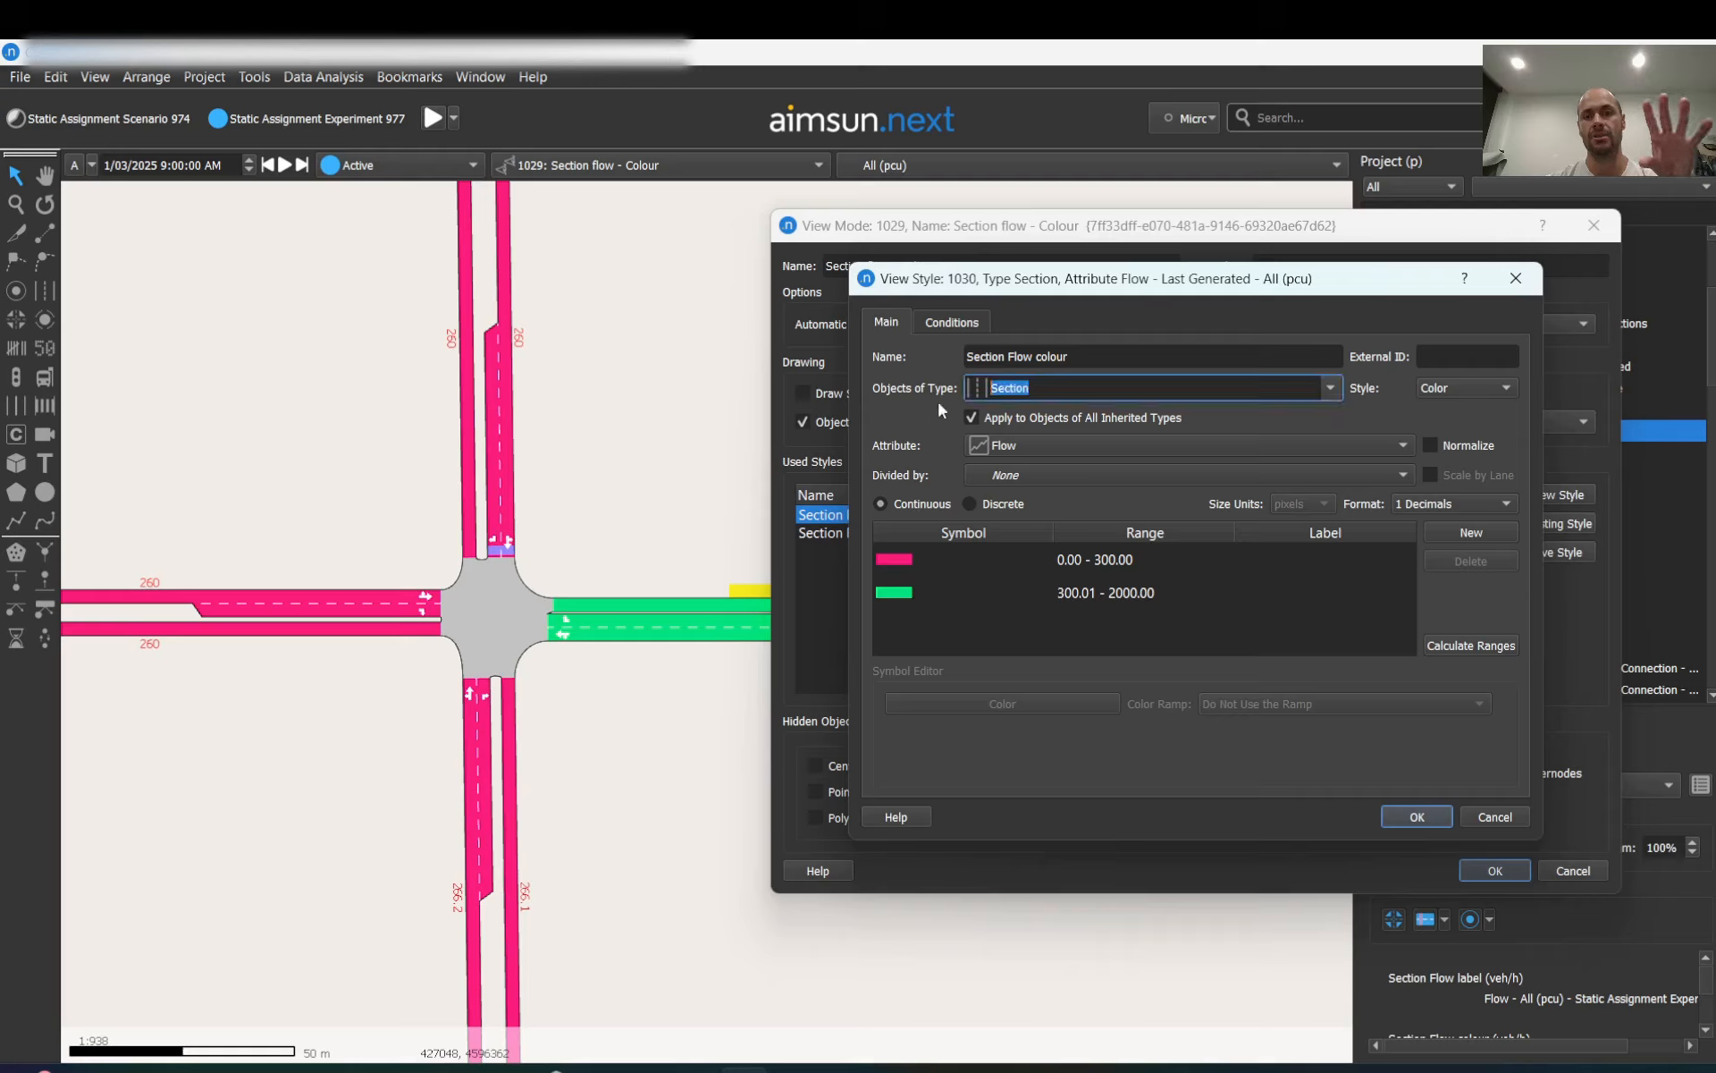
pyautogui.click(1033, 440)
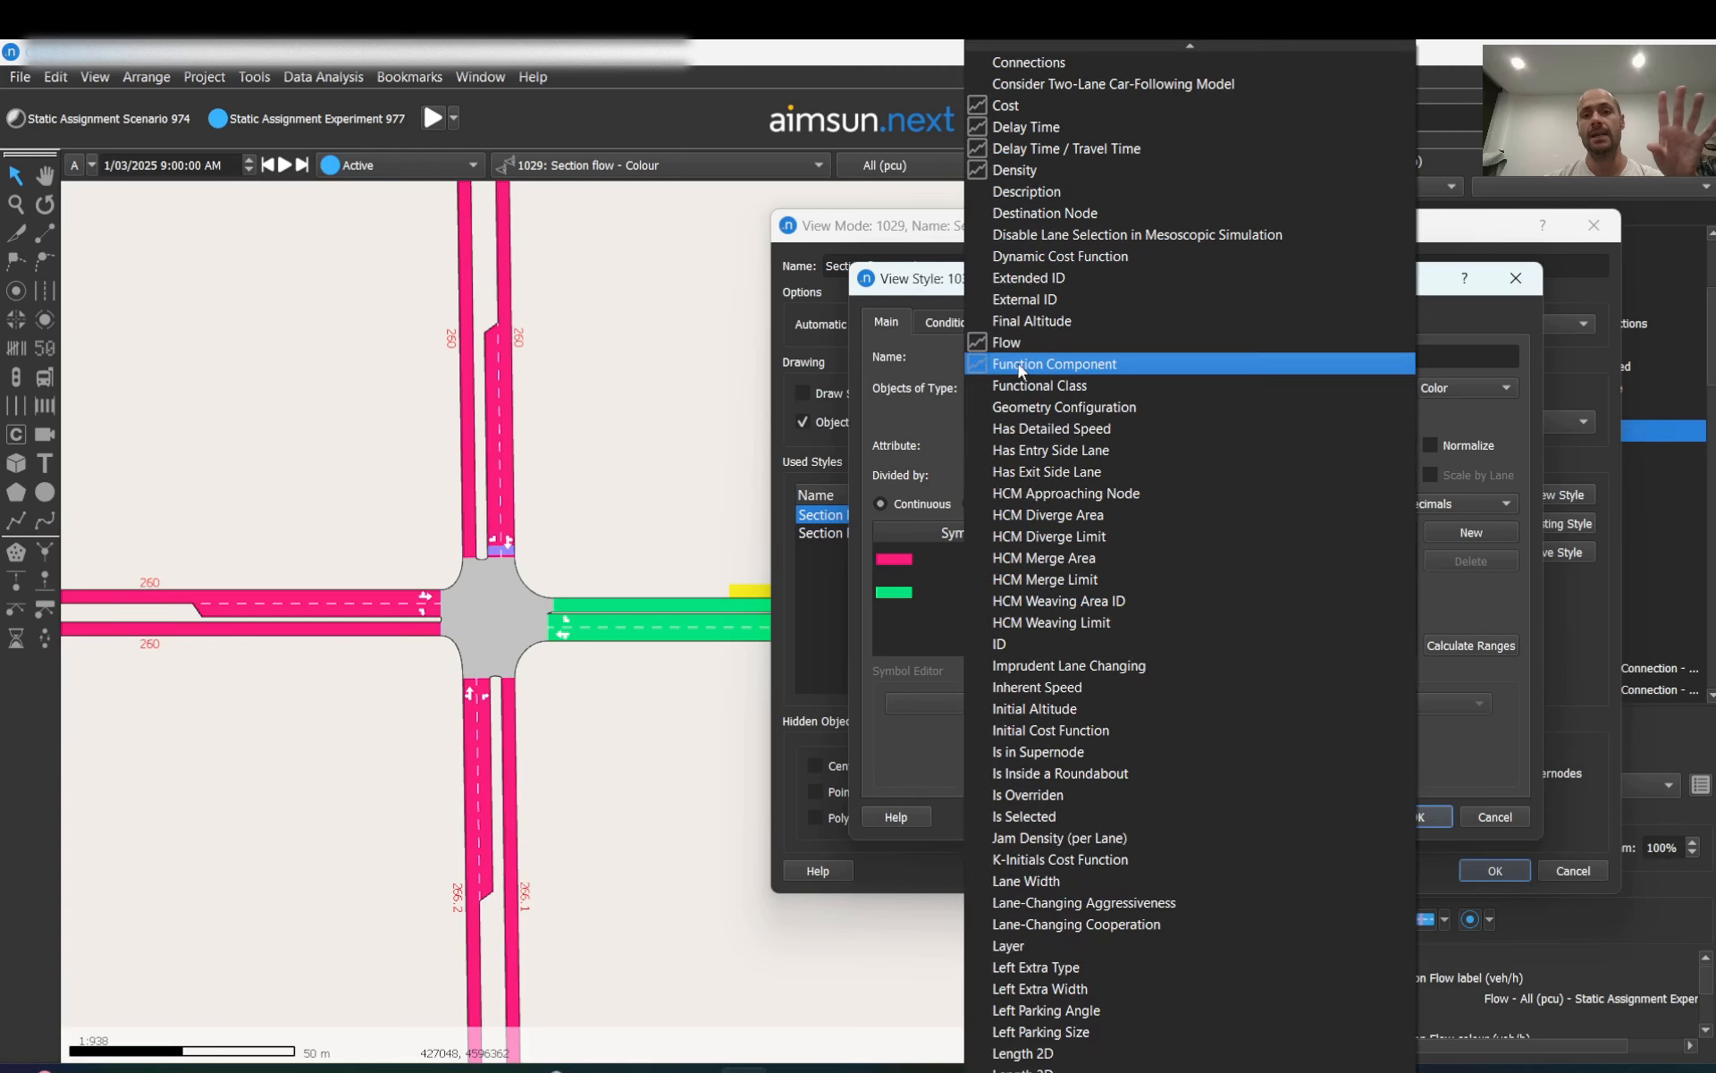
pyautogui.click(1008, 343)
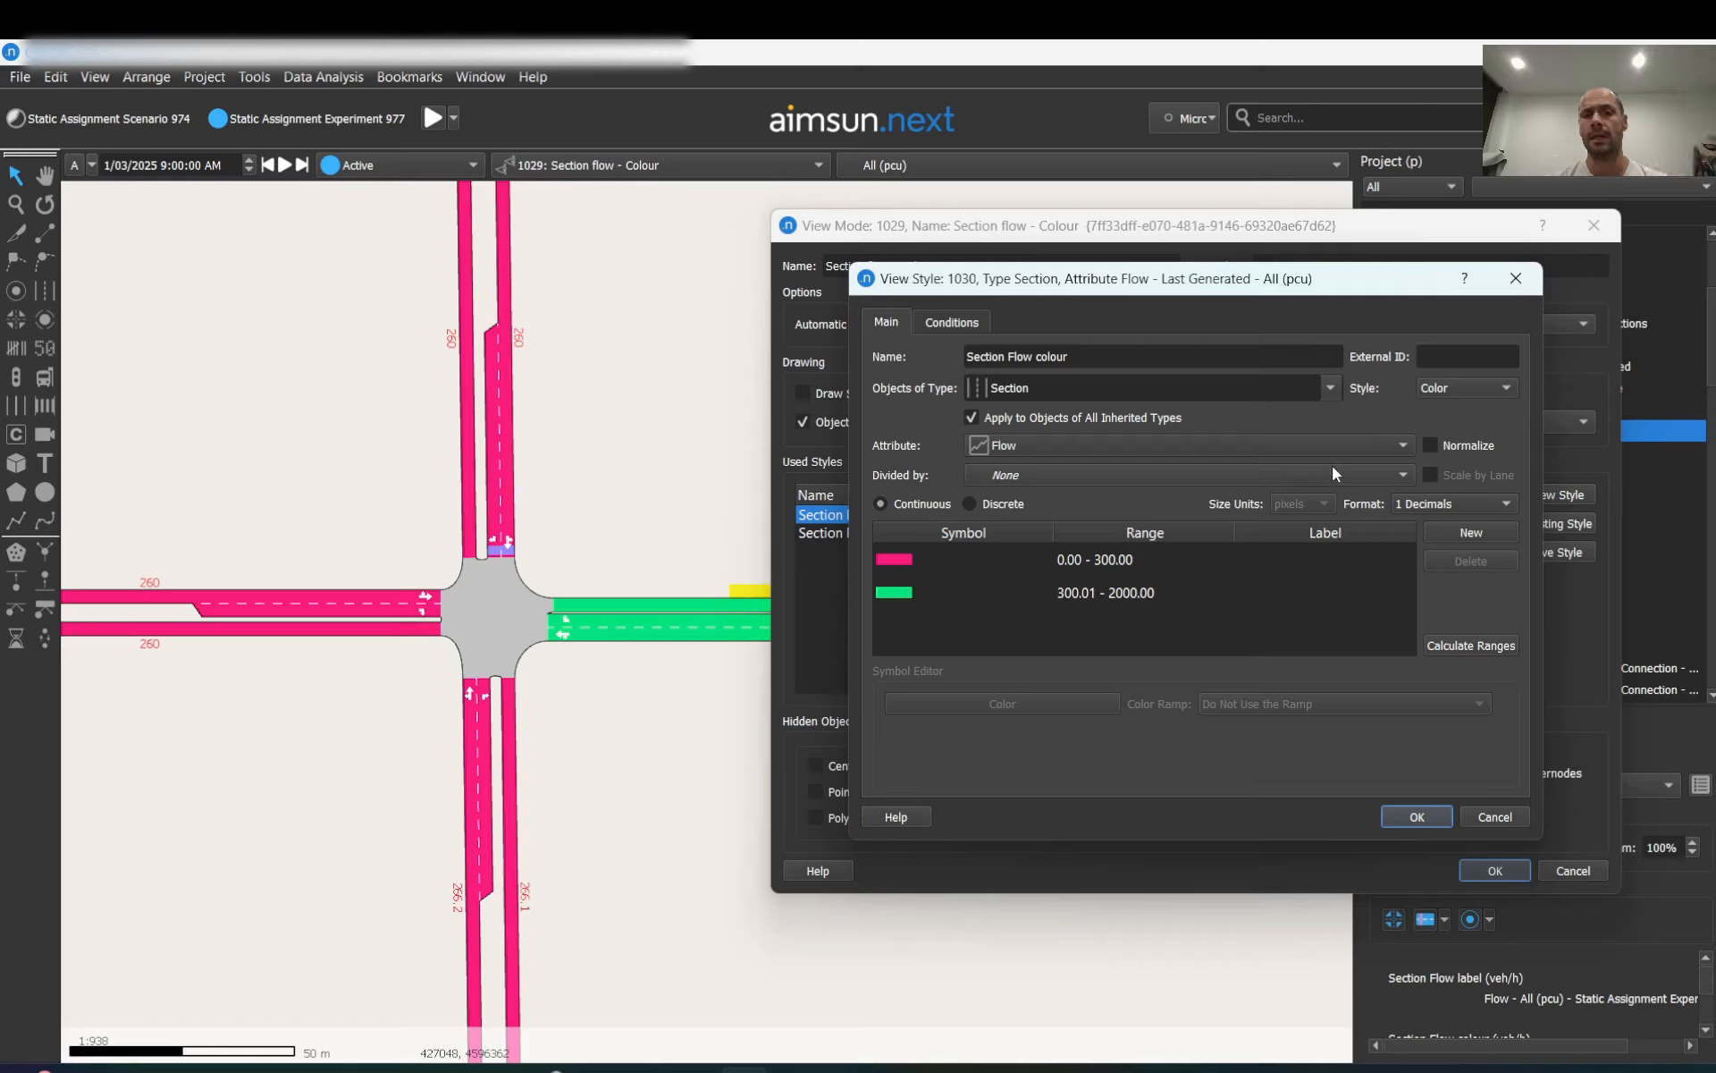
pyautogui.click(1498, 391)
pyautogui.click(1477, 389)
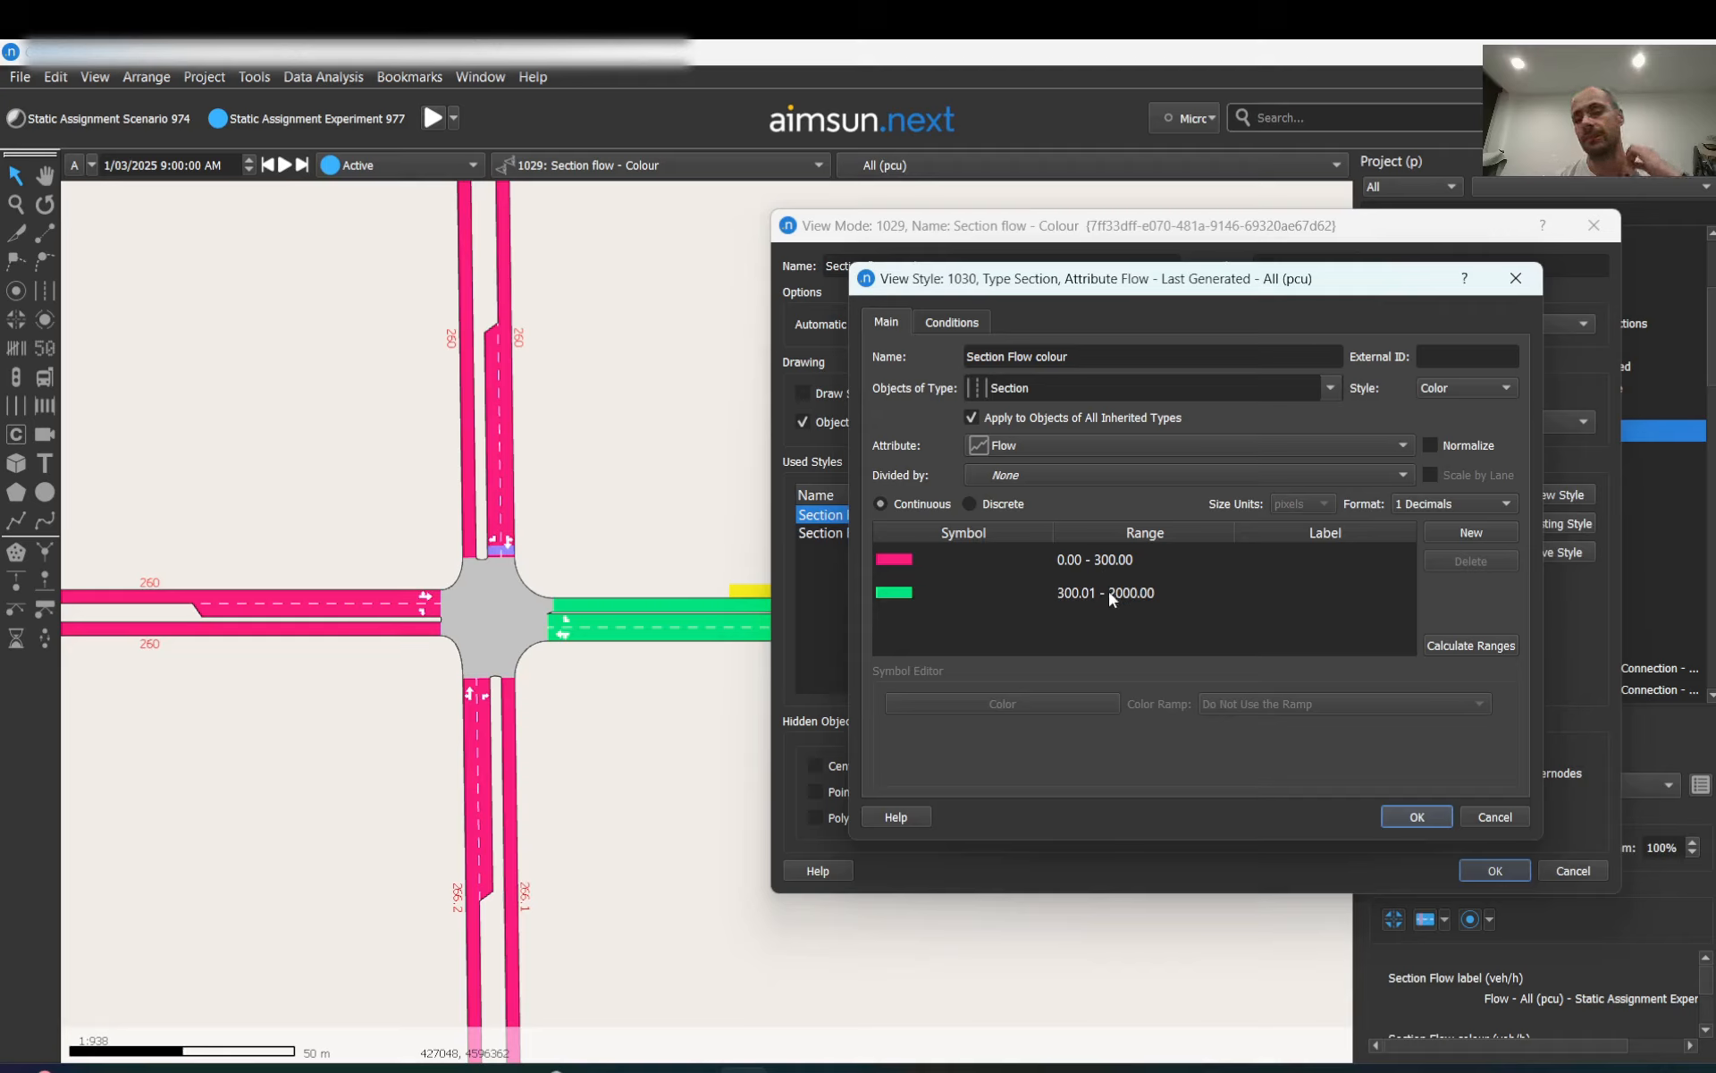
# - Add a third range to the colour style and set the pink range to 0.00 - 100.00
pyautogui.click(1446, 533)
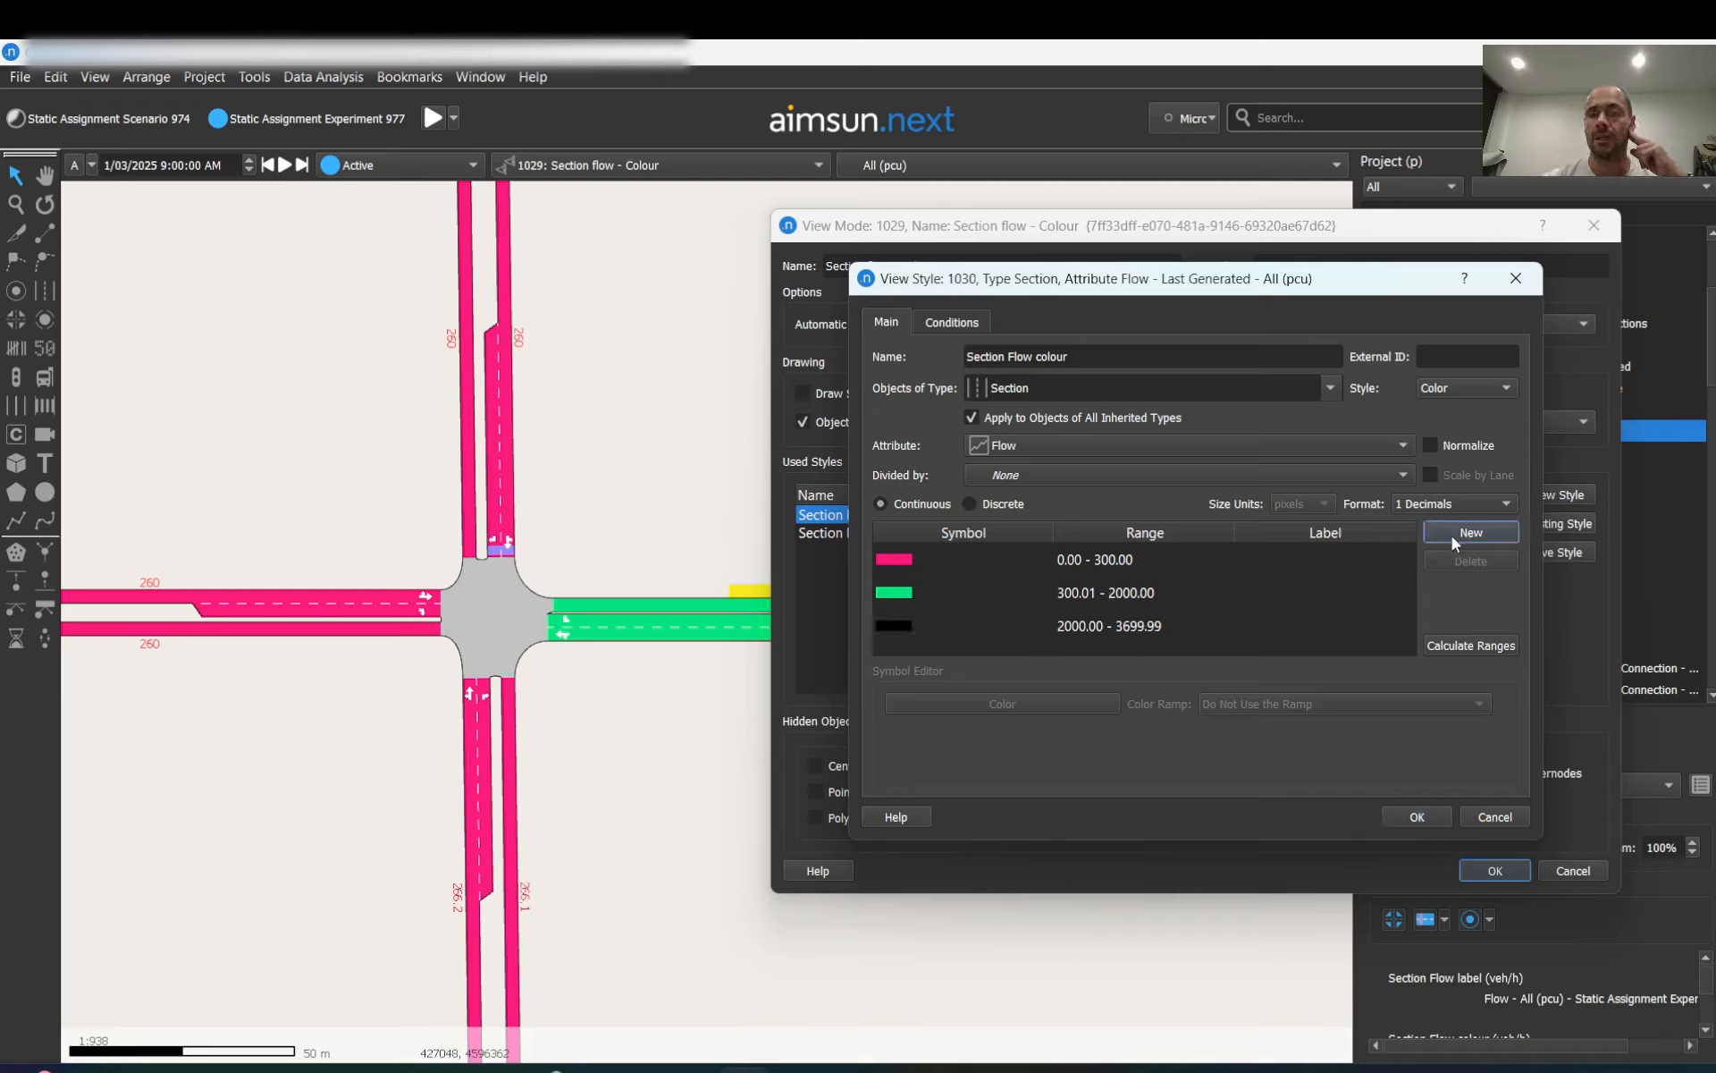
pyautogui.click(1110, 565)
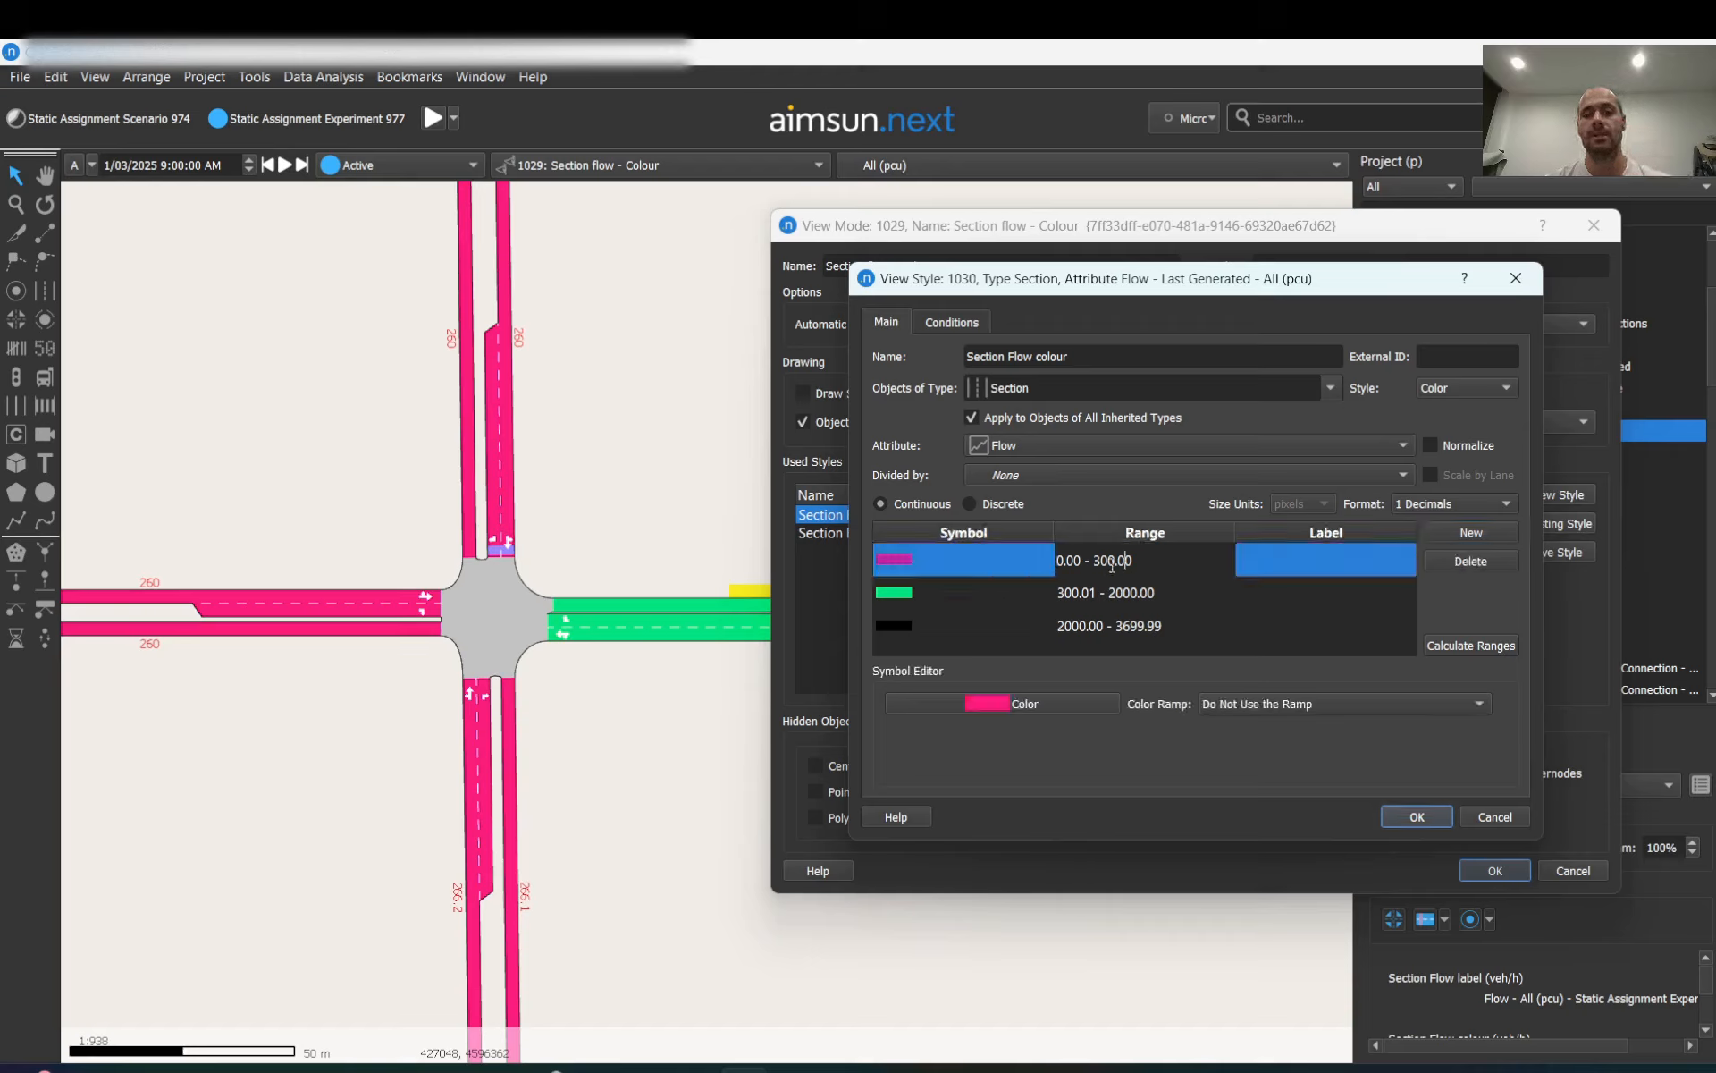
pyautogui.press('BackSpace')
pyautogui.write('1')
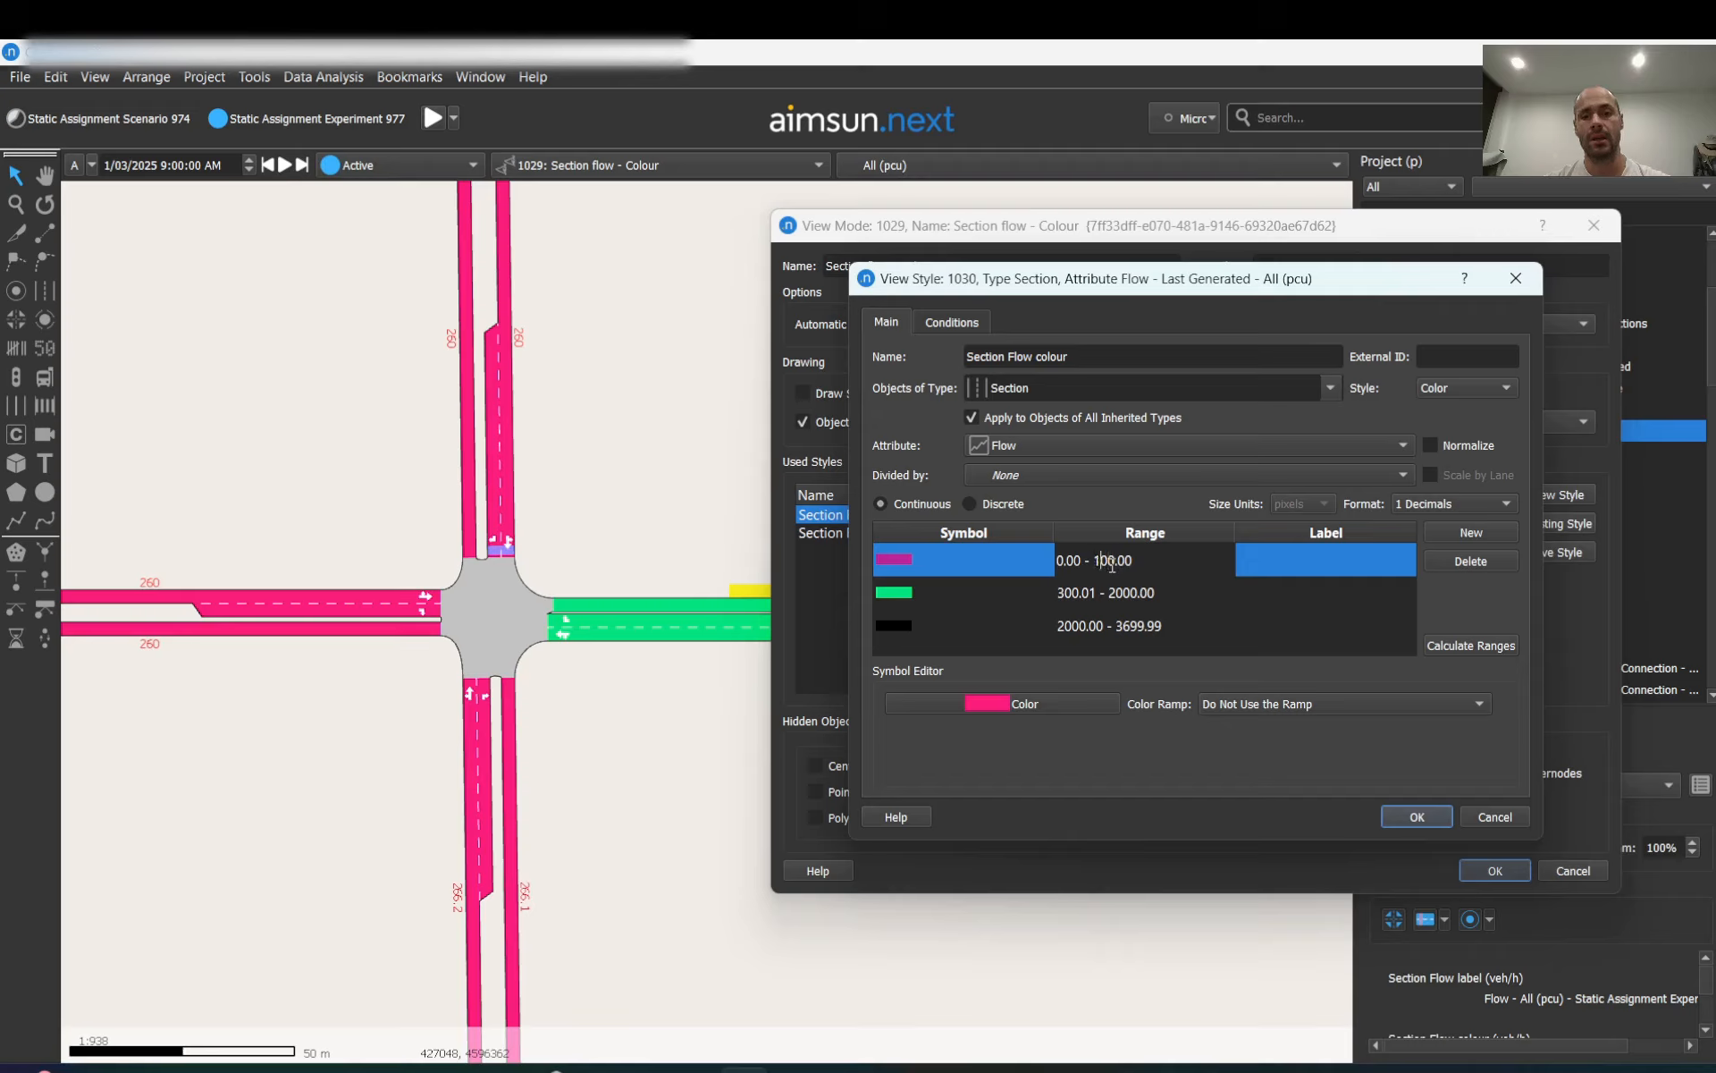
# - Set the green range to 100.01 - 2000.00, keep the black range as is, and apply the style and view mode changes
pyautogui.click(1065, 597)
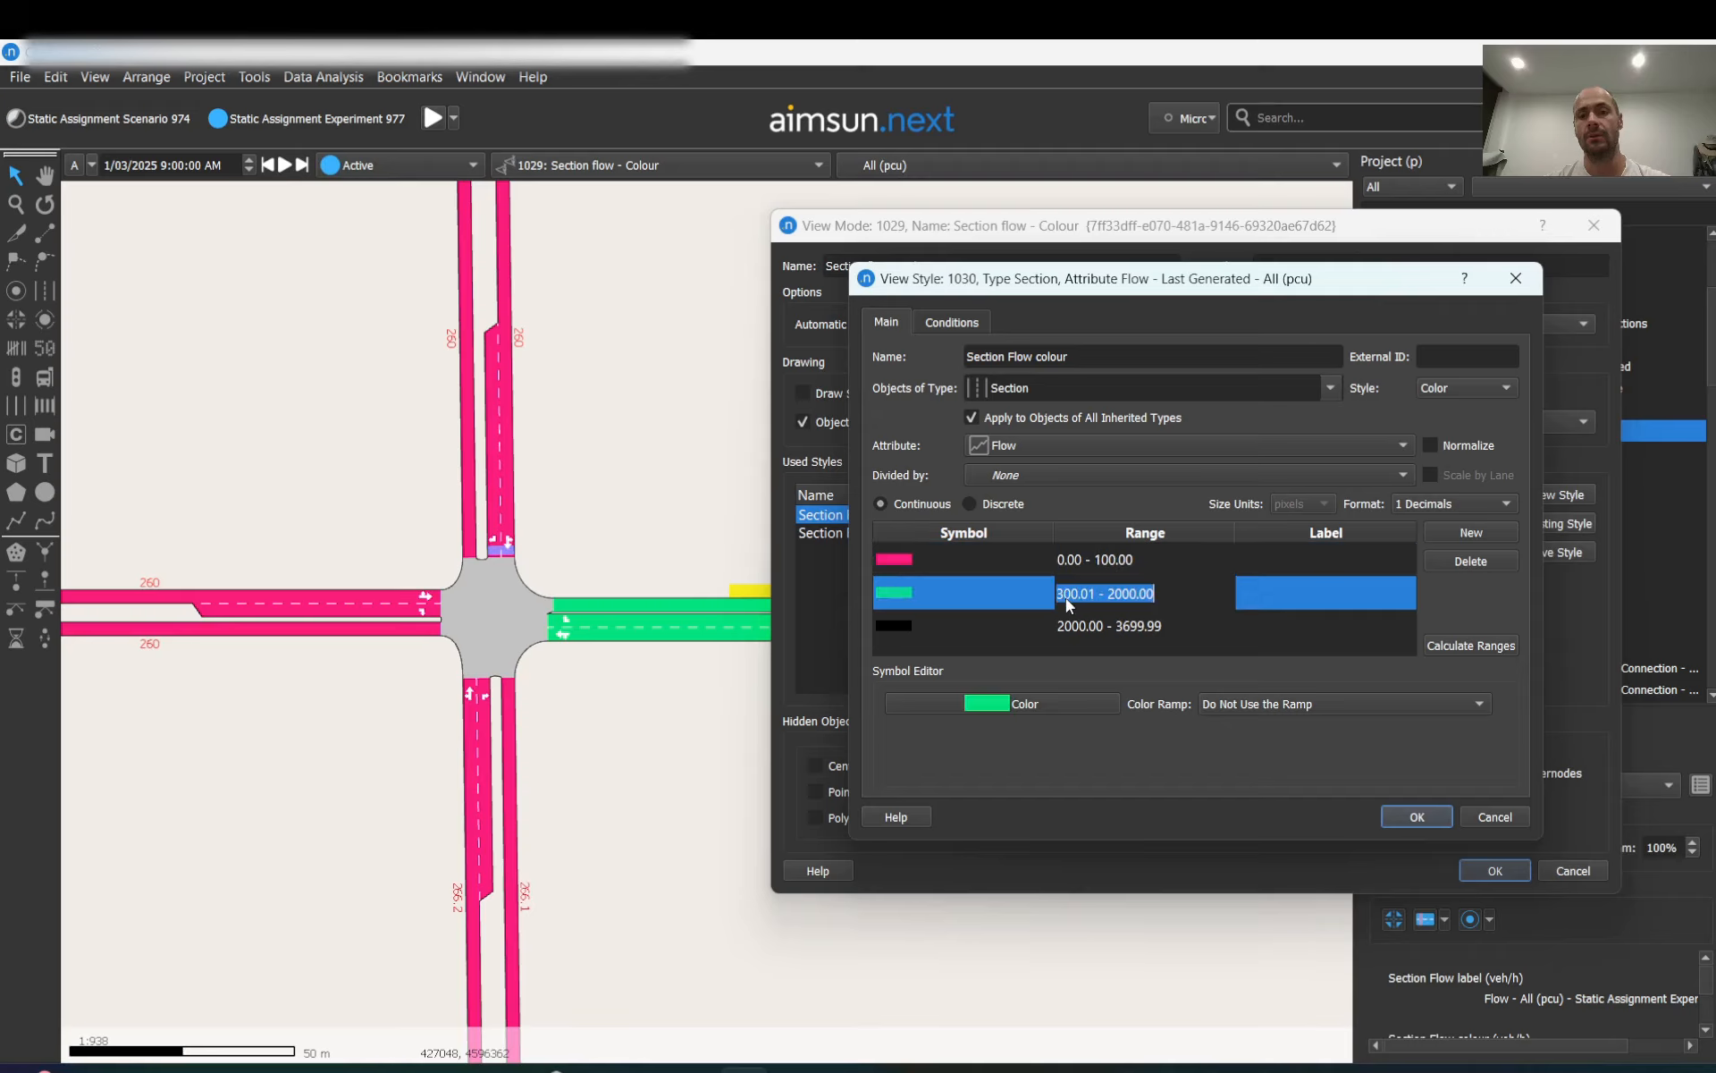
pyautogui.press('BackSpace')
pyautogui.write('10')
pyautogui.press('Delete')
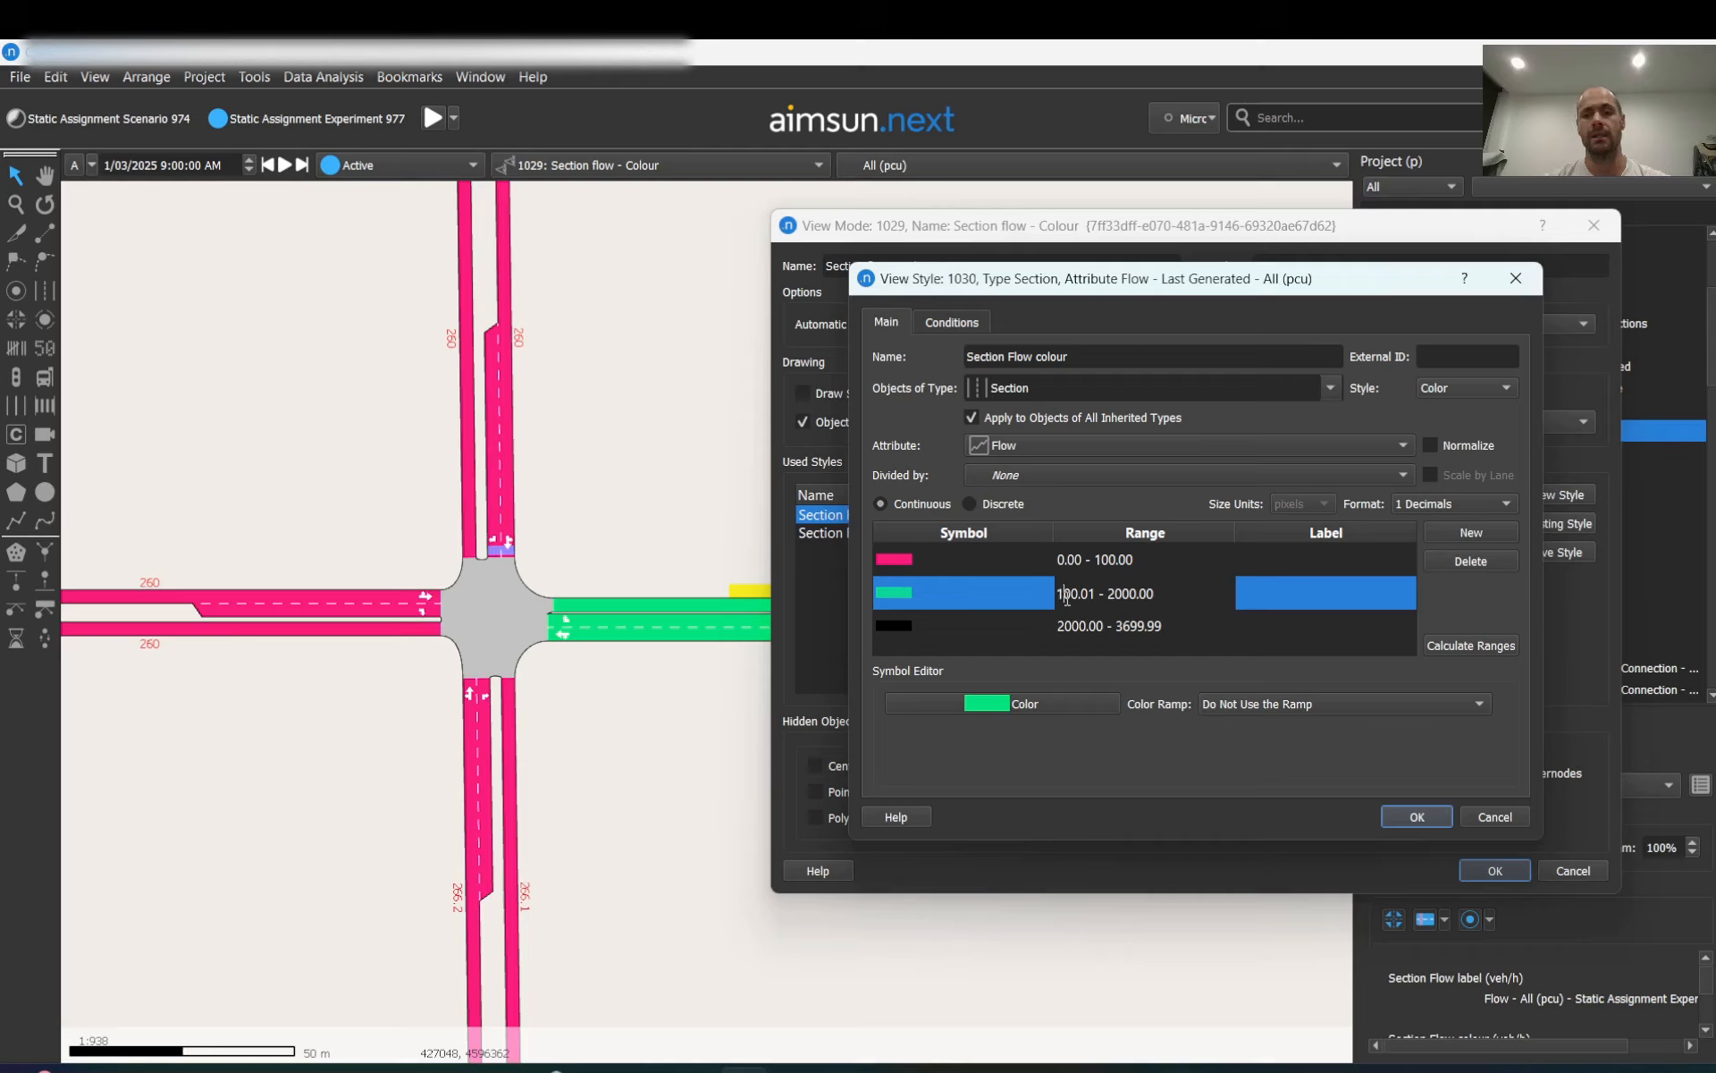
pyautogui.click(1108, 624)
pyautogui.click(1109, 625)
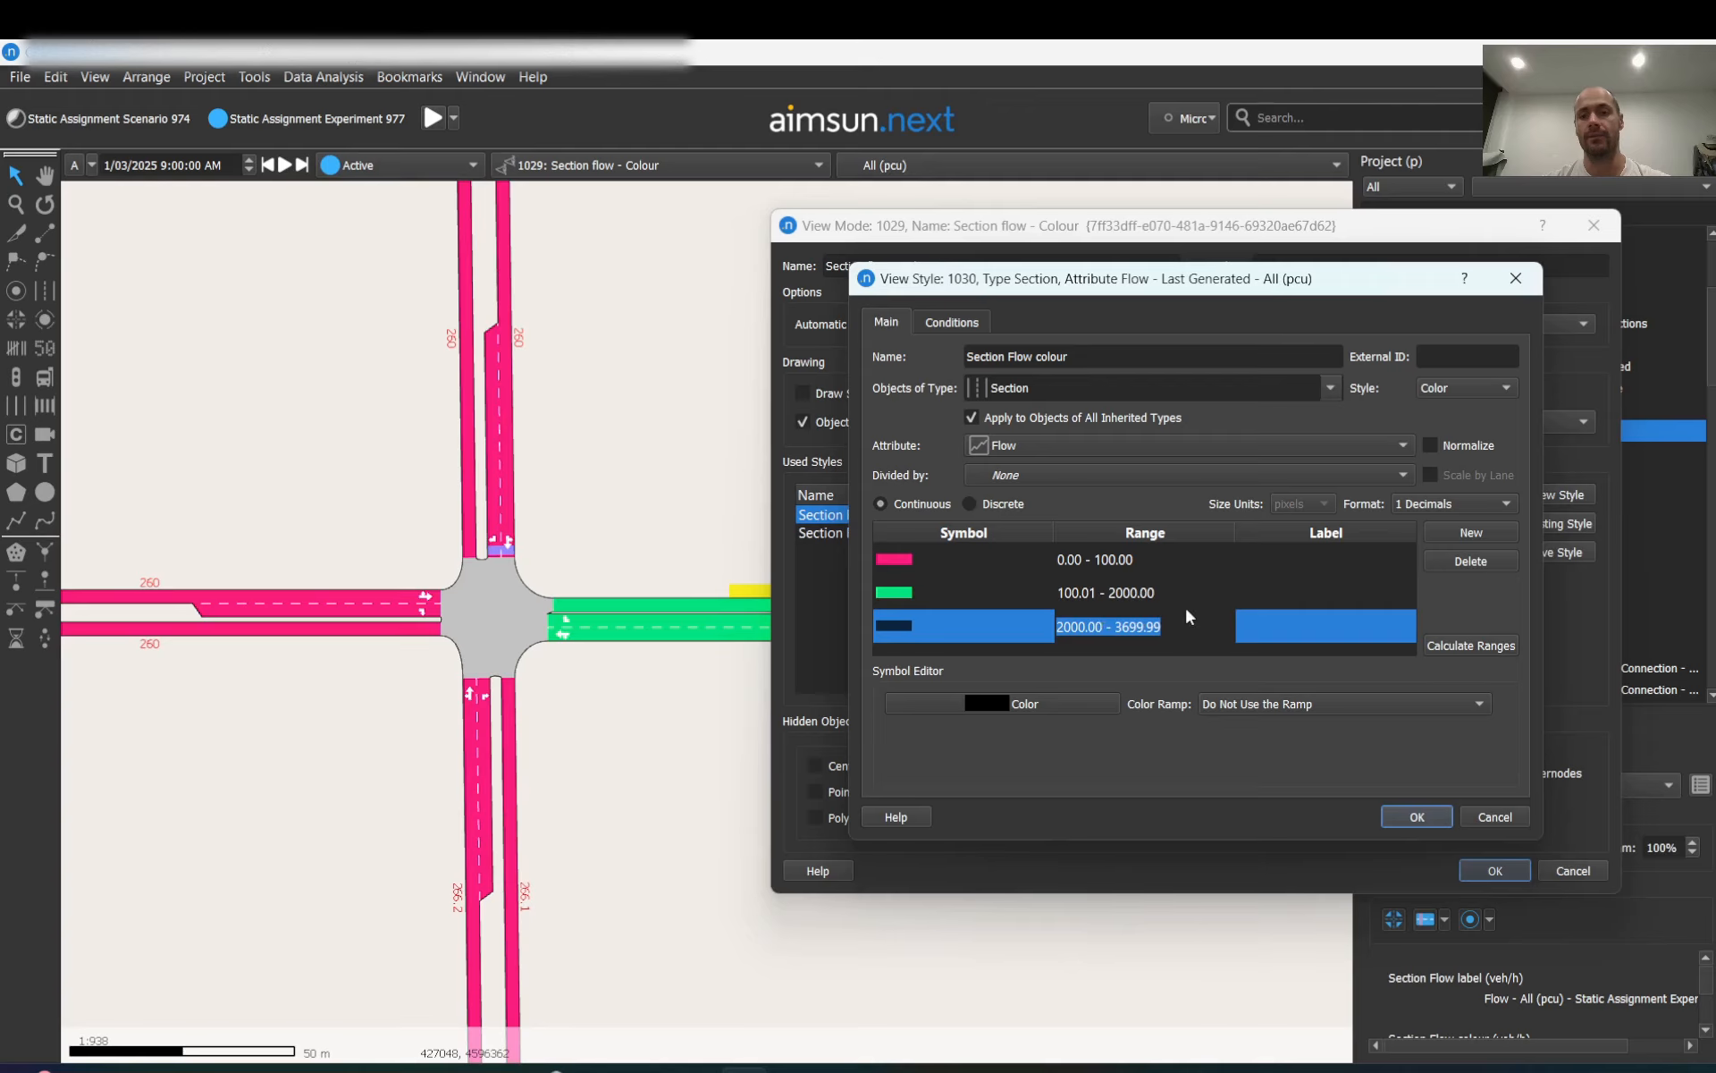
pyautogui.press('Return')
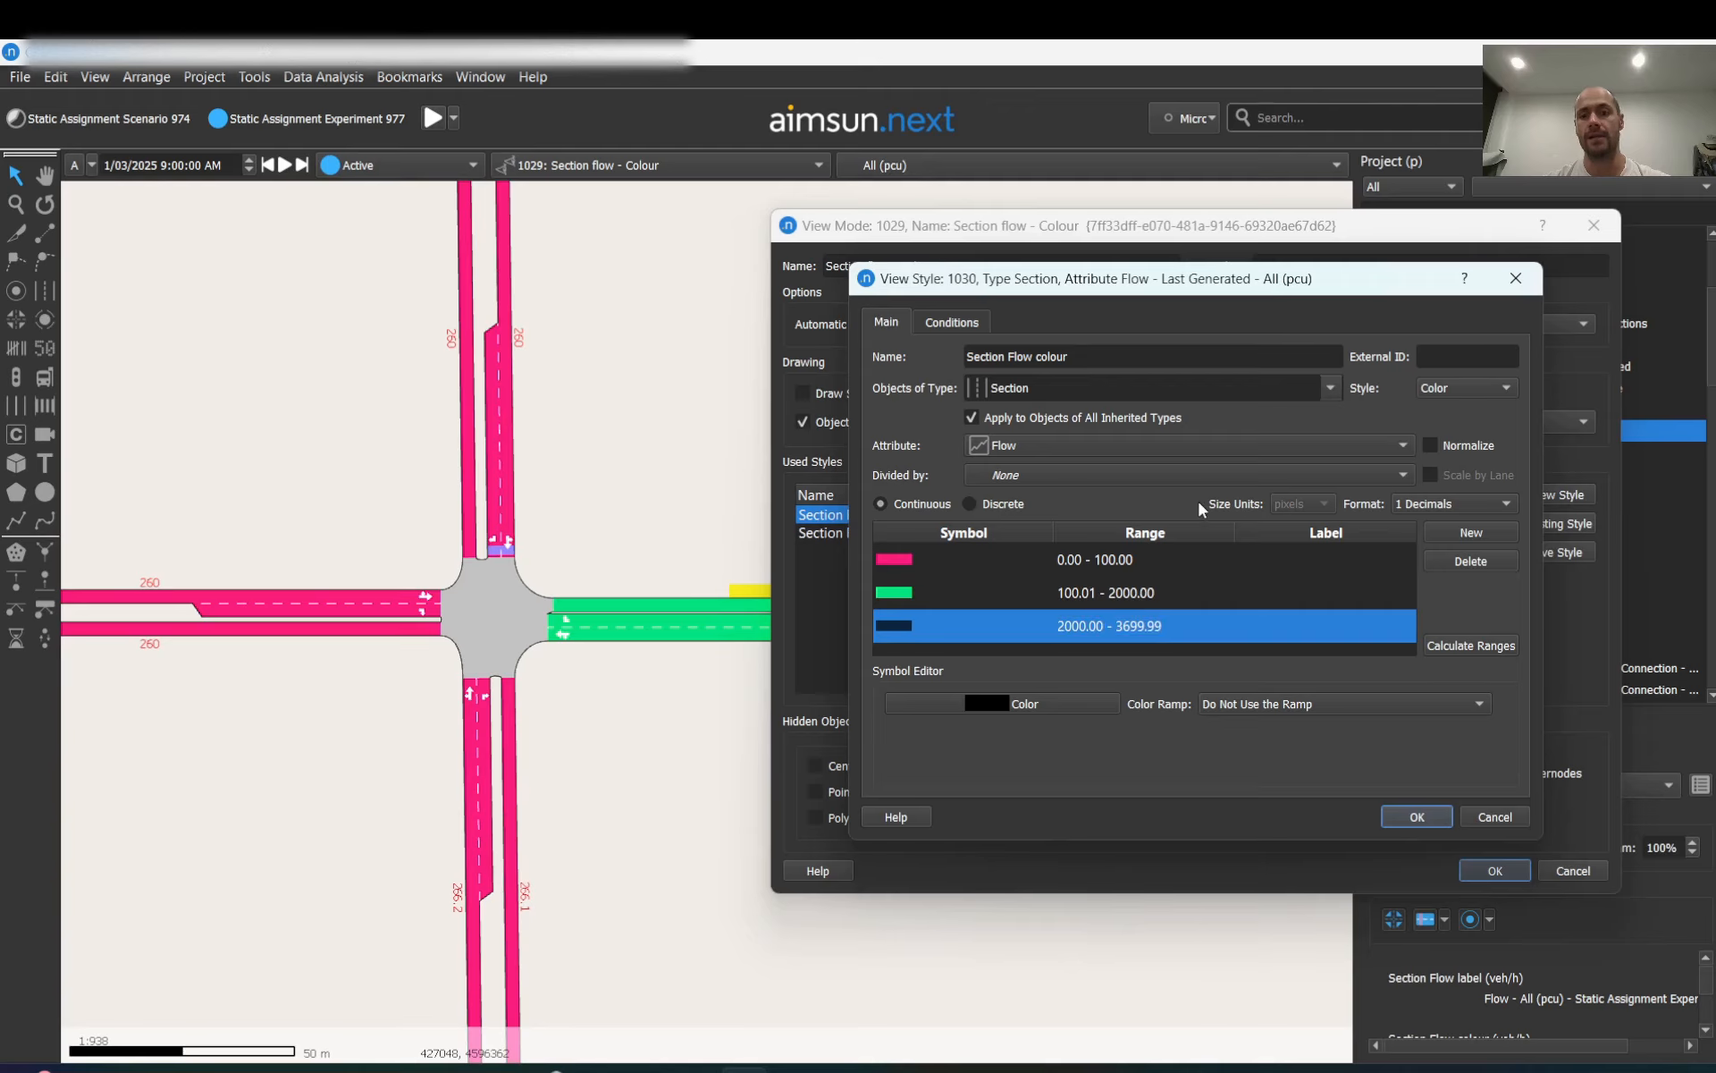
pyautogui.click(1417, 816)
pyautogui.click(1495, 871)
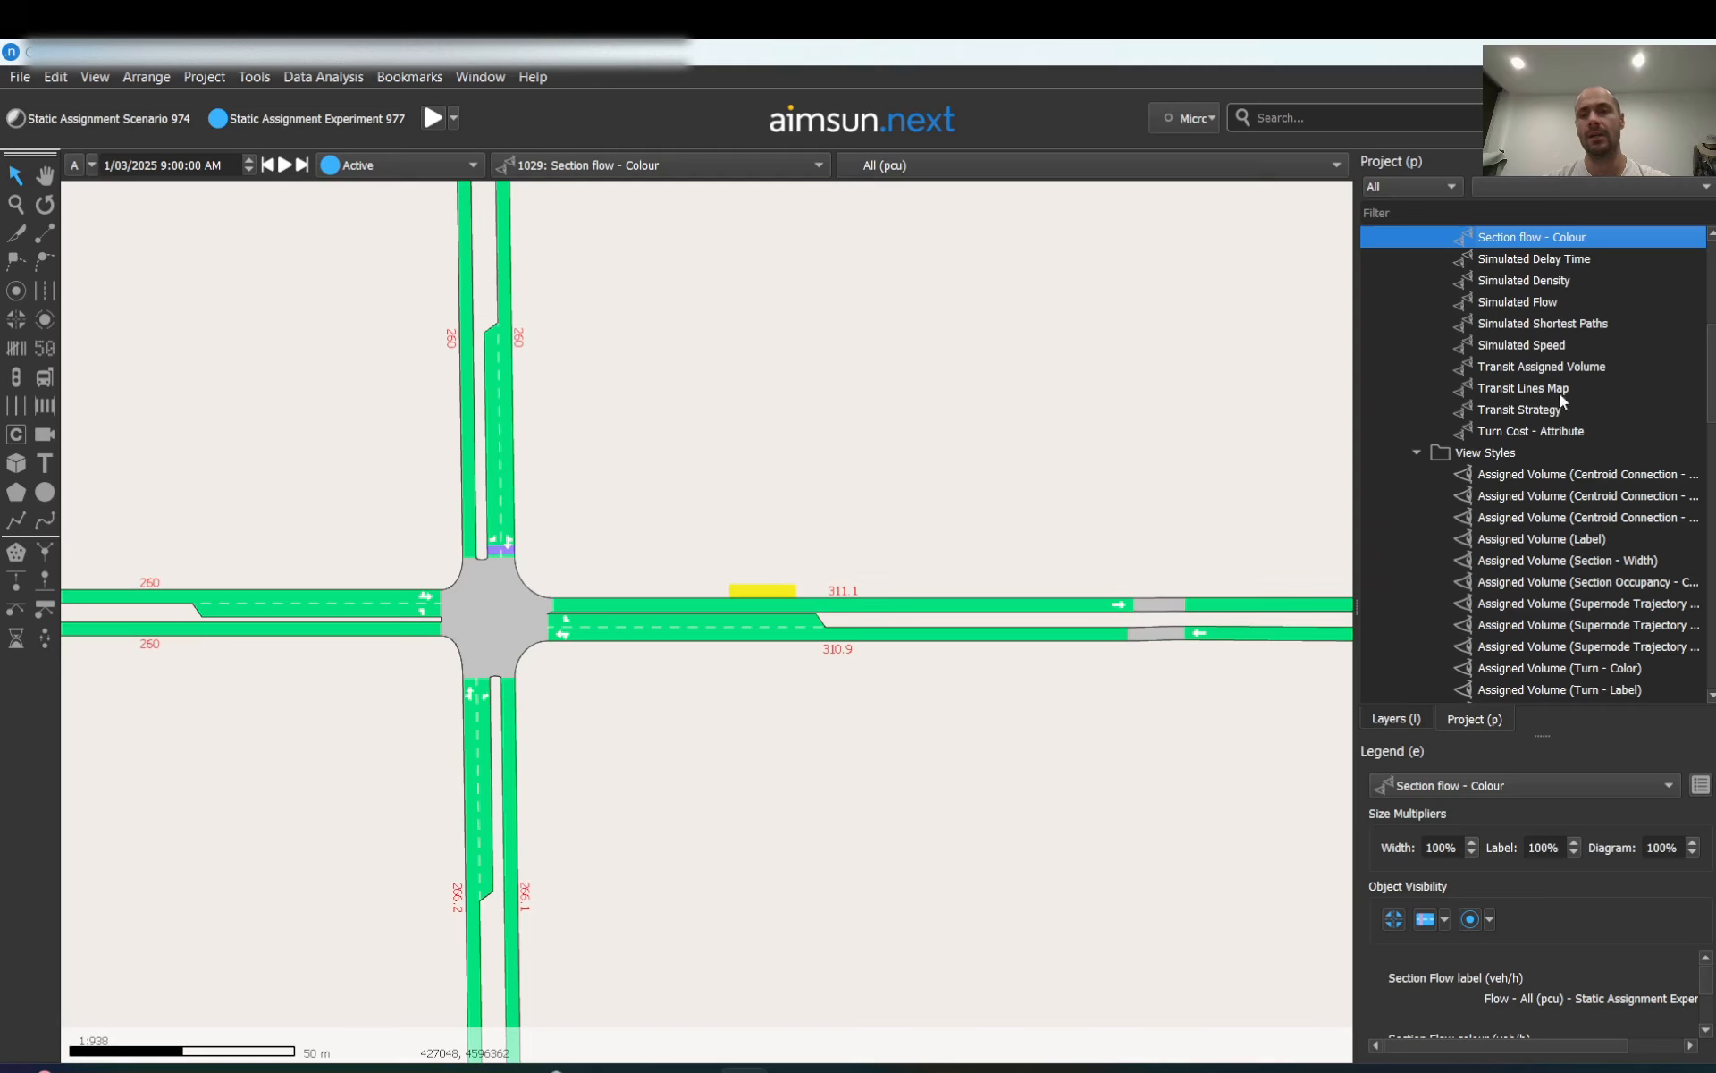
# - Reopen the Section Flow colour style and set the pink range's upper limit to 270
pyautogui.doubleClick(1486, 238)
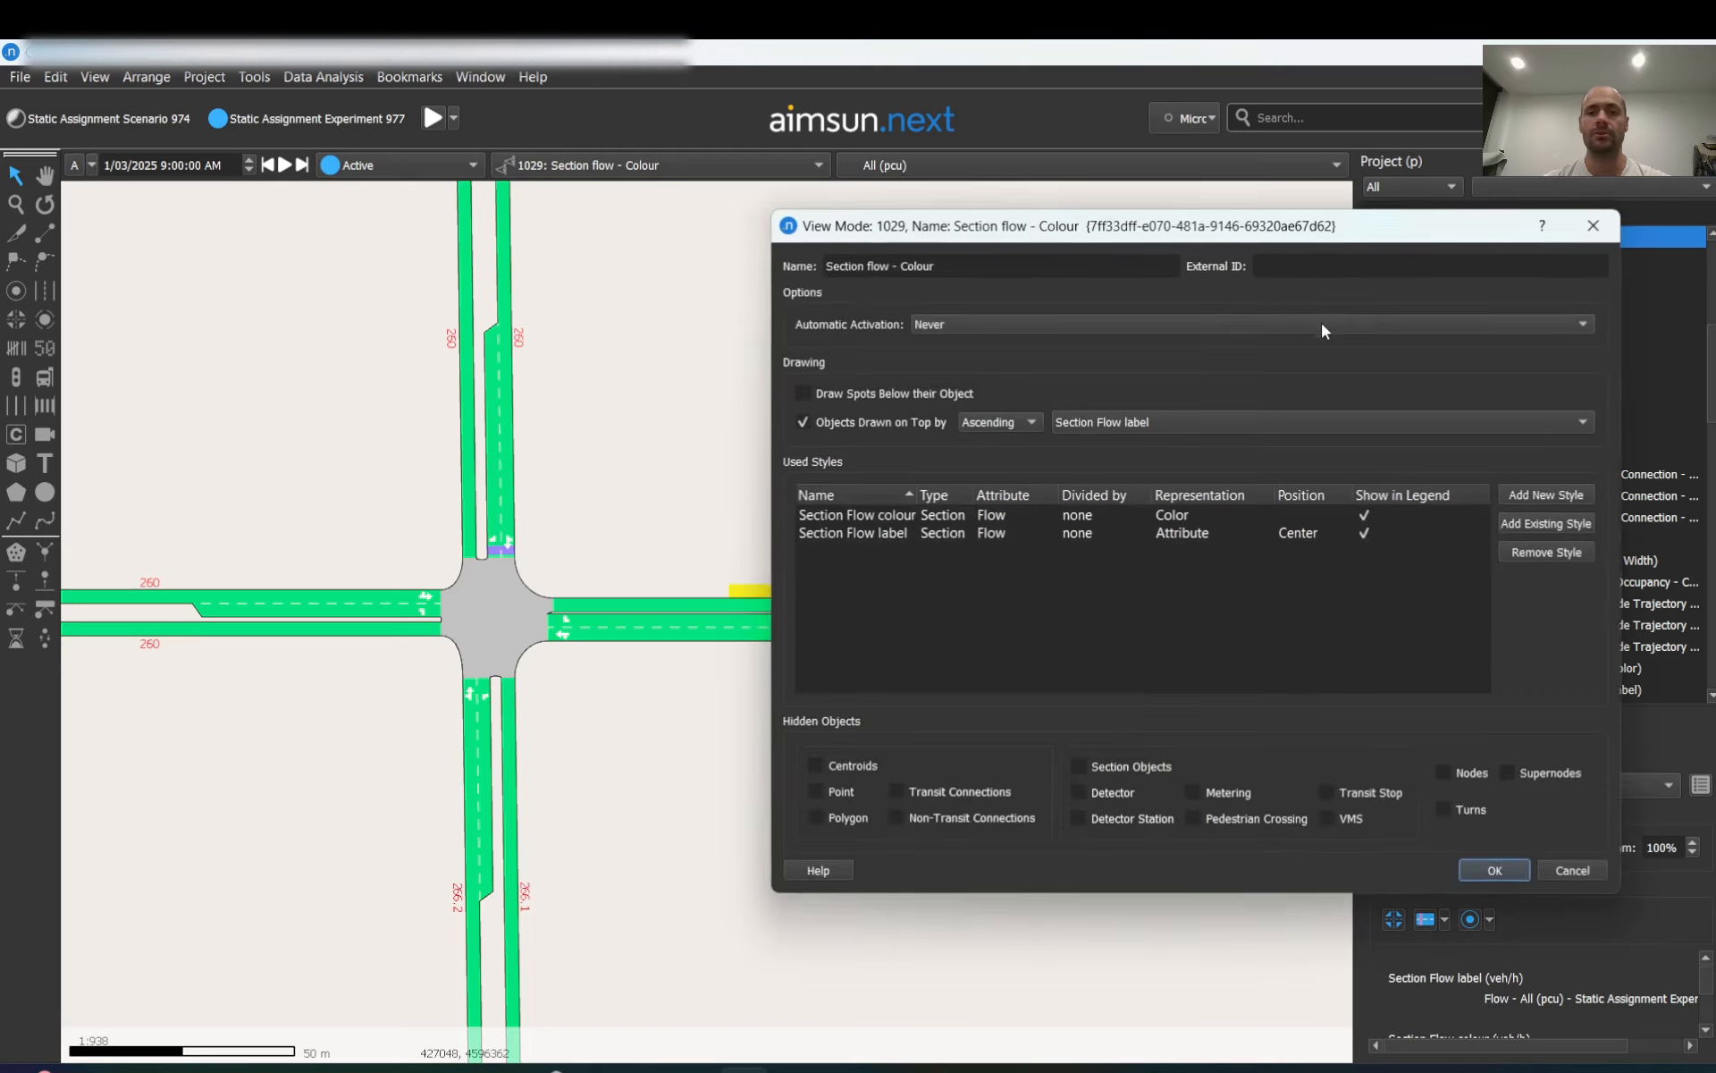
pyautogui.doubleClick(861, 517)
pyautogui.click(1112, 561)
pyautogui.click(1112, 560)
pyautogui.press('Left')
pyautogui.press('Left')
pyautogui.hotkey('shift', 'Left')
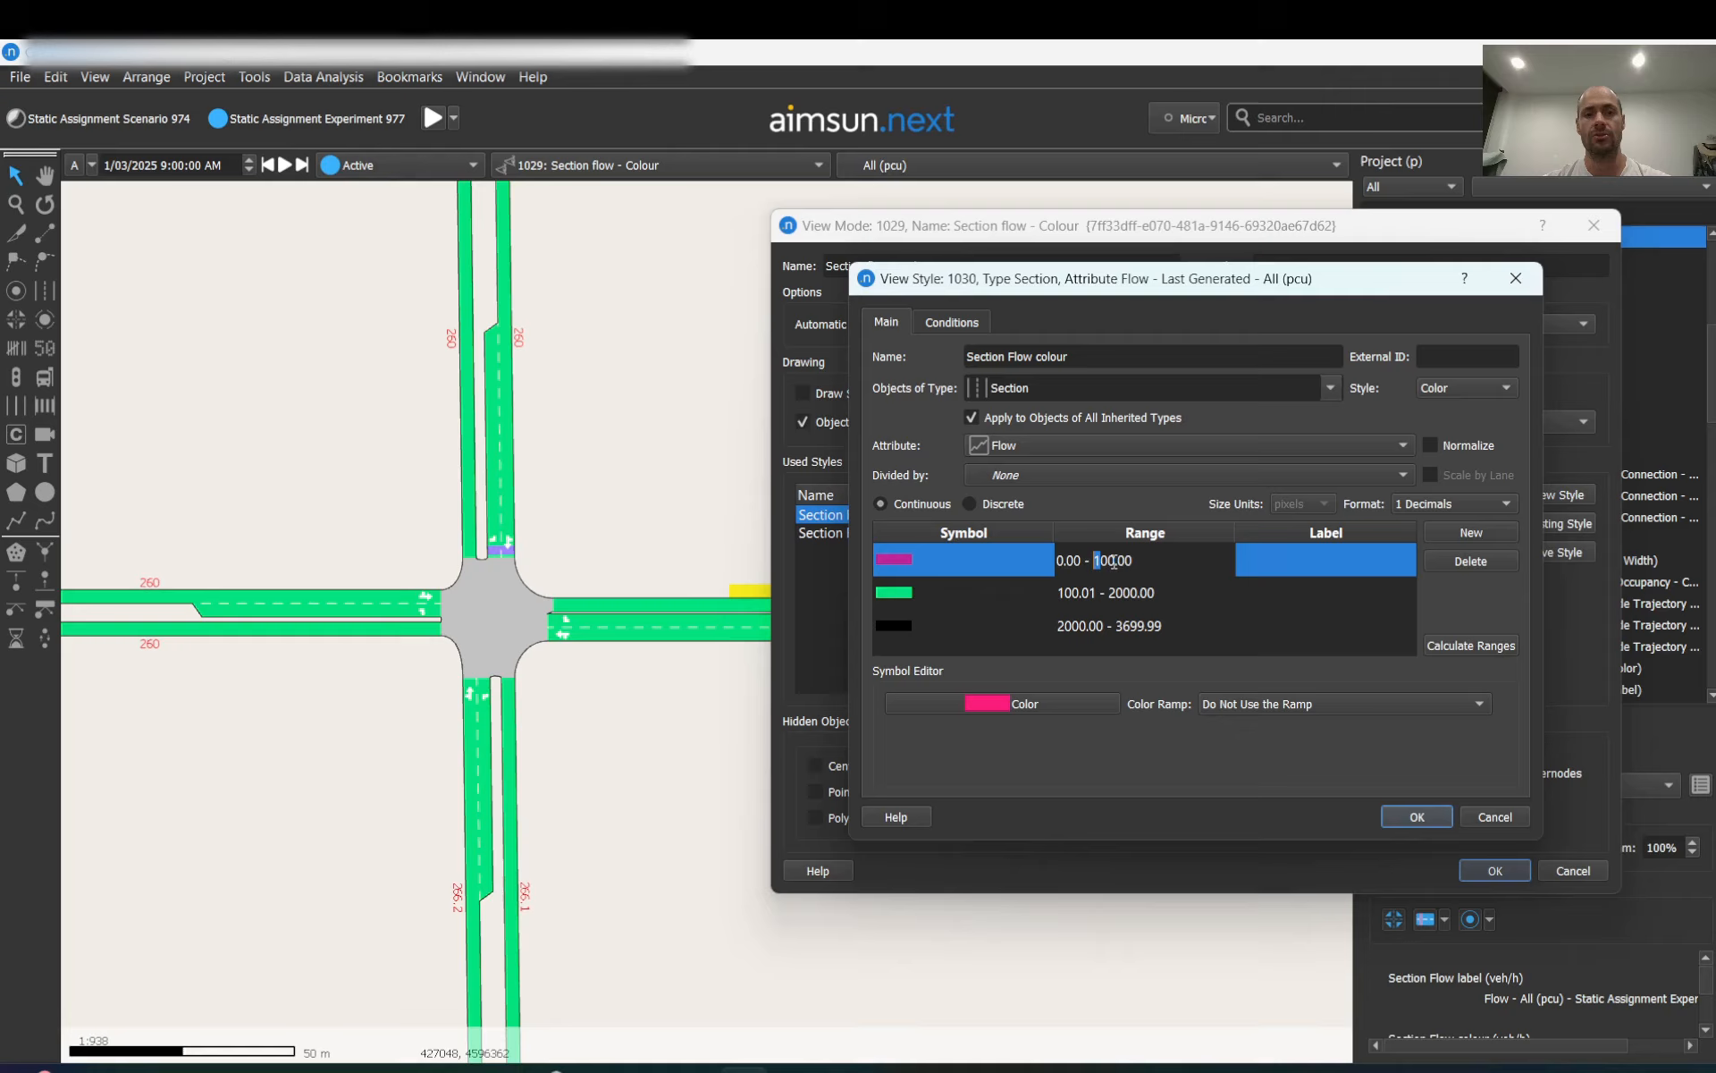
pyautogui.write('270')
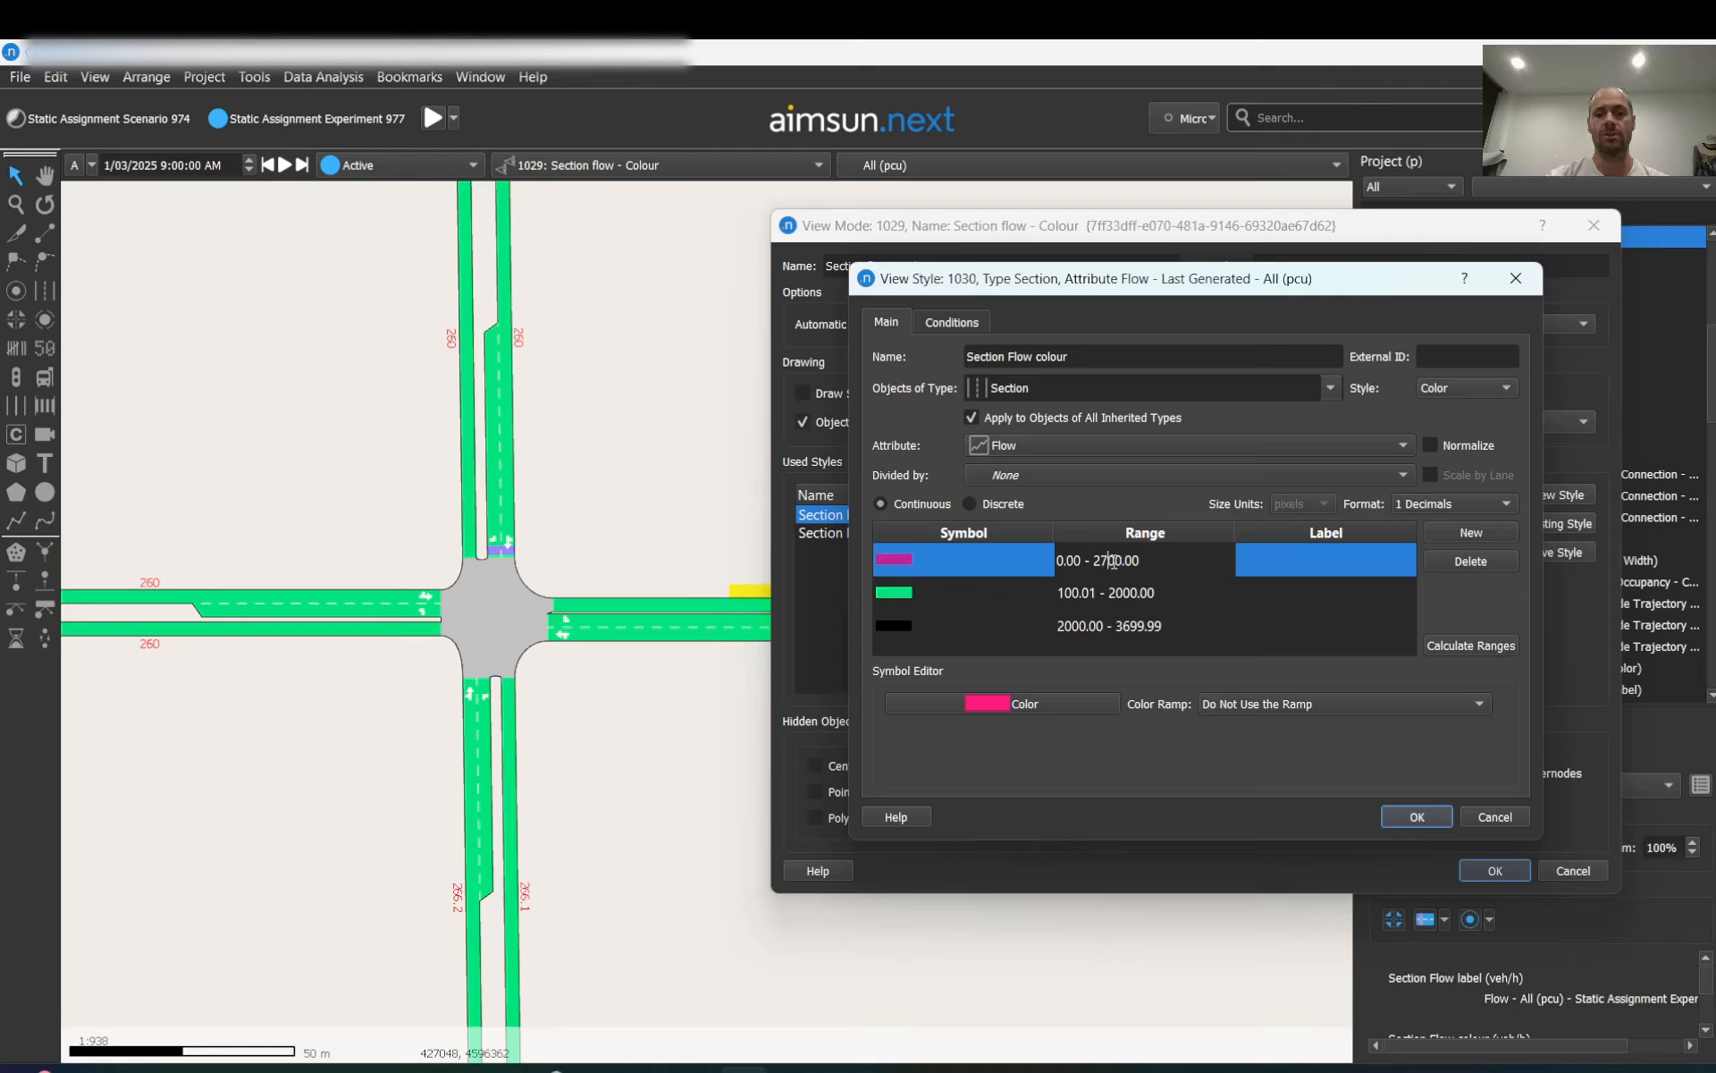
pyautogui.press('Delete')
pyautogui.press('Delete')
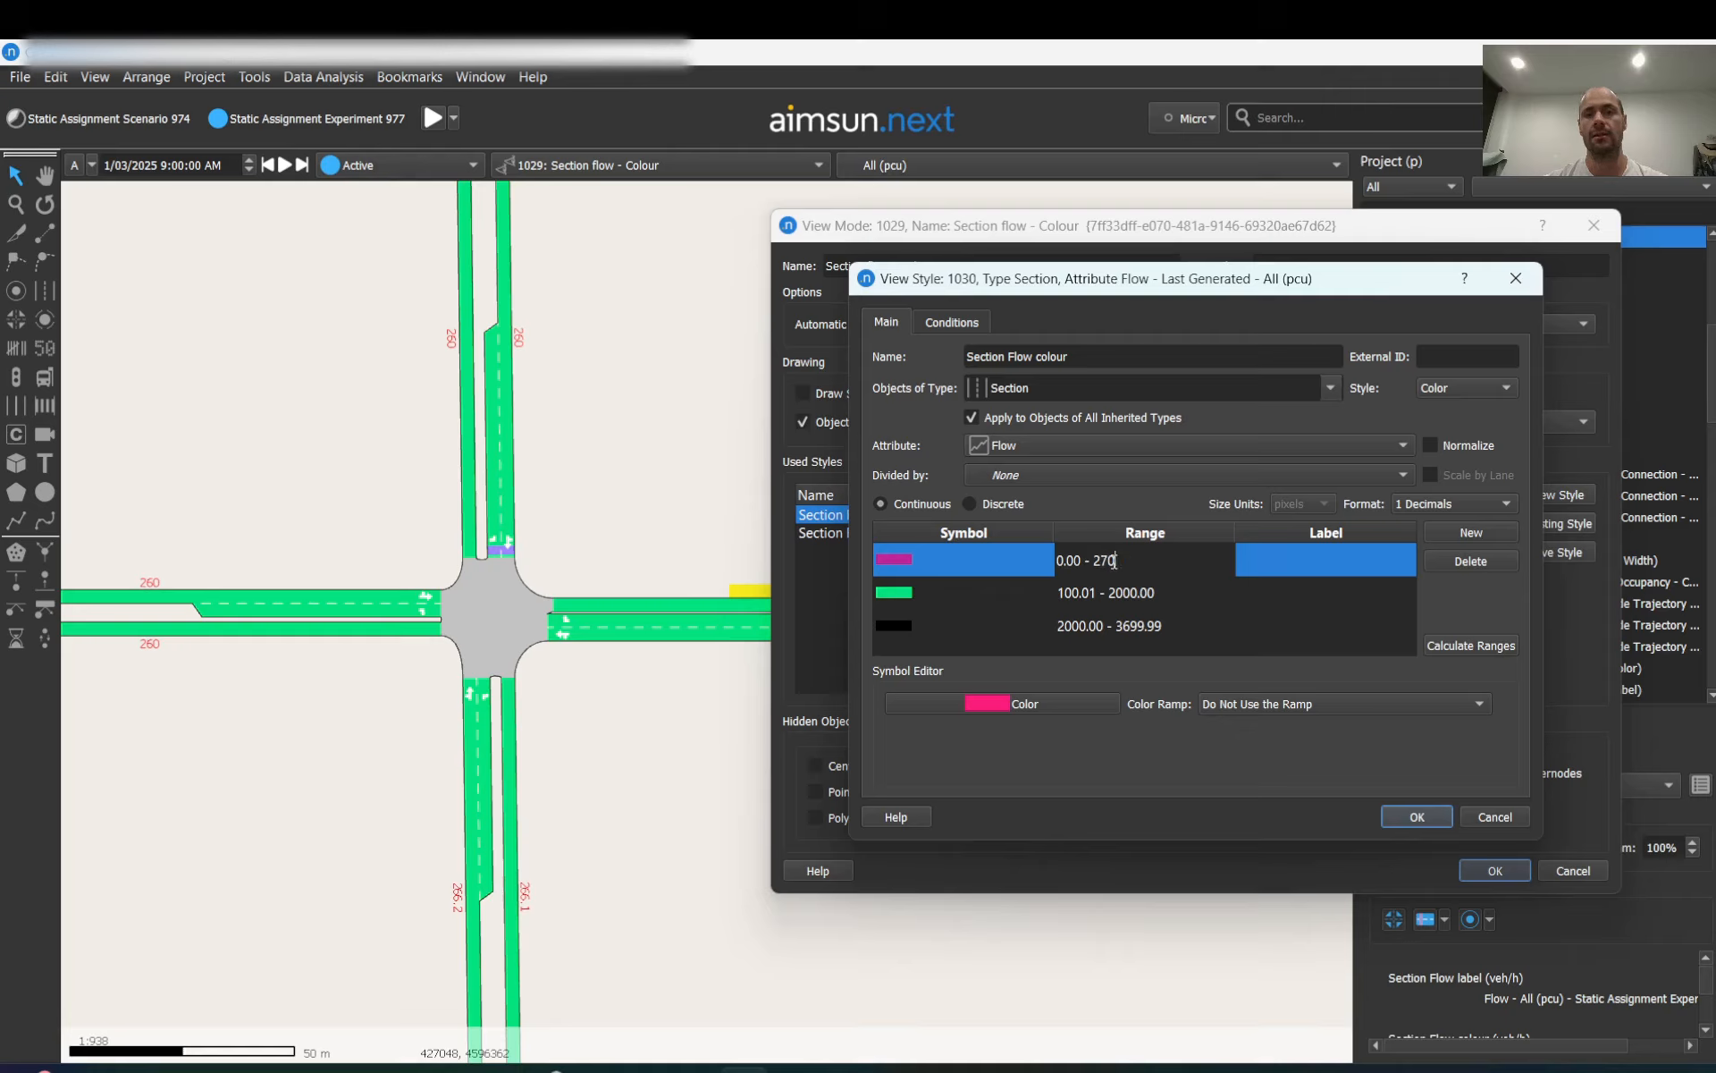
# - Set the green range's lower limit to 270.01
pyautogui.click(1070, 588)
pyautogui.click(1072, 589)
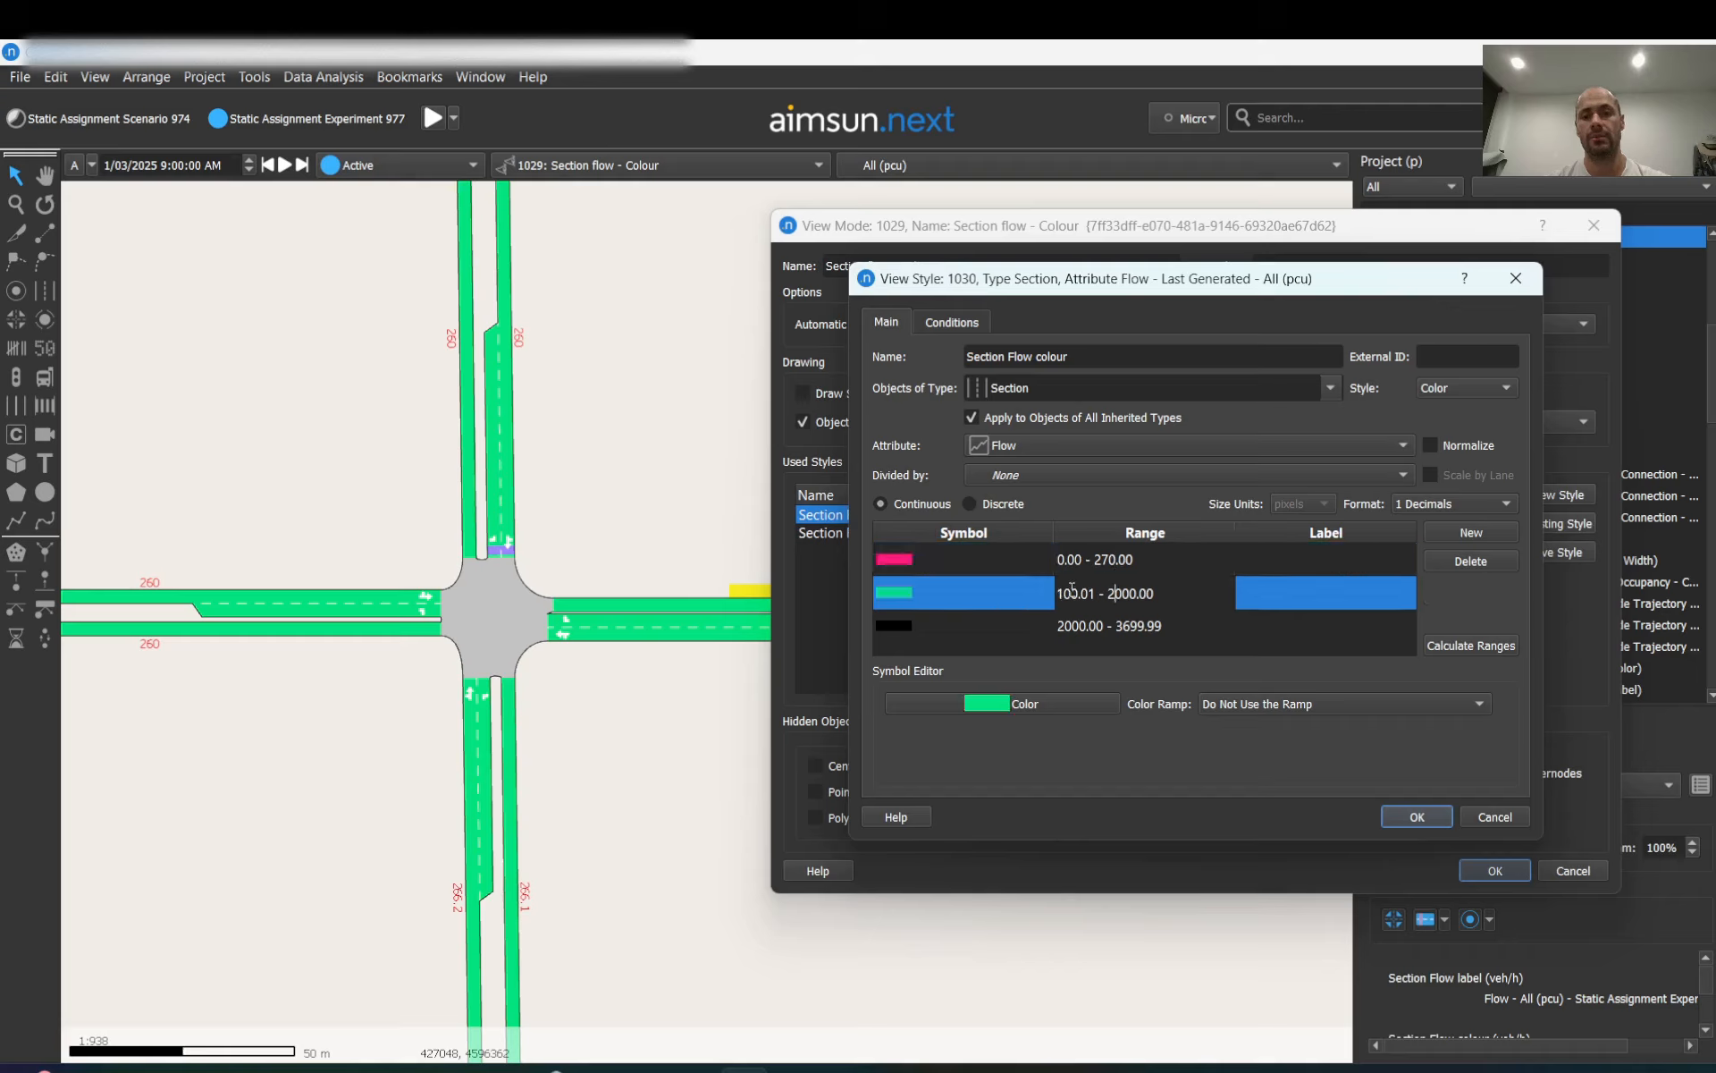
pyautogui.write('27')
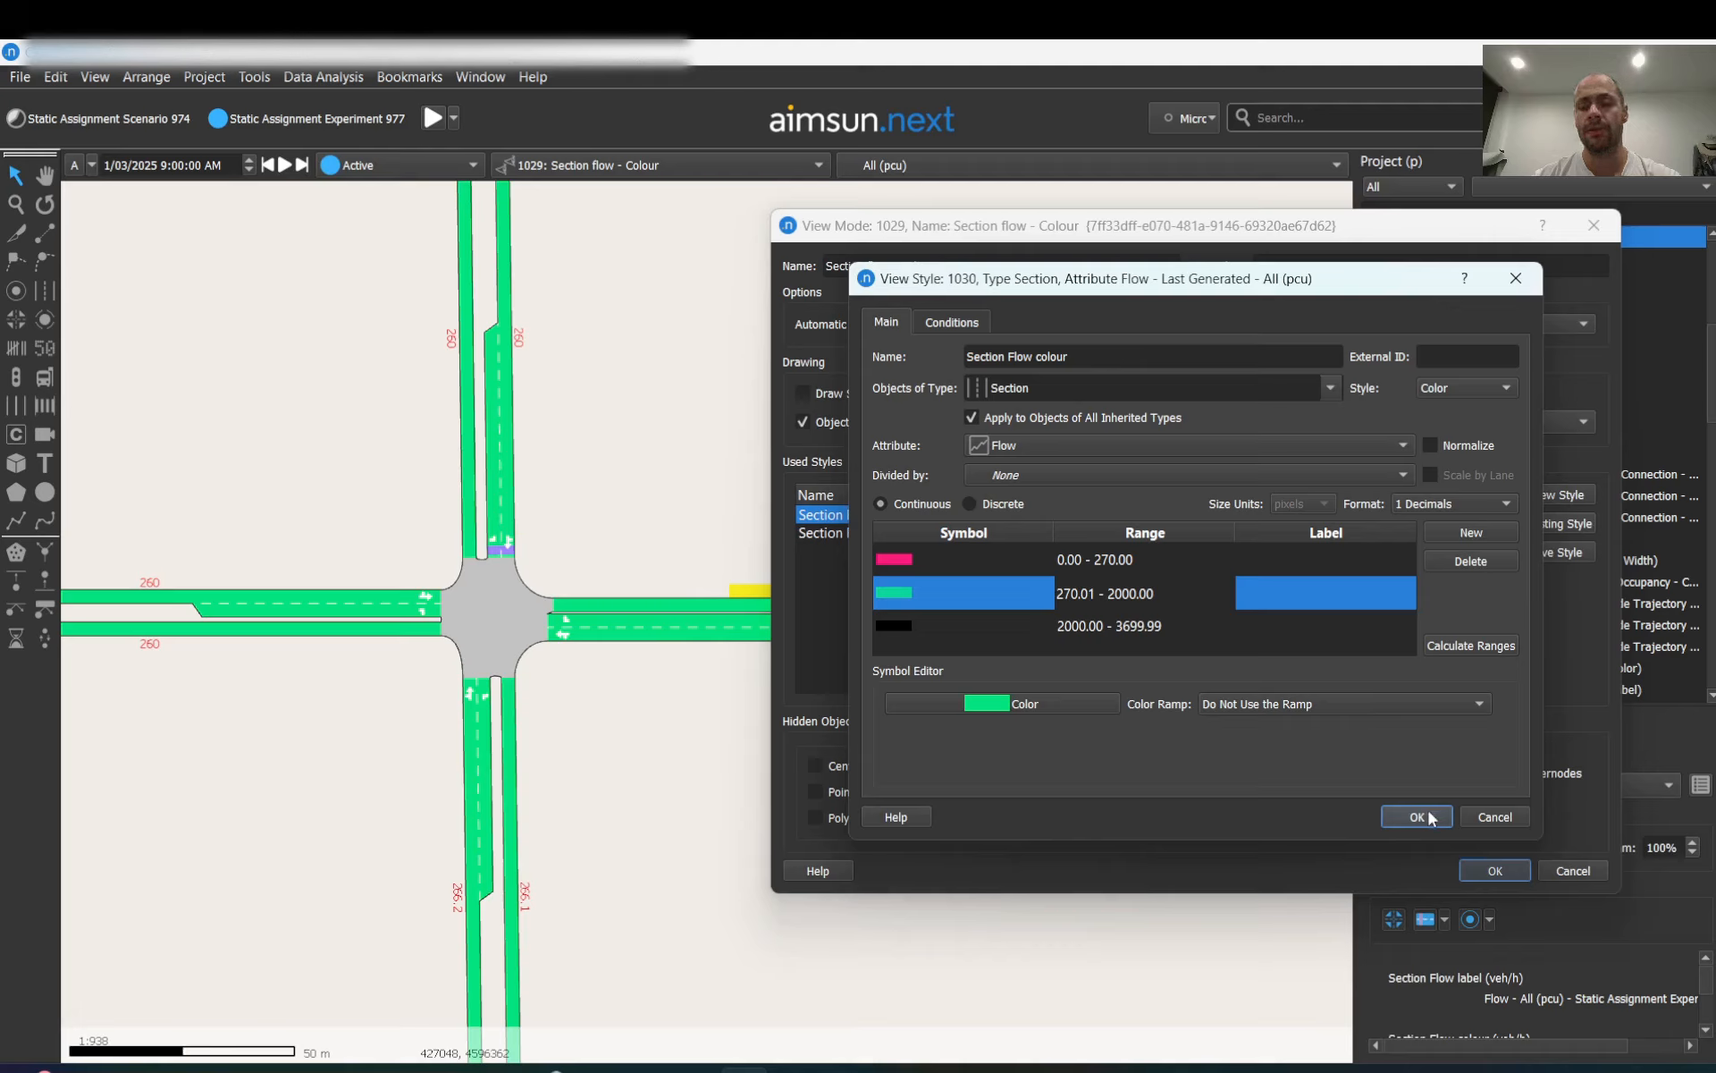
# - Recolour the 2000.00 - 3699.99 range to light pink #ffaaff, then apply the colour style and view mode changes
pyautogui.click(1087, 651)
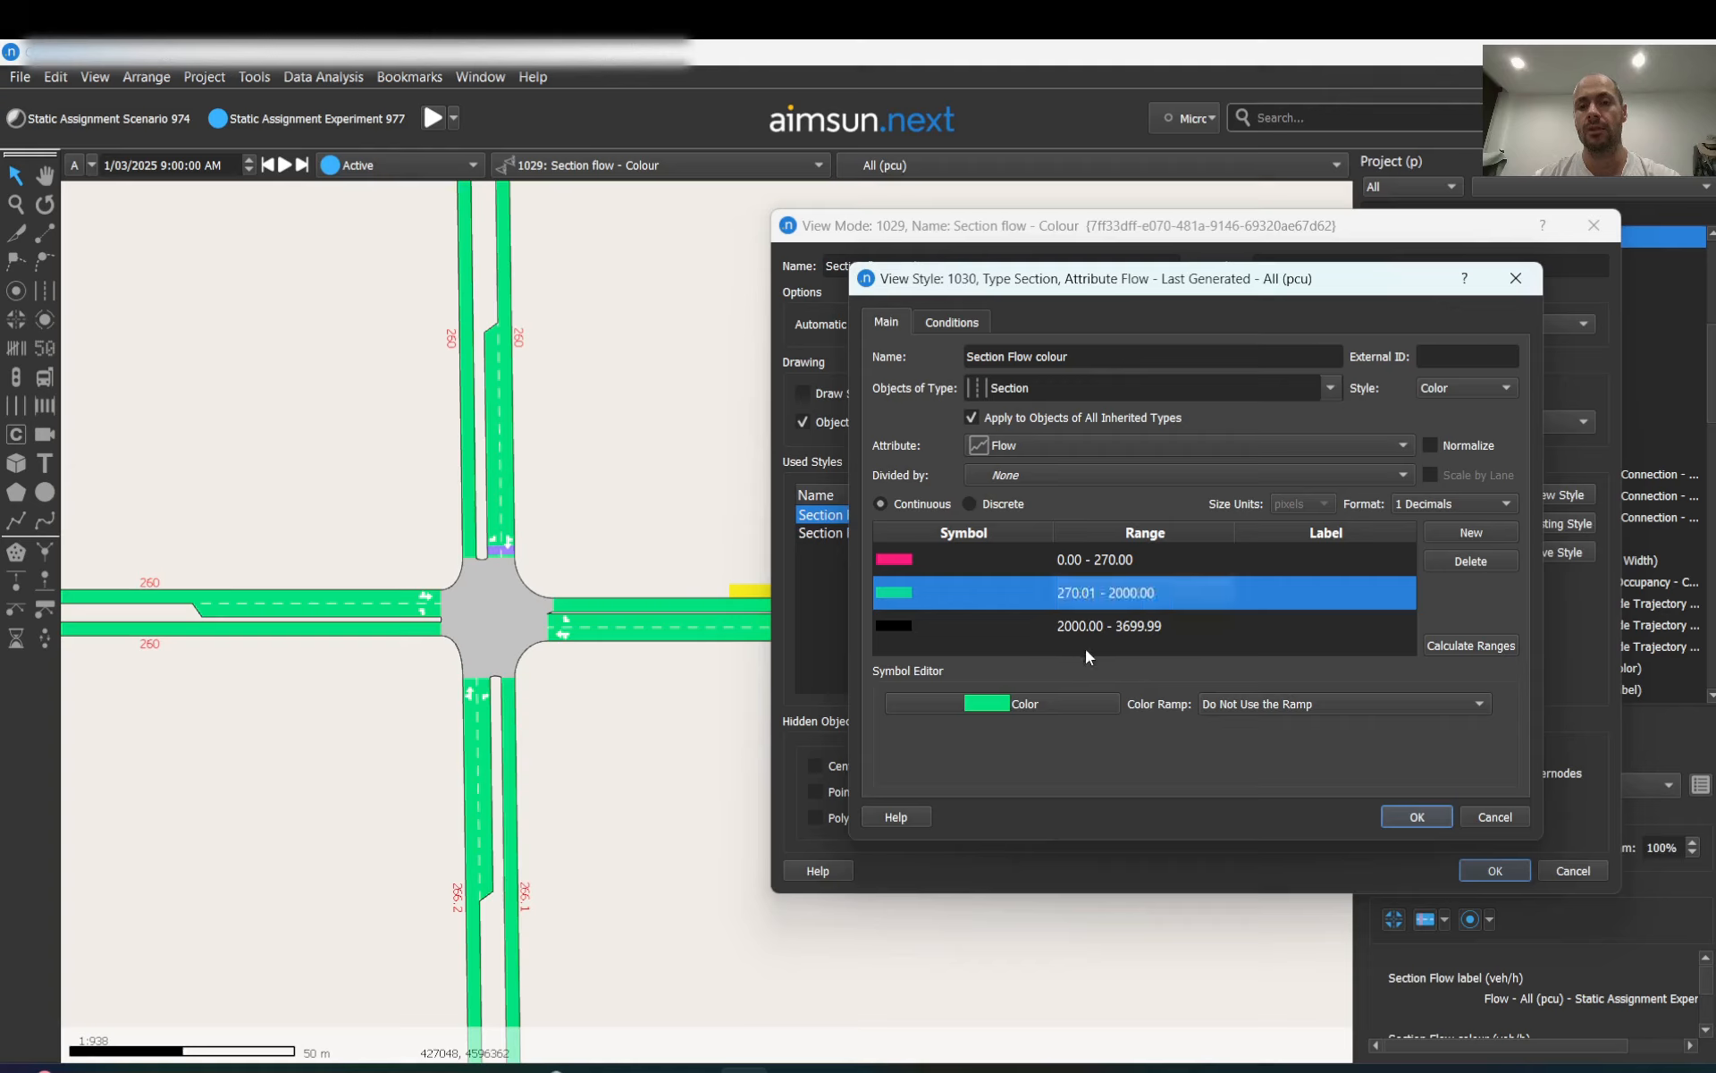
pyautogui.click(937, 624)
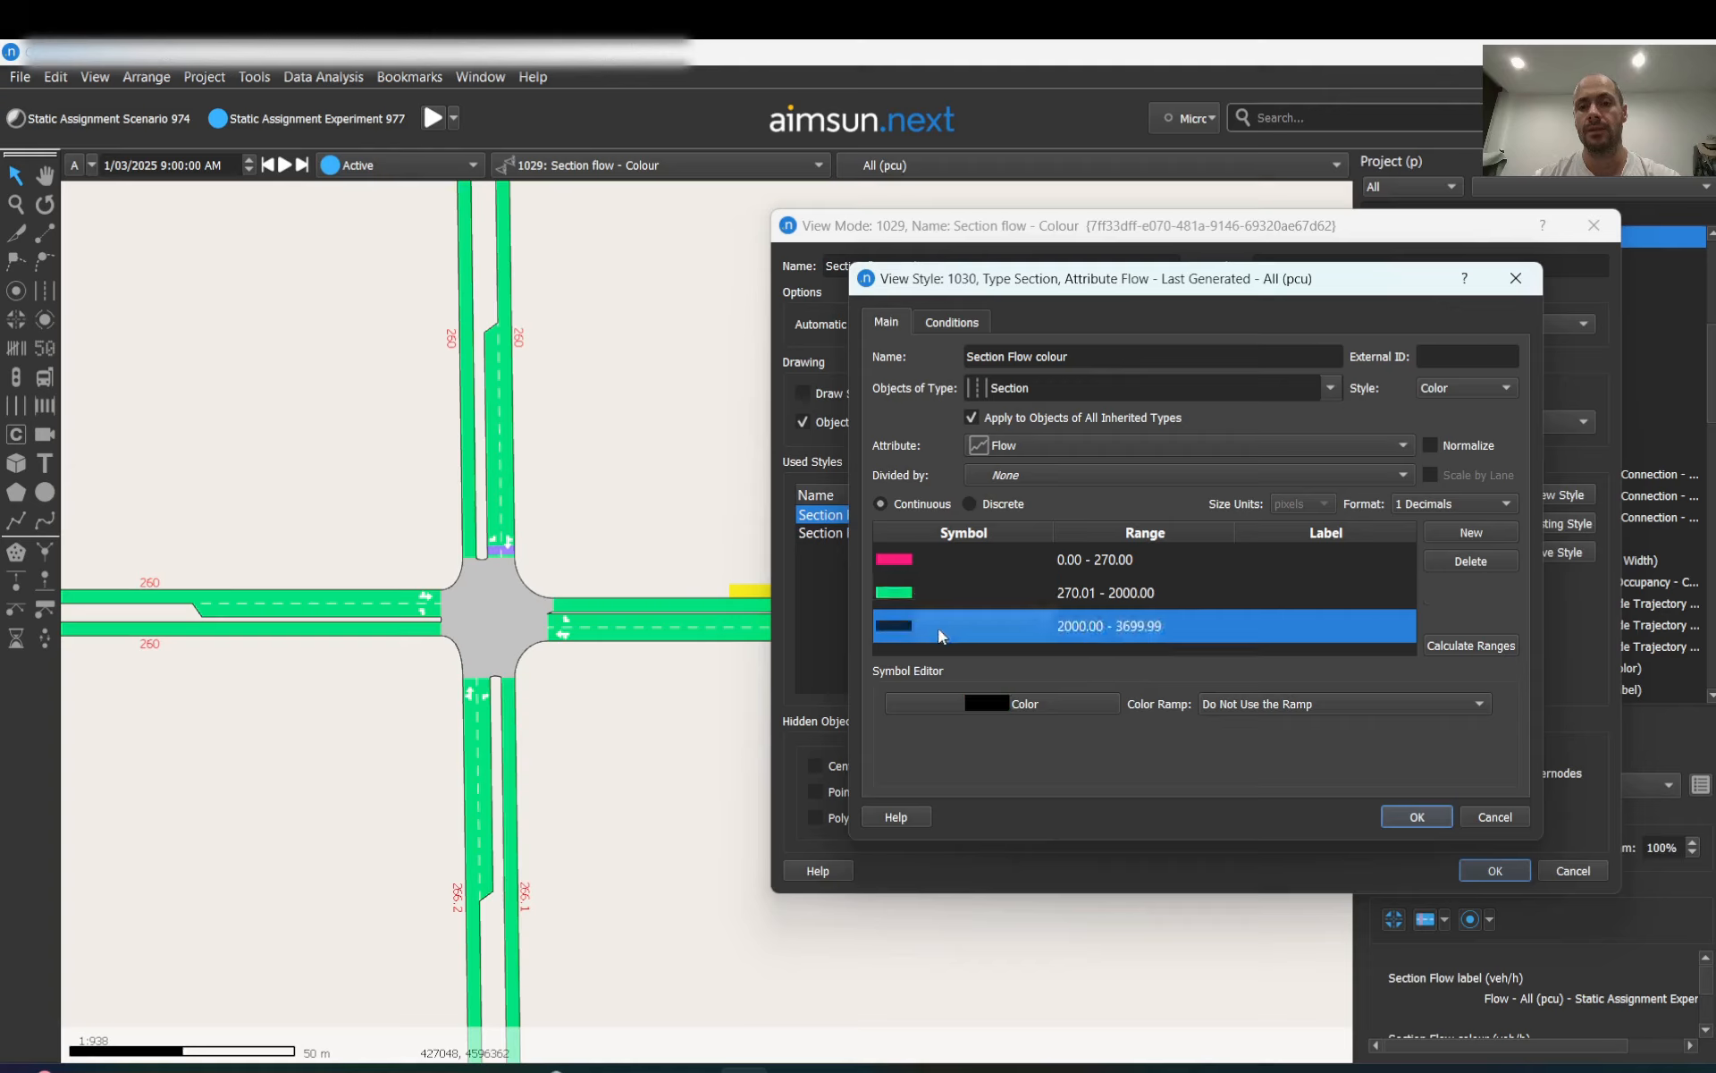
pyautogui.click(986, 706)
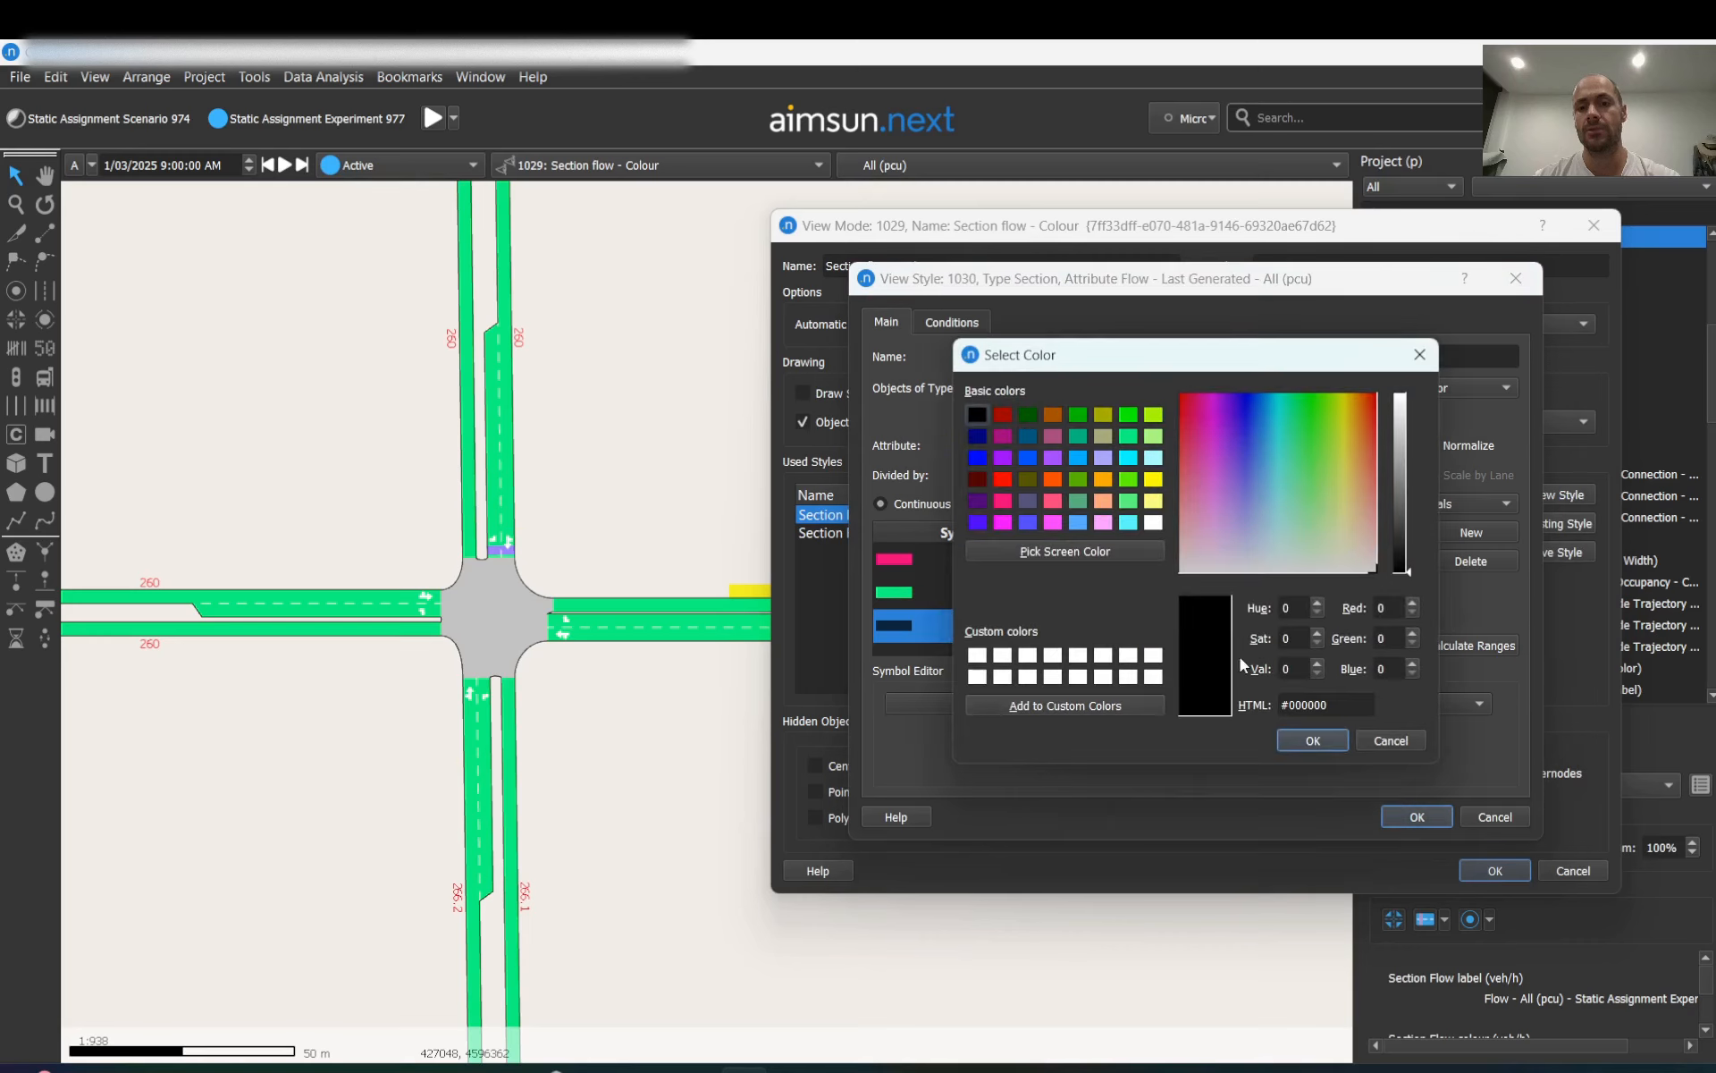
pyautogui.click(1103, 523)
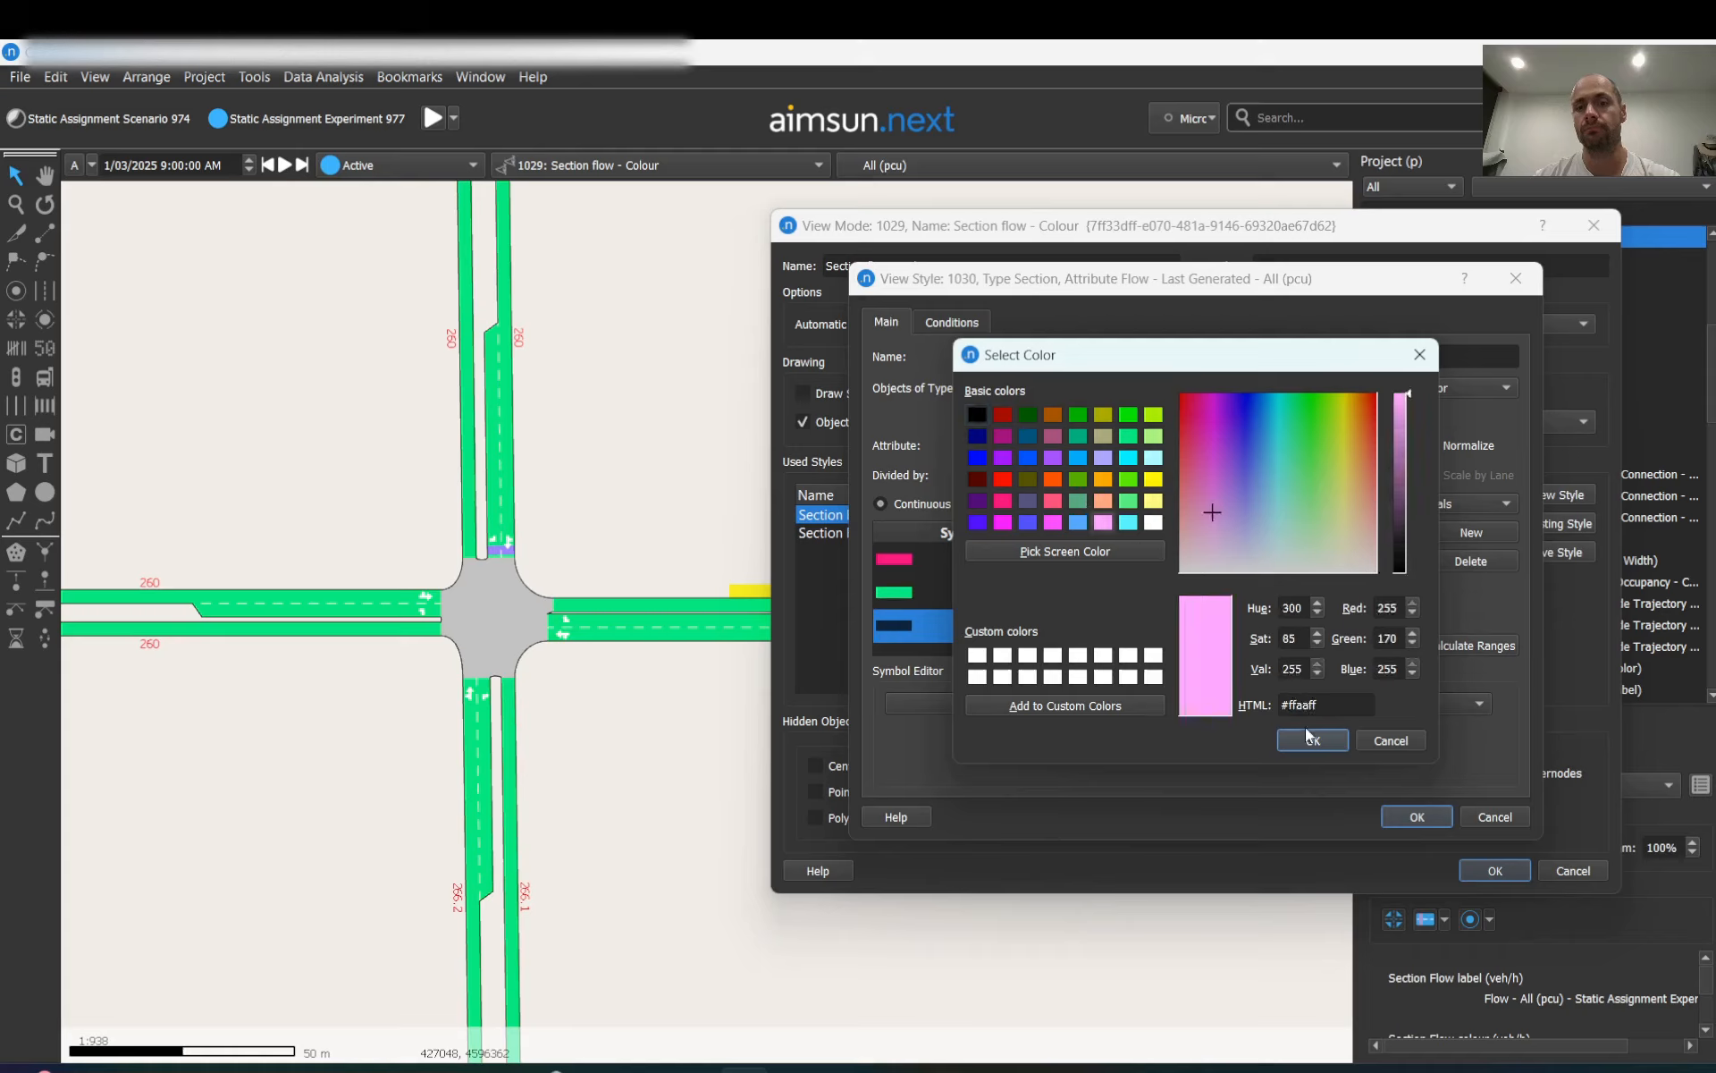
pyautogui.click(1307, 735)
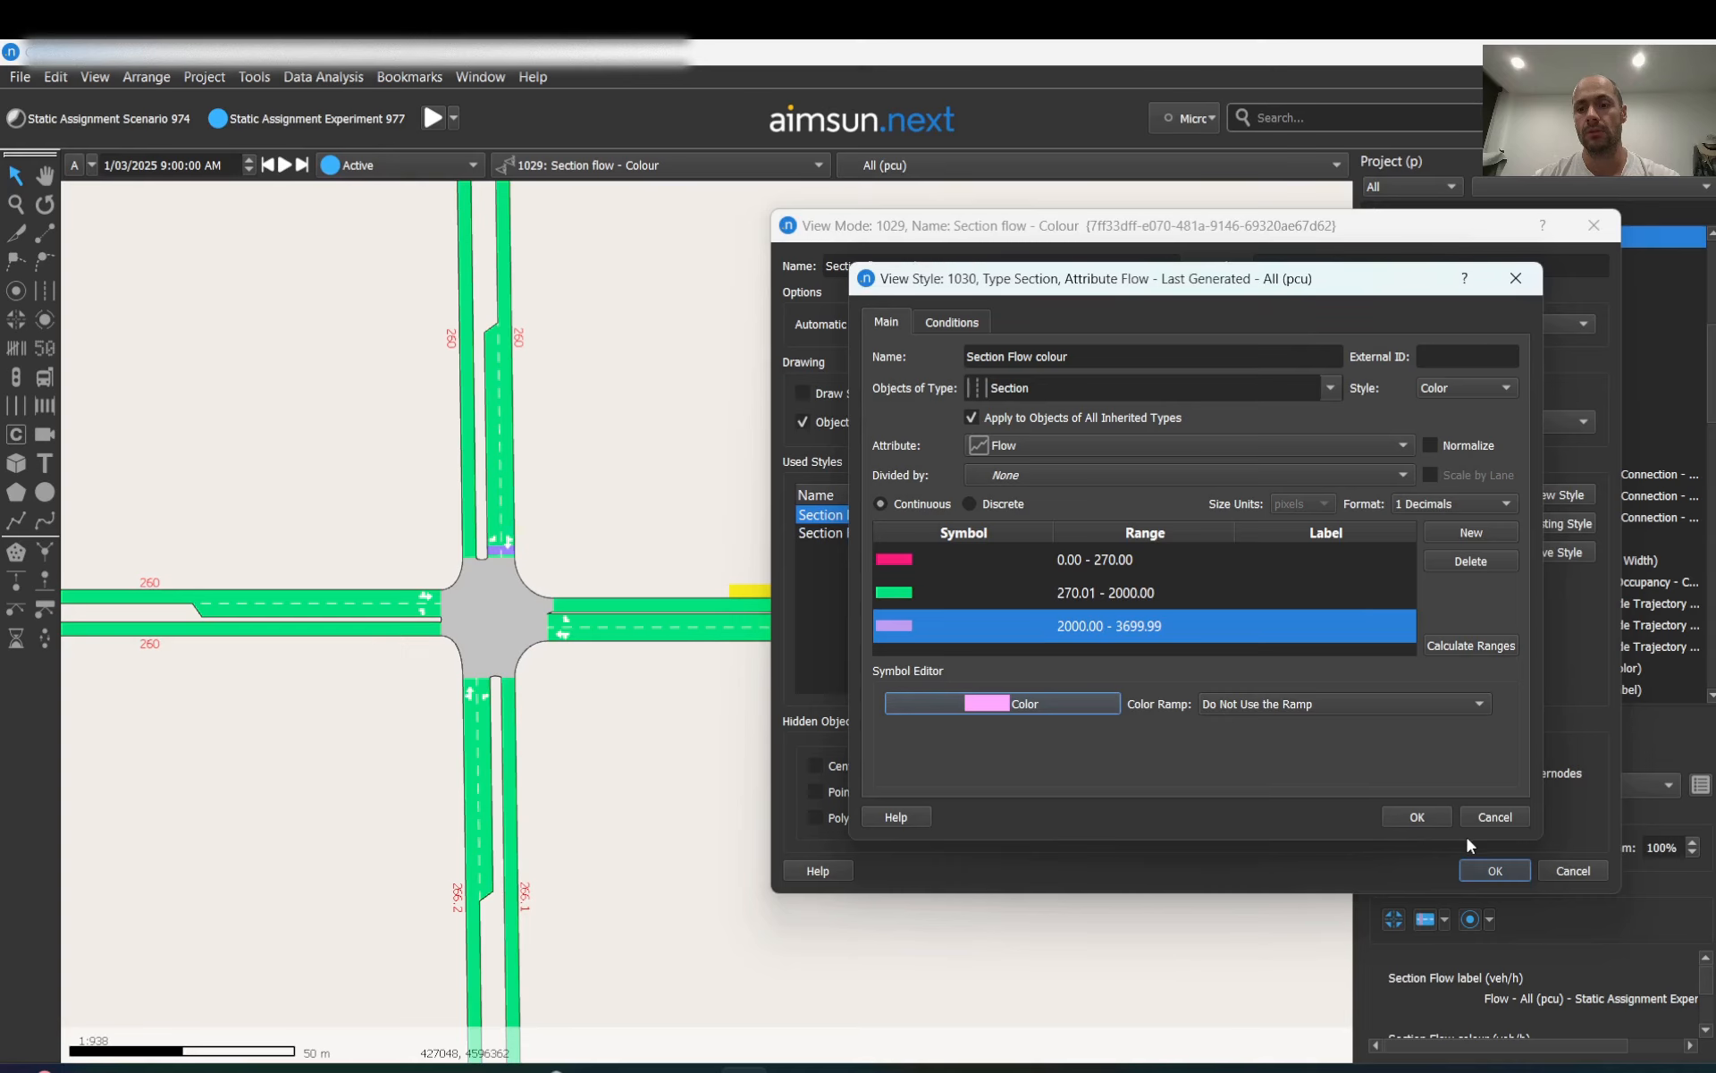
pyautogui.click(1418, 817)
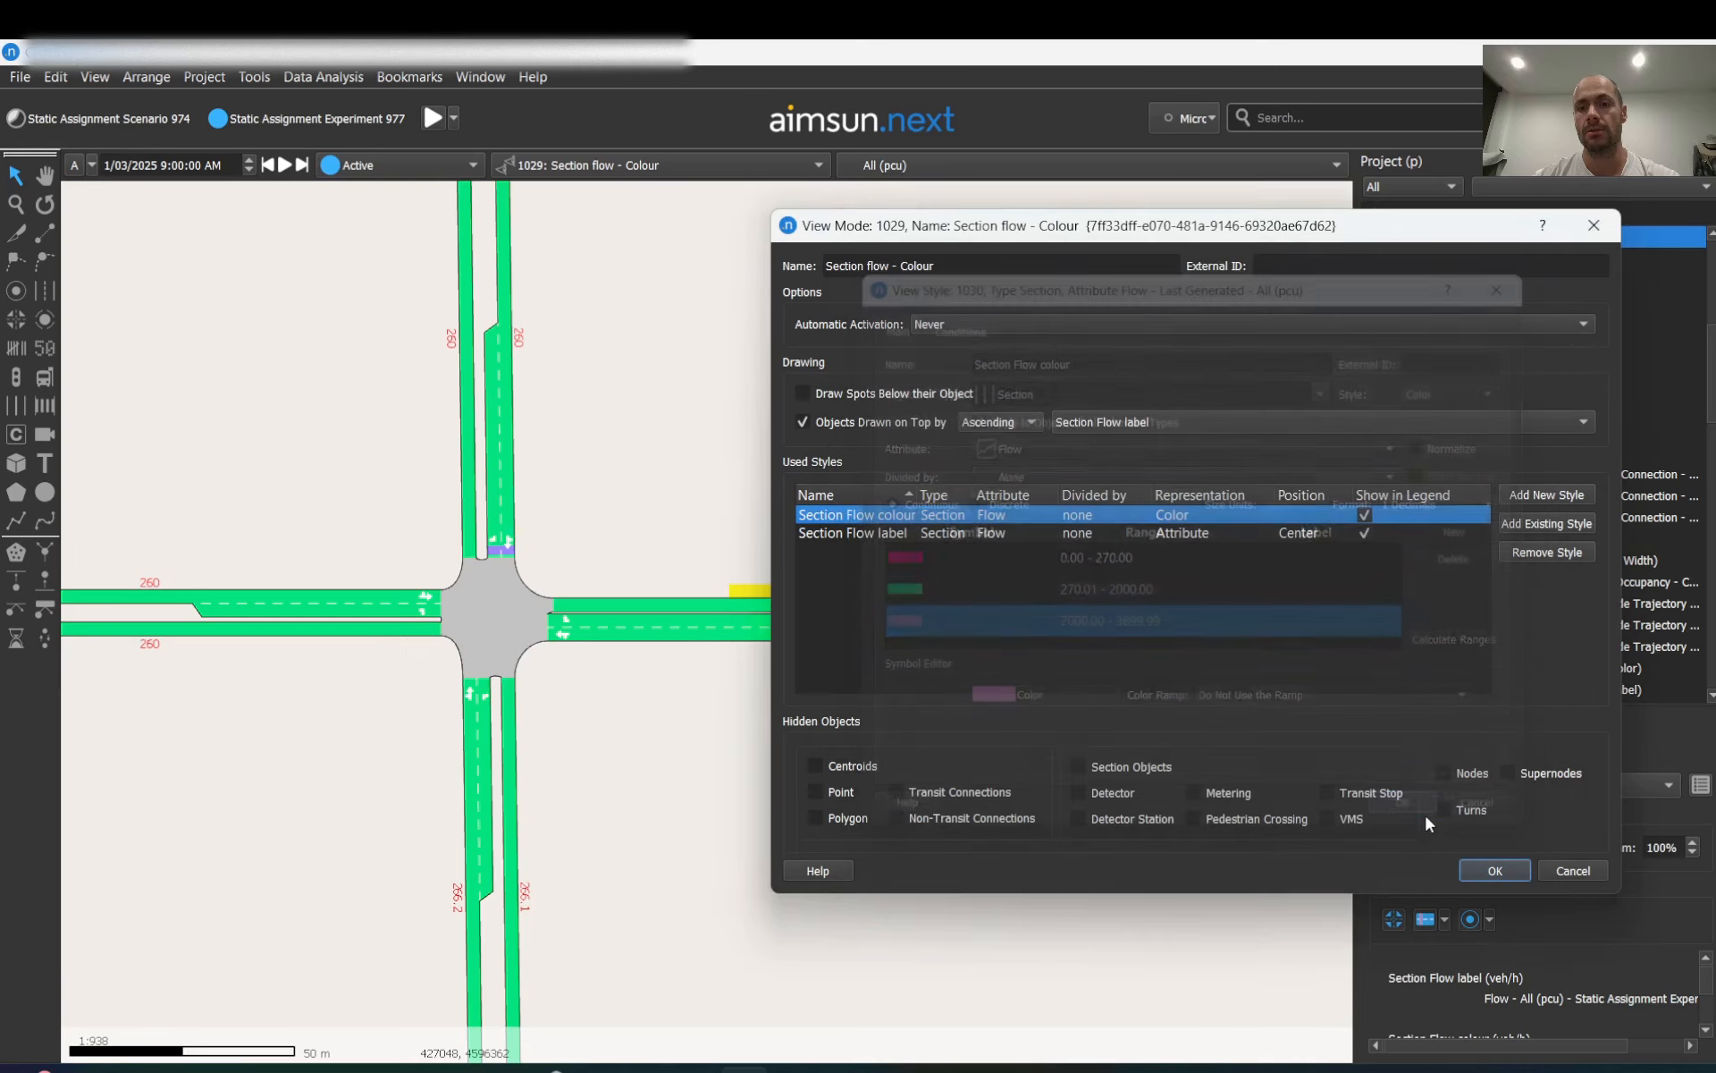
pyautogui.click(1486, 870)
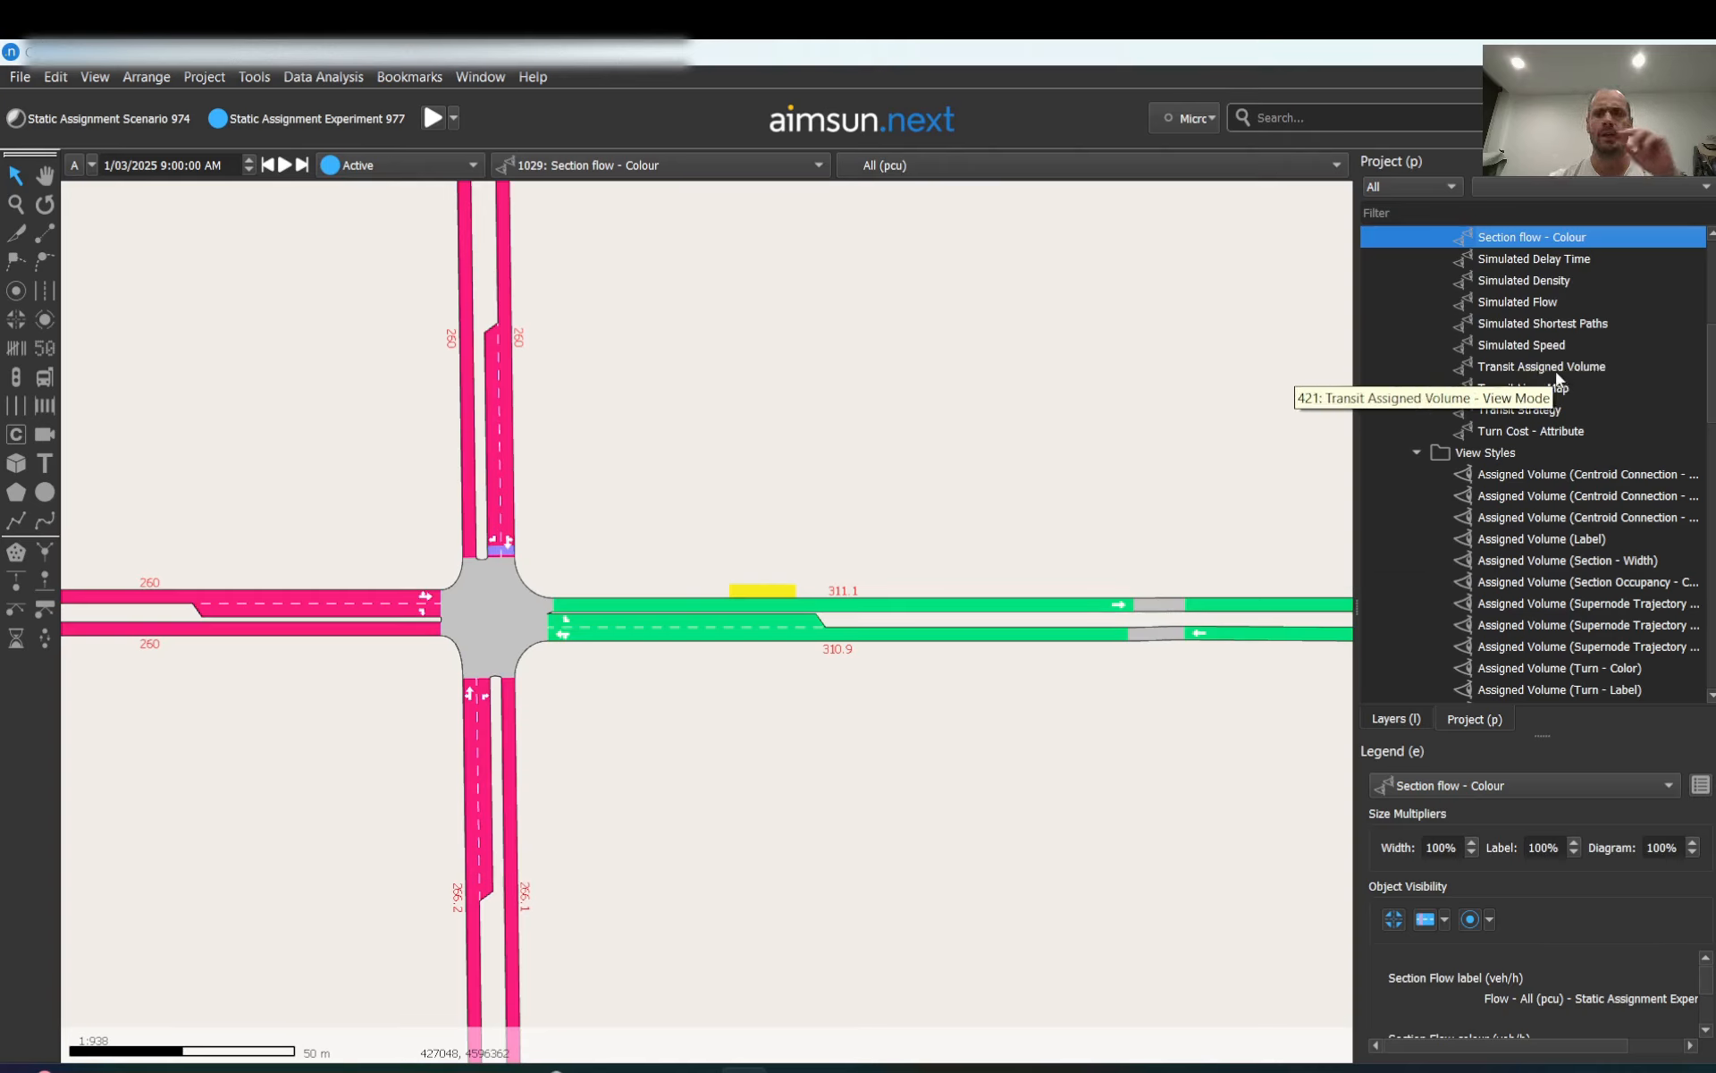
# - Reopen the Section flow - Colour view mode and remove the Section Flow label style from its used styles
pyautogui.scroll(1, 1515, 412)
pyautogui.scroll(4, 1515, 411)
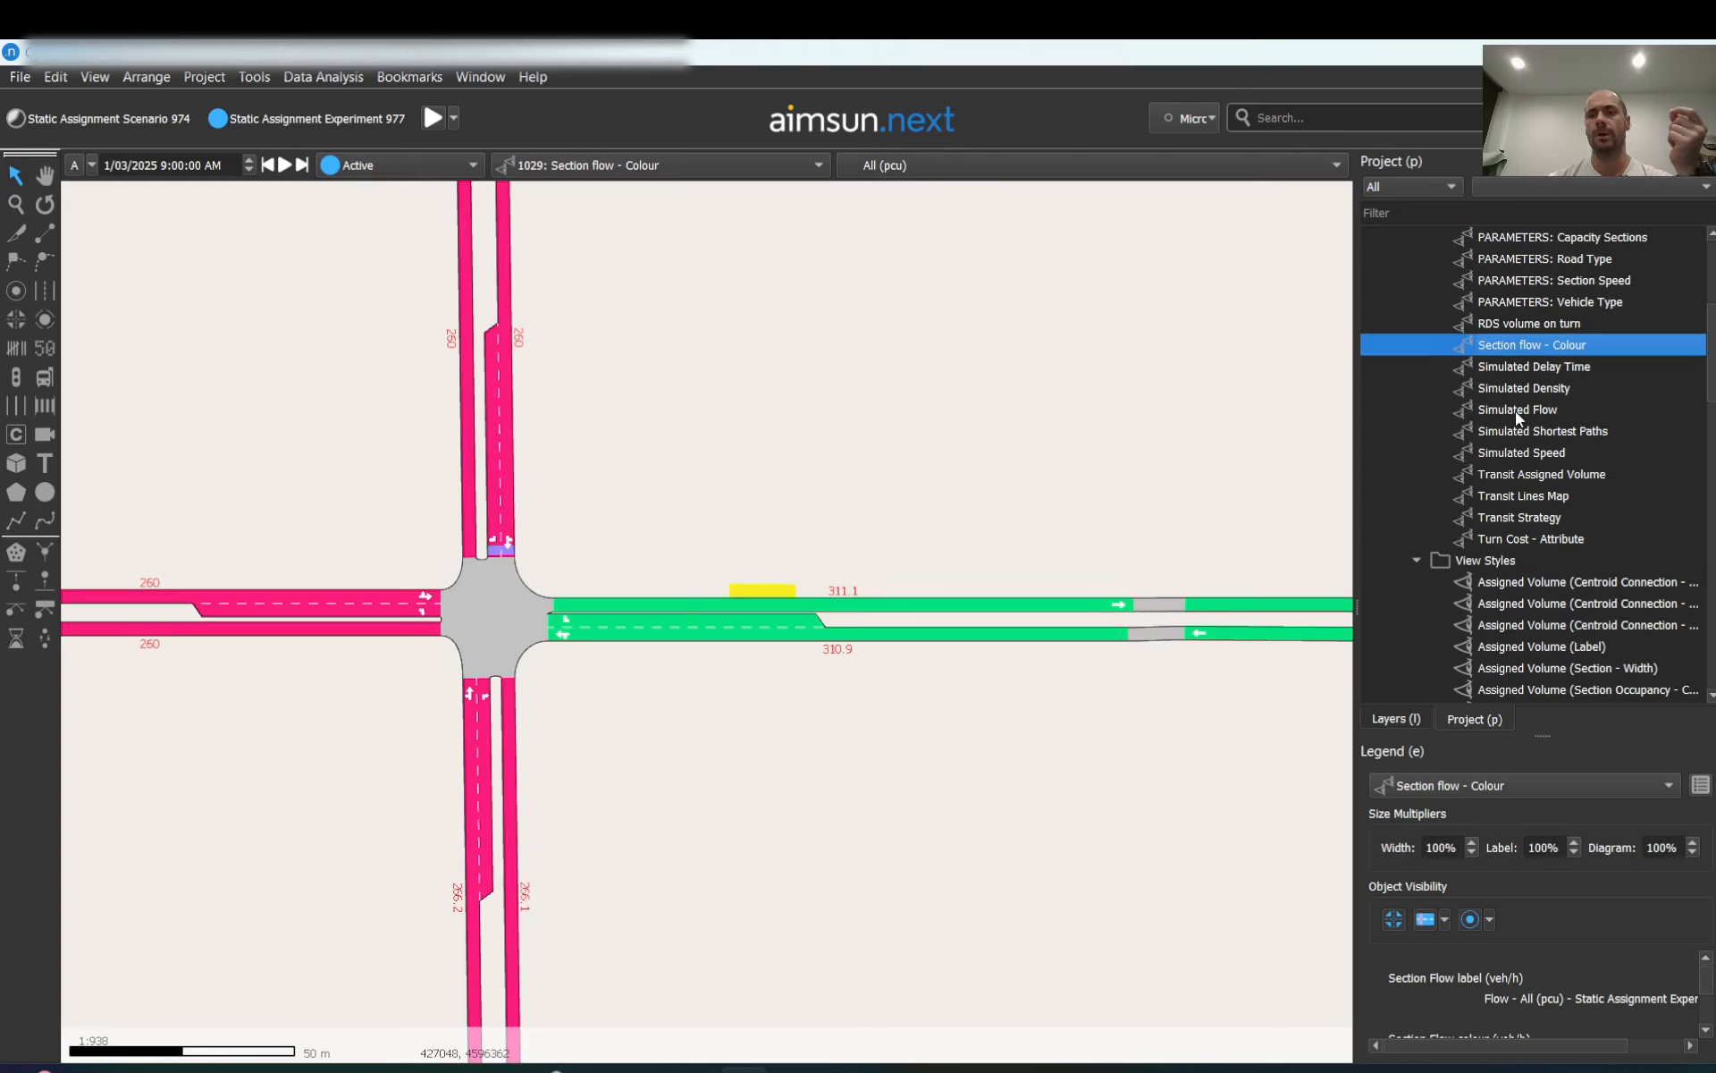
pyautogui.doubleClick(1511, 347)
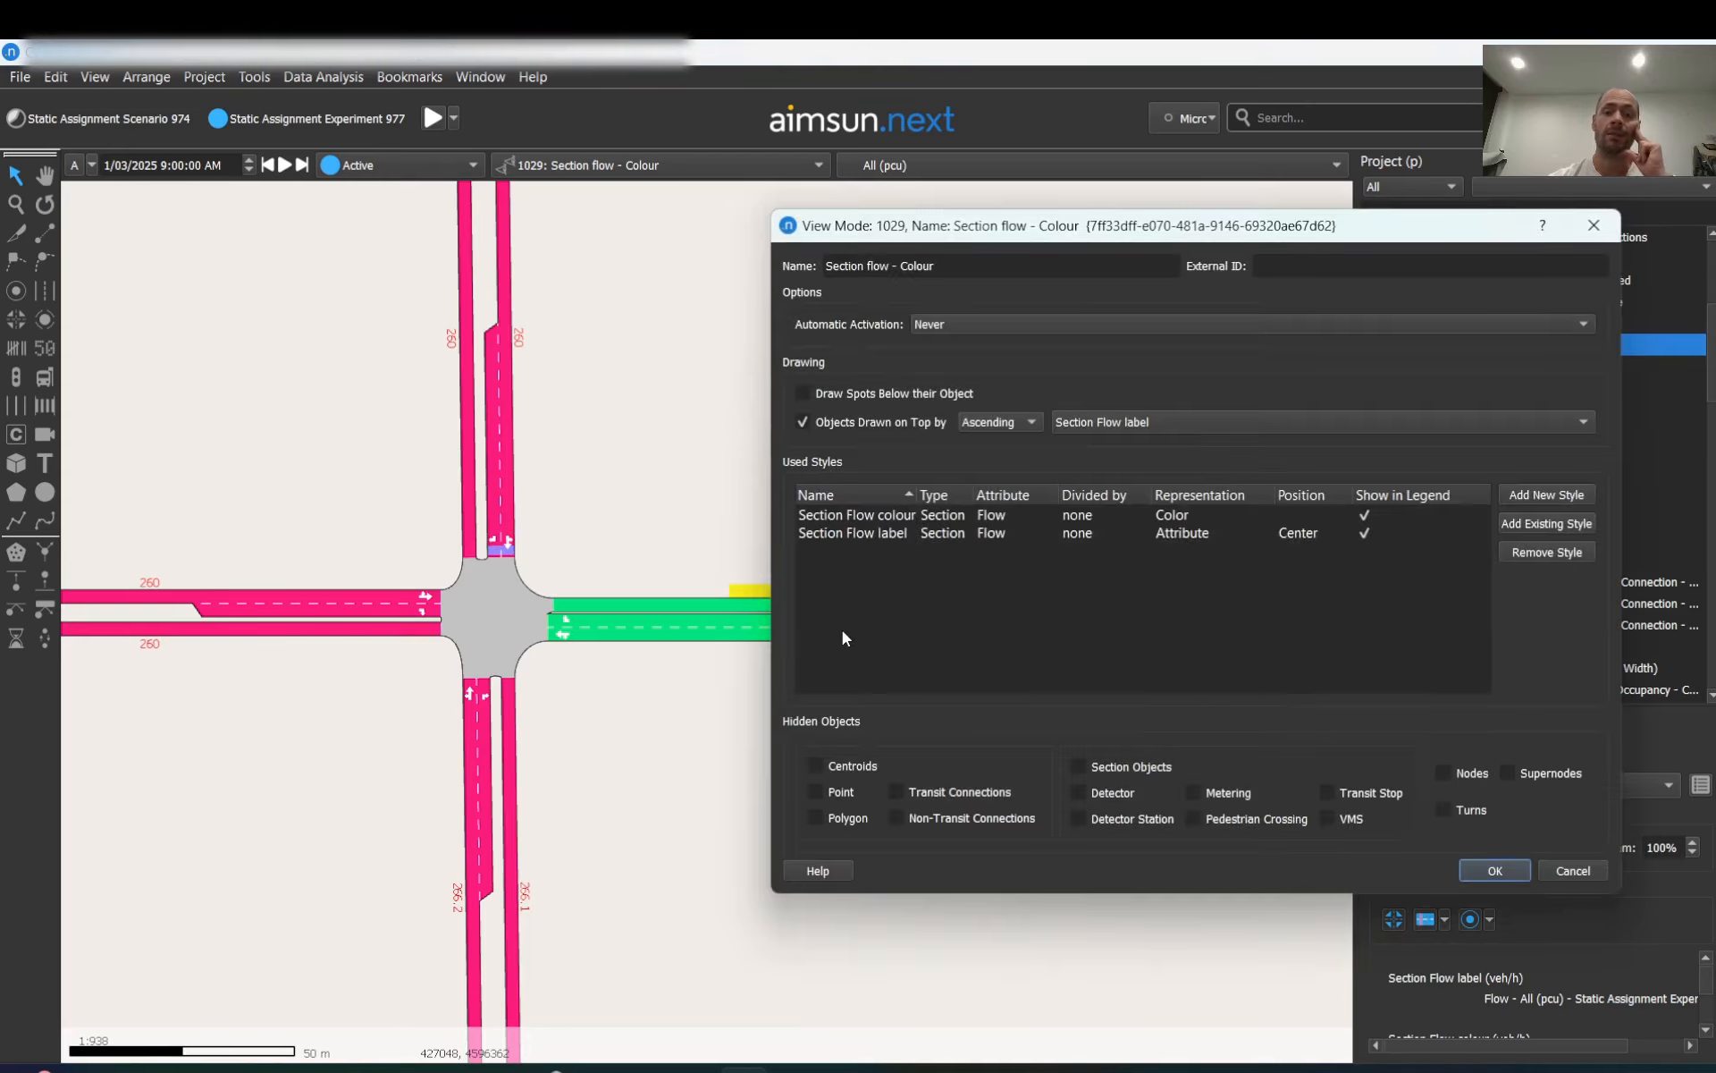
pyautogui.click(1402, 515)
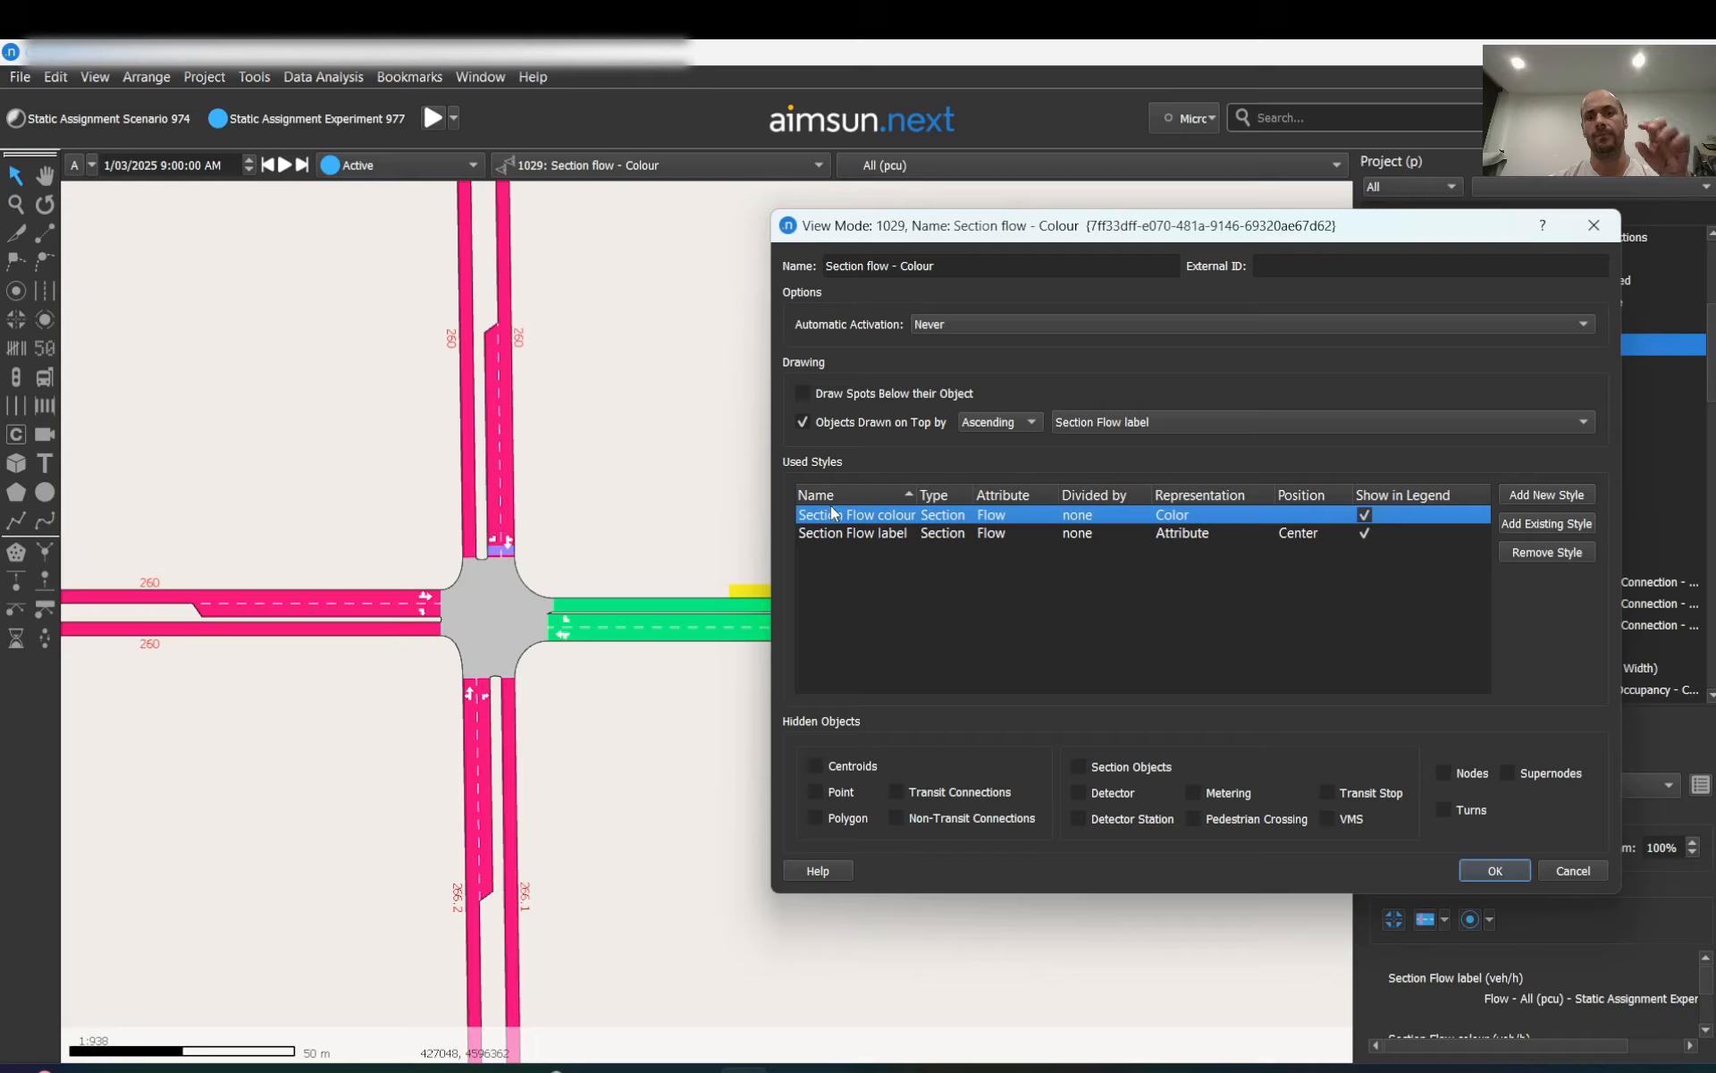
pyautogui.click(1191, 537)
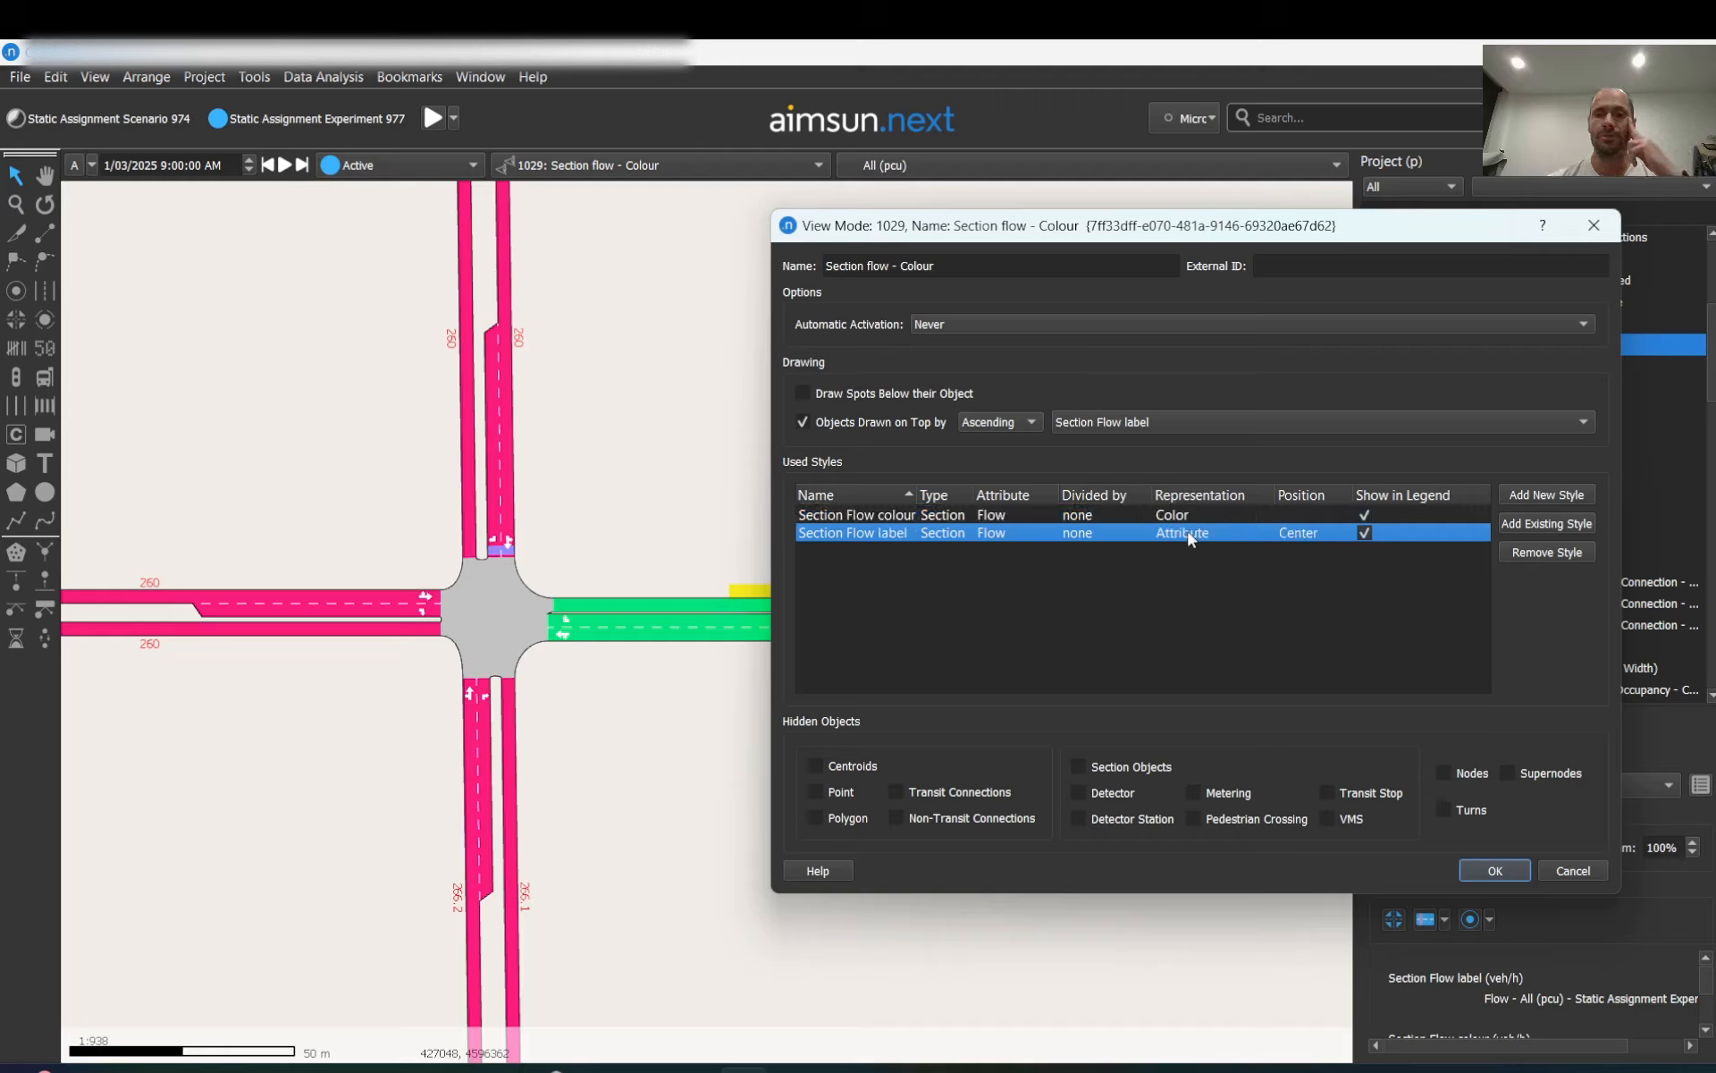
pyautogui.click(1545, 554)
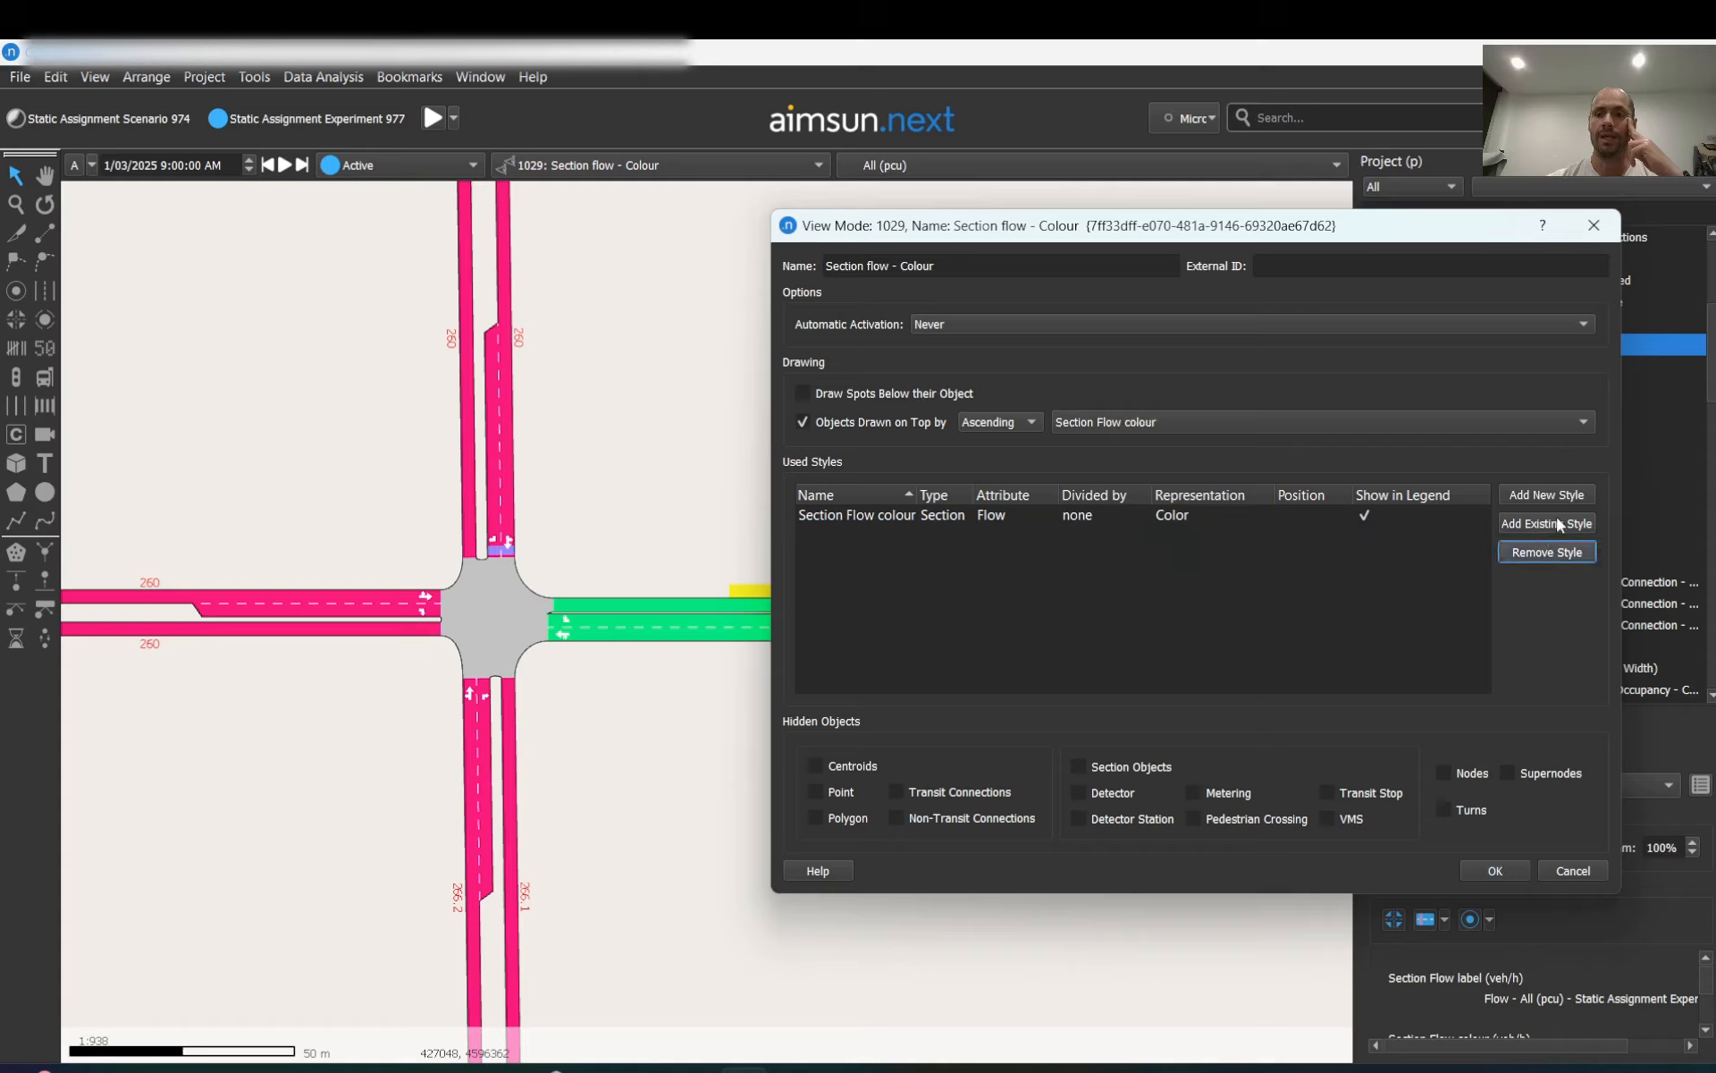
# - Add the existing Section Flow V/C label style to the view mode and apply the change
pyautogui.click(1558, 522)
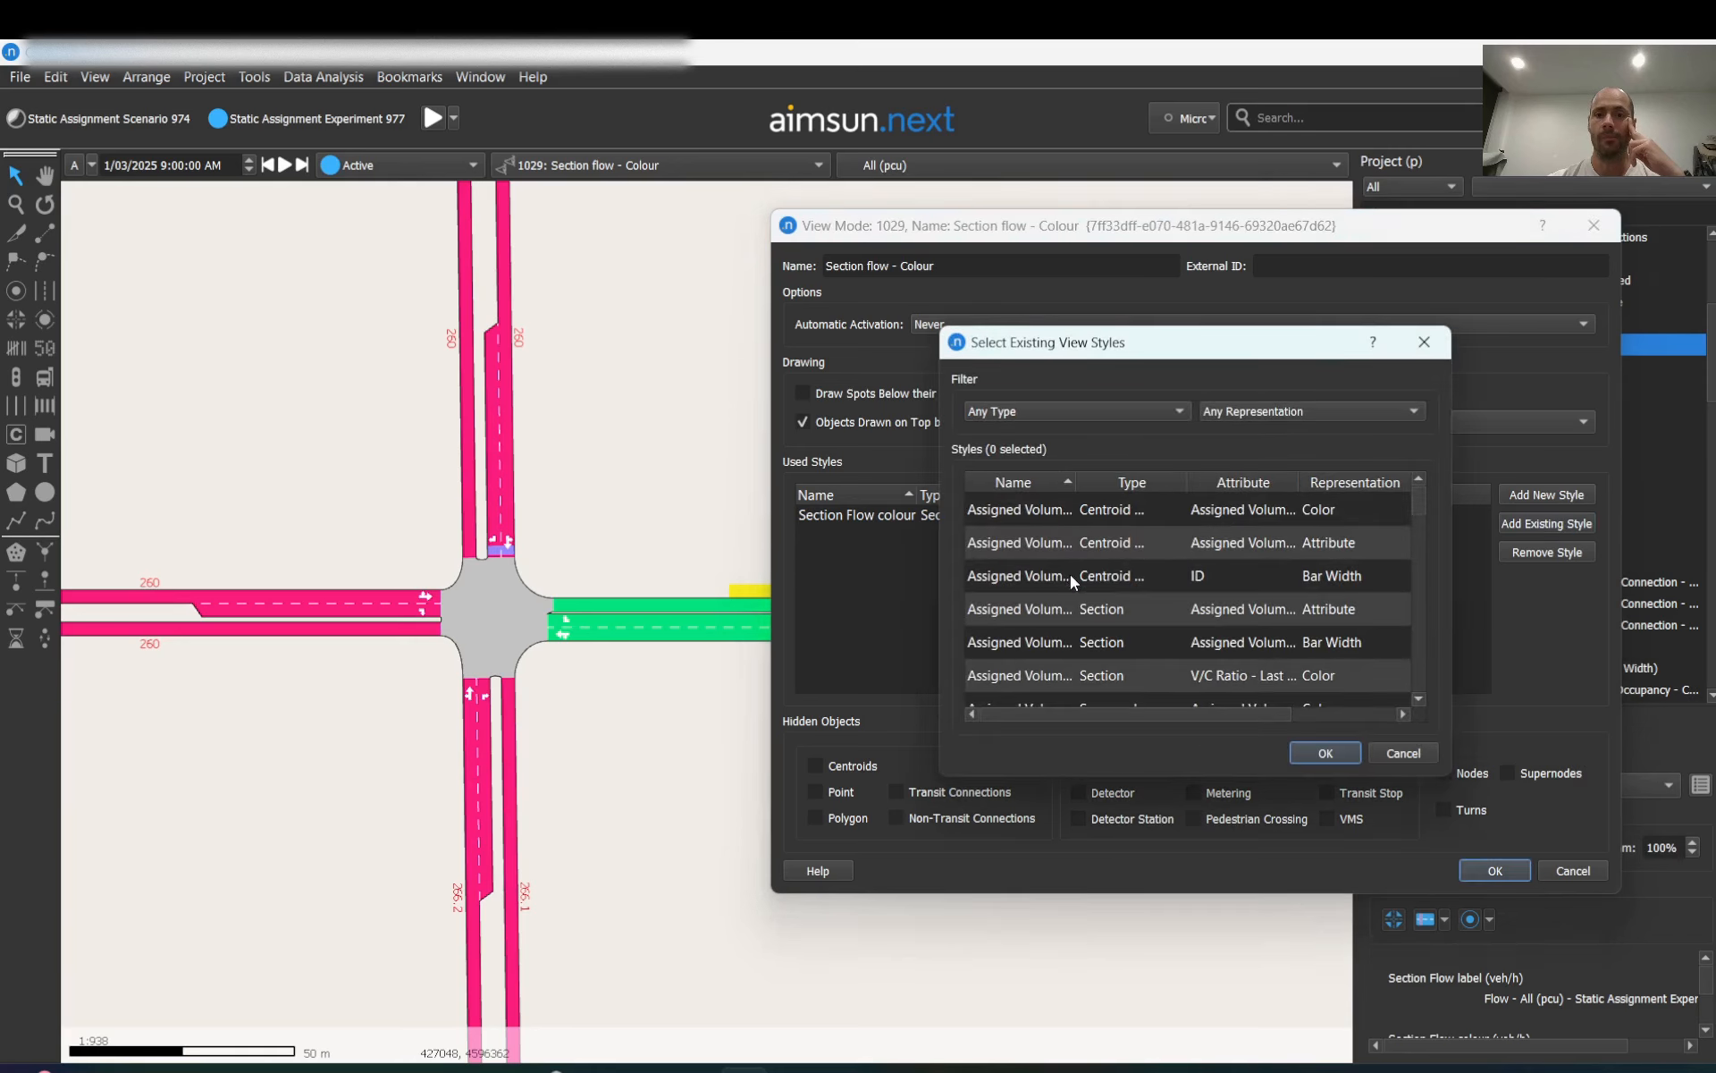
pyautogui.scroll(-3, 1070, 574)
pyautogui.moveTo(940, 704); pyautogui.dragTo(642, 703)
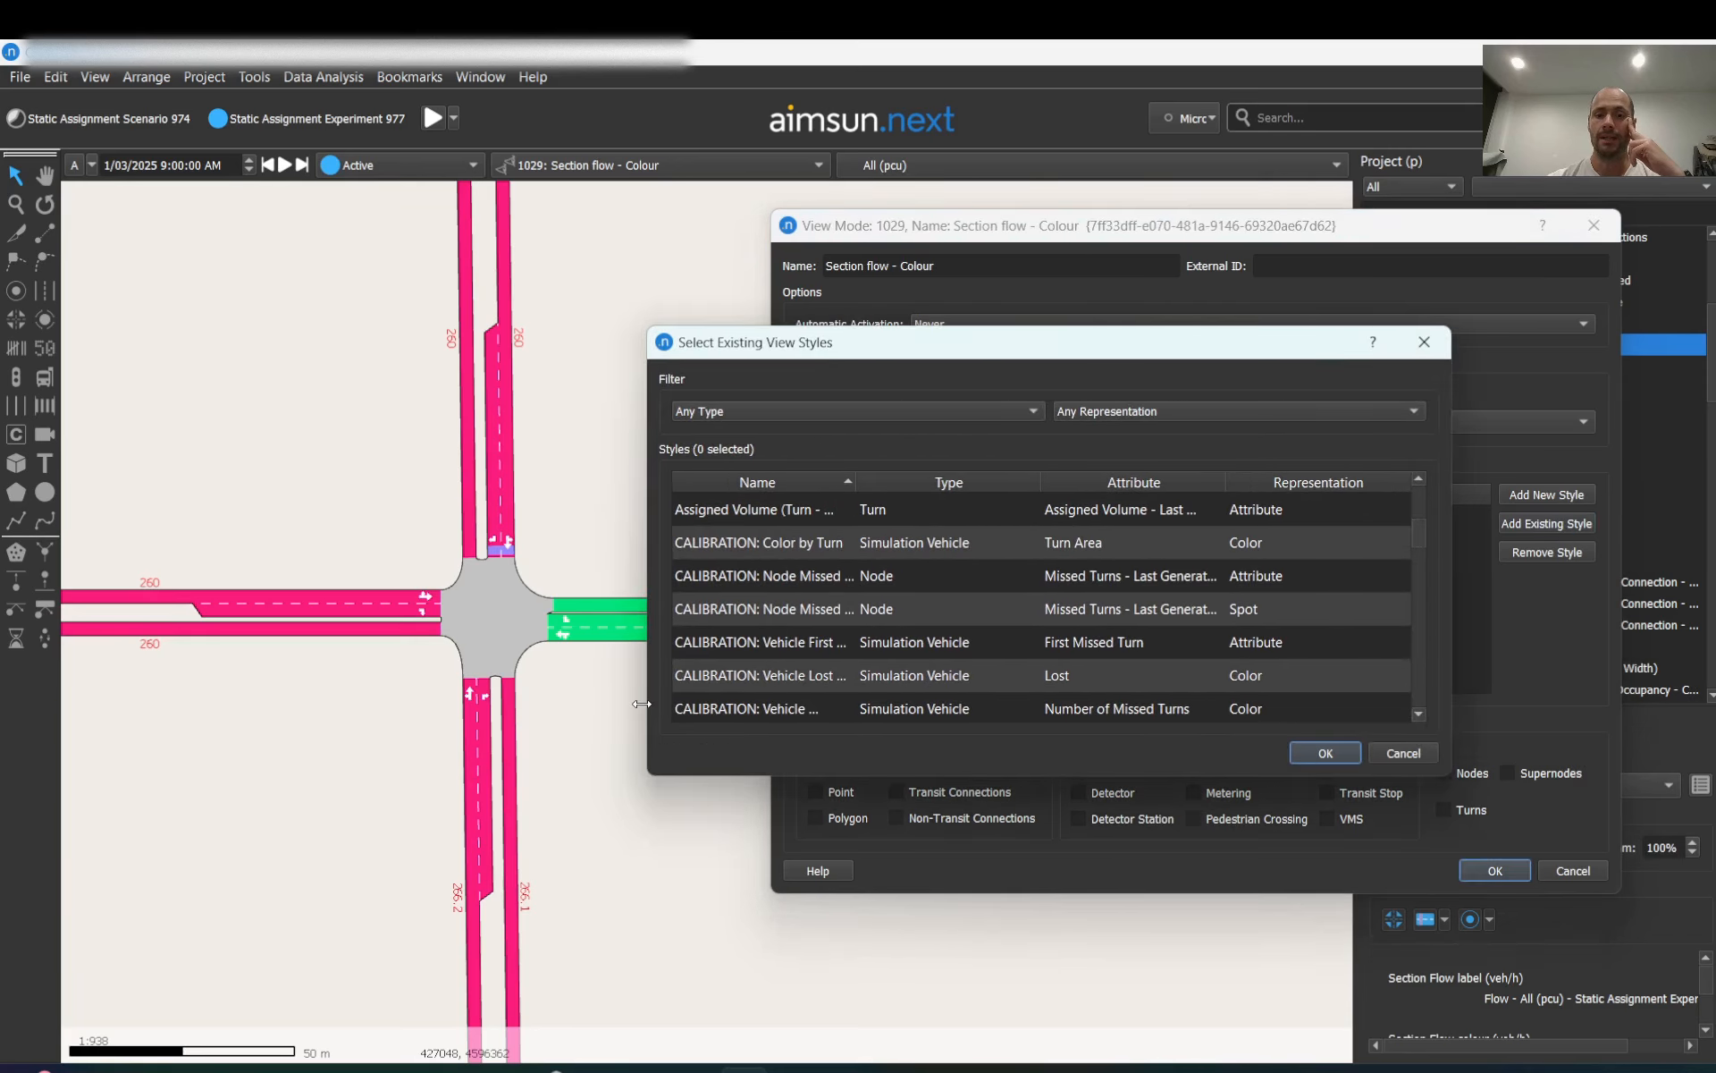
pyautogui.scroll(-10, 780, 611)
pyautogui.scroll(-3, 780, 611)
pyautogui.scroll(2, 779, 611)
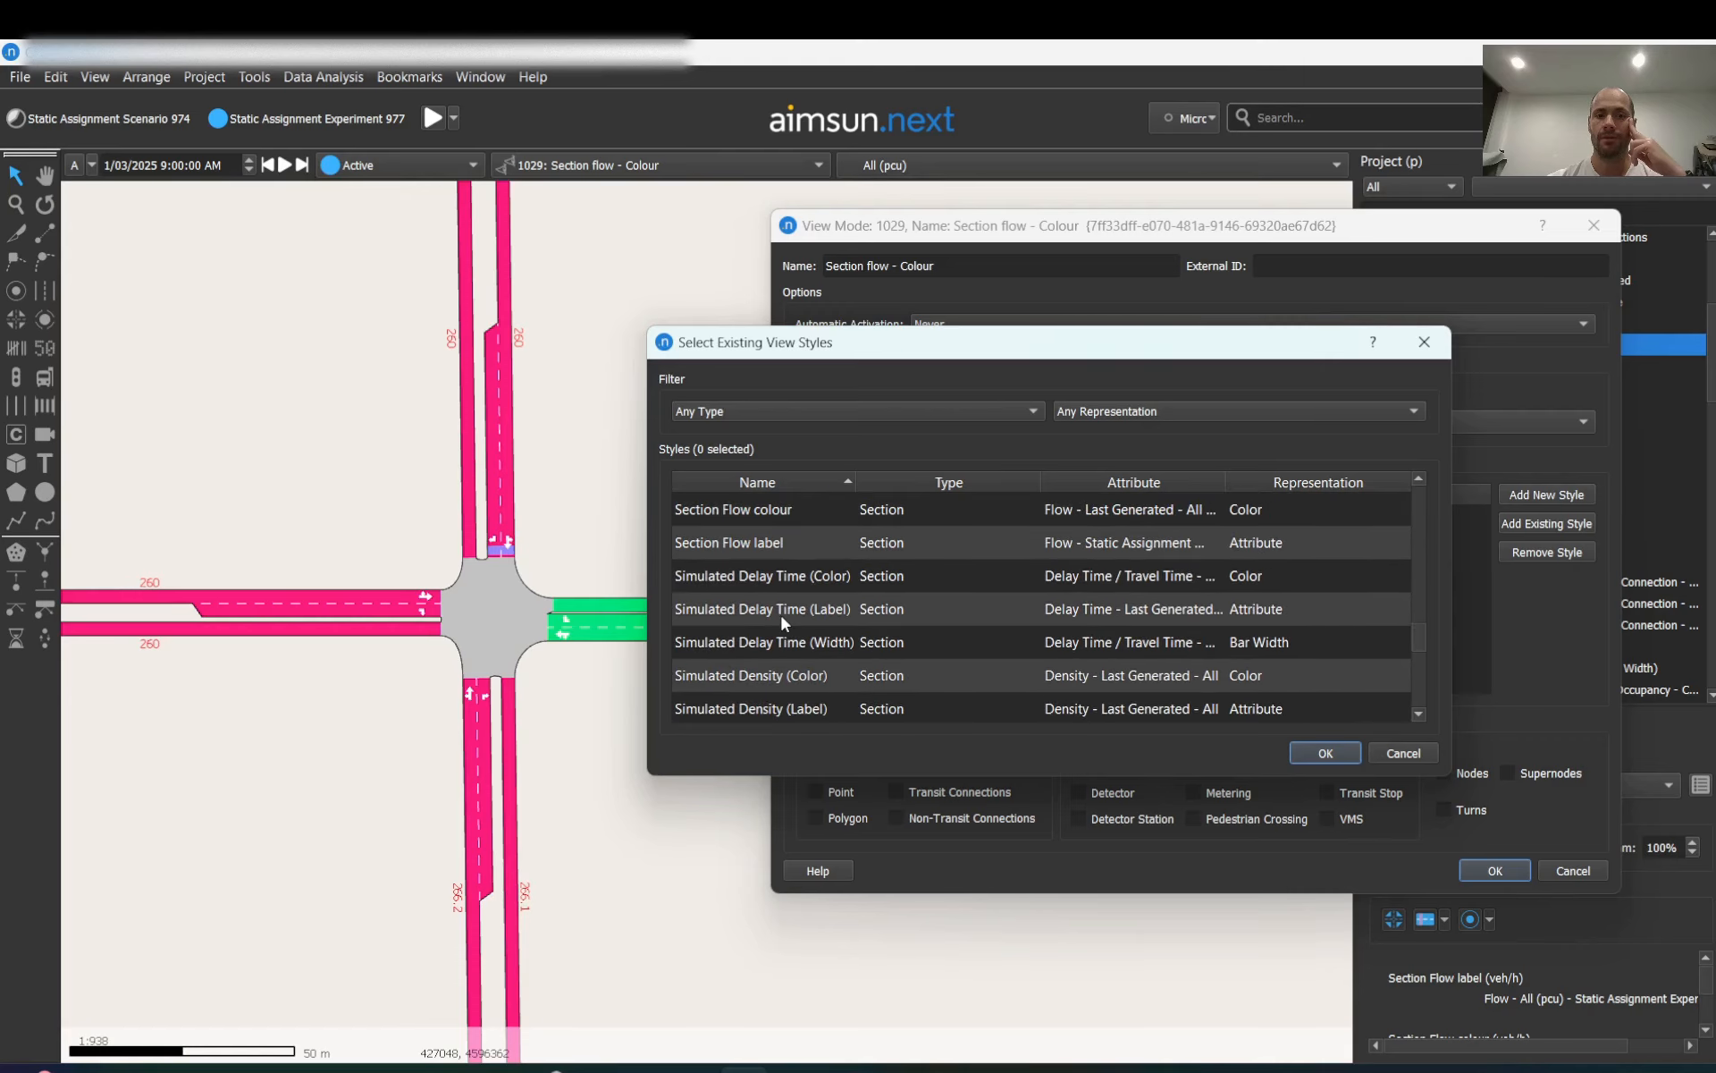
pyautogui.scroll(2, 781, 620)
pyautogui.click(741, 551)
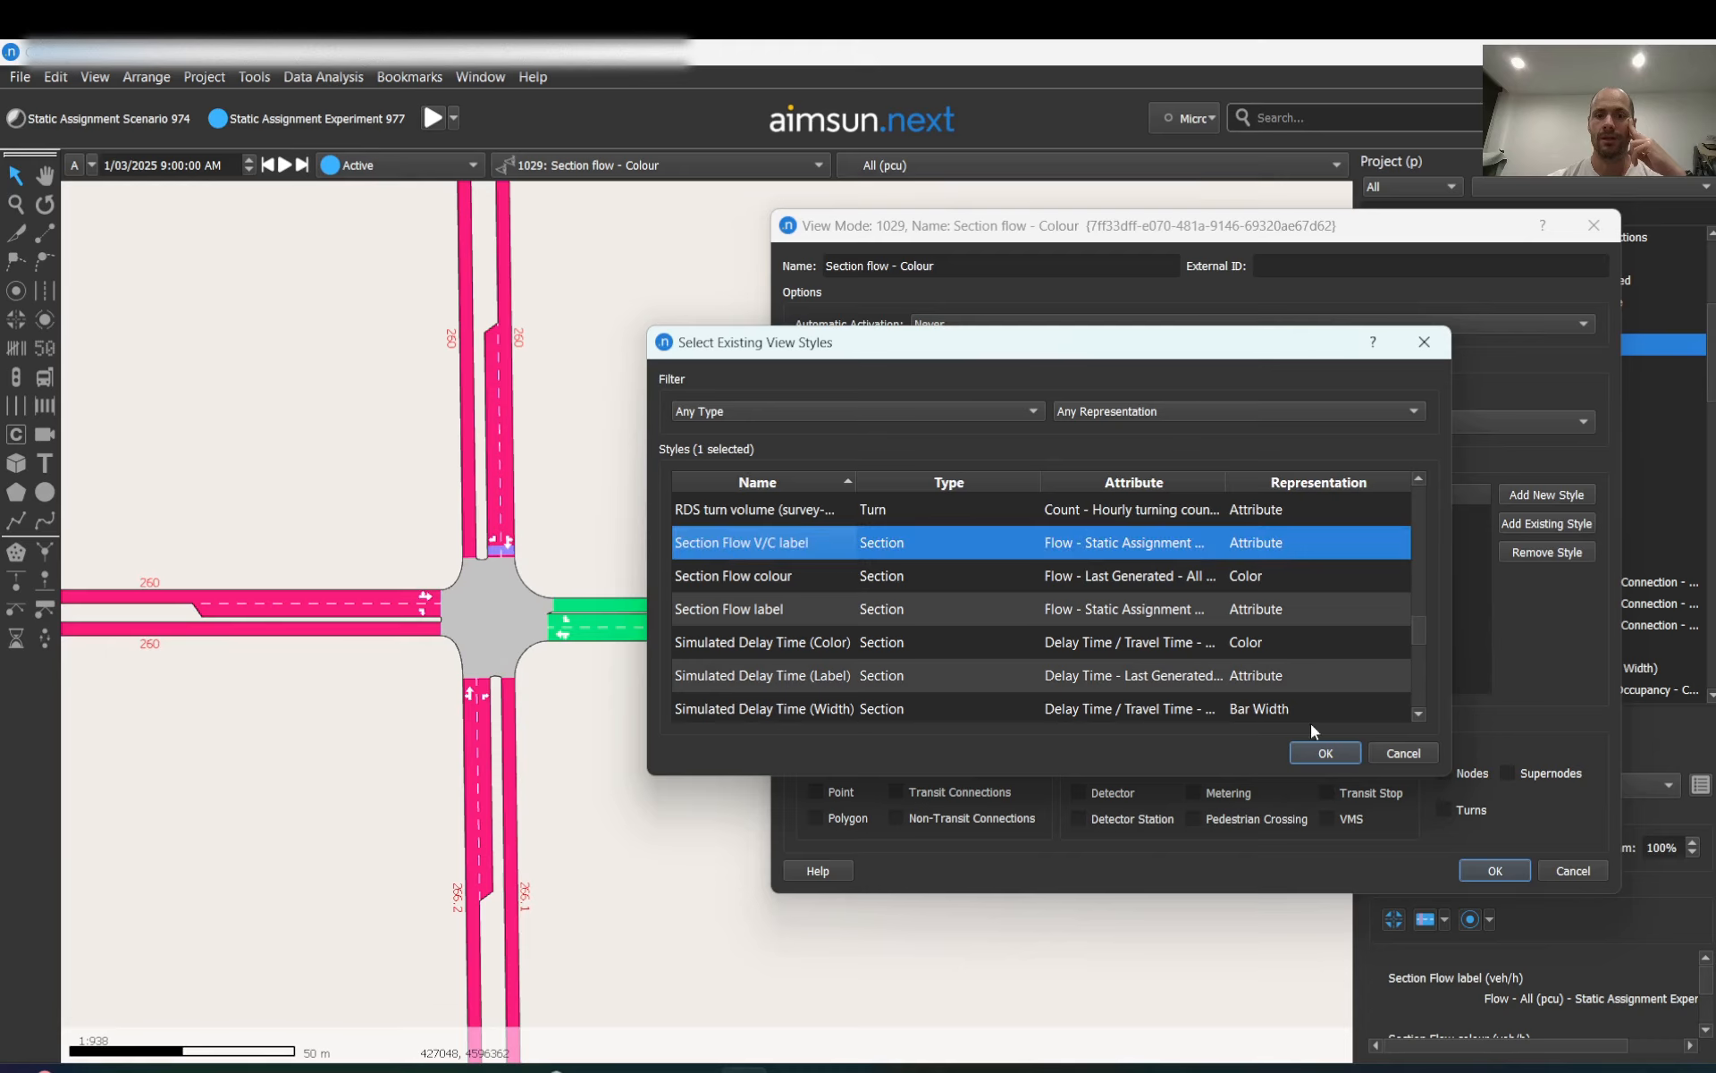
pyautogui.click(1325, 755)
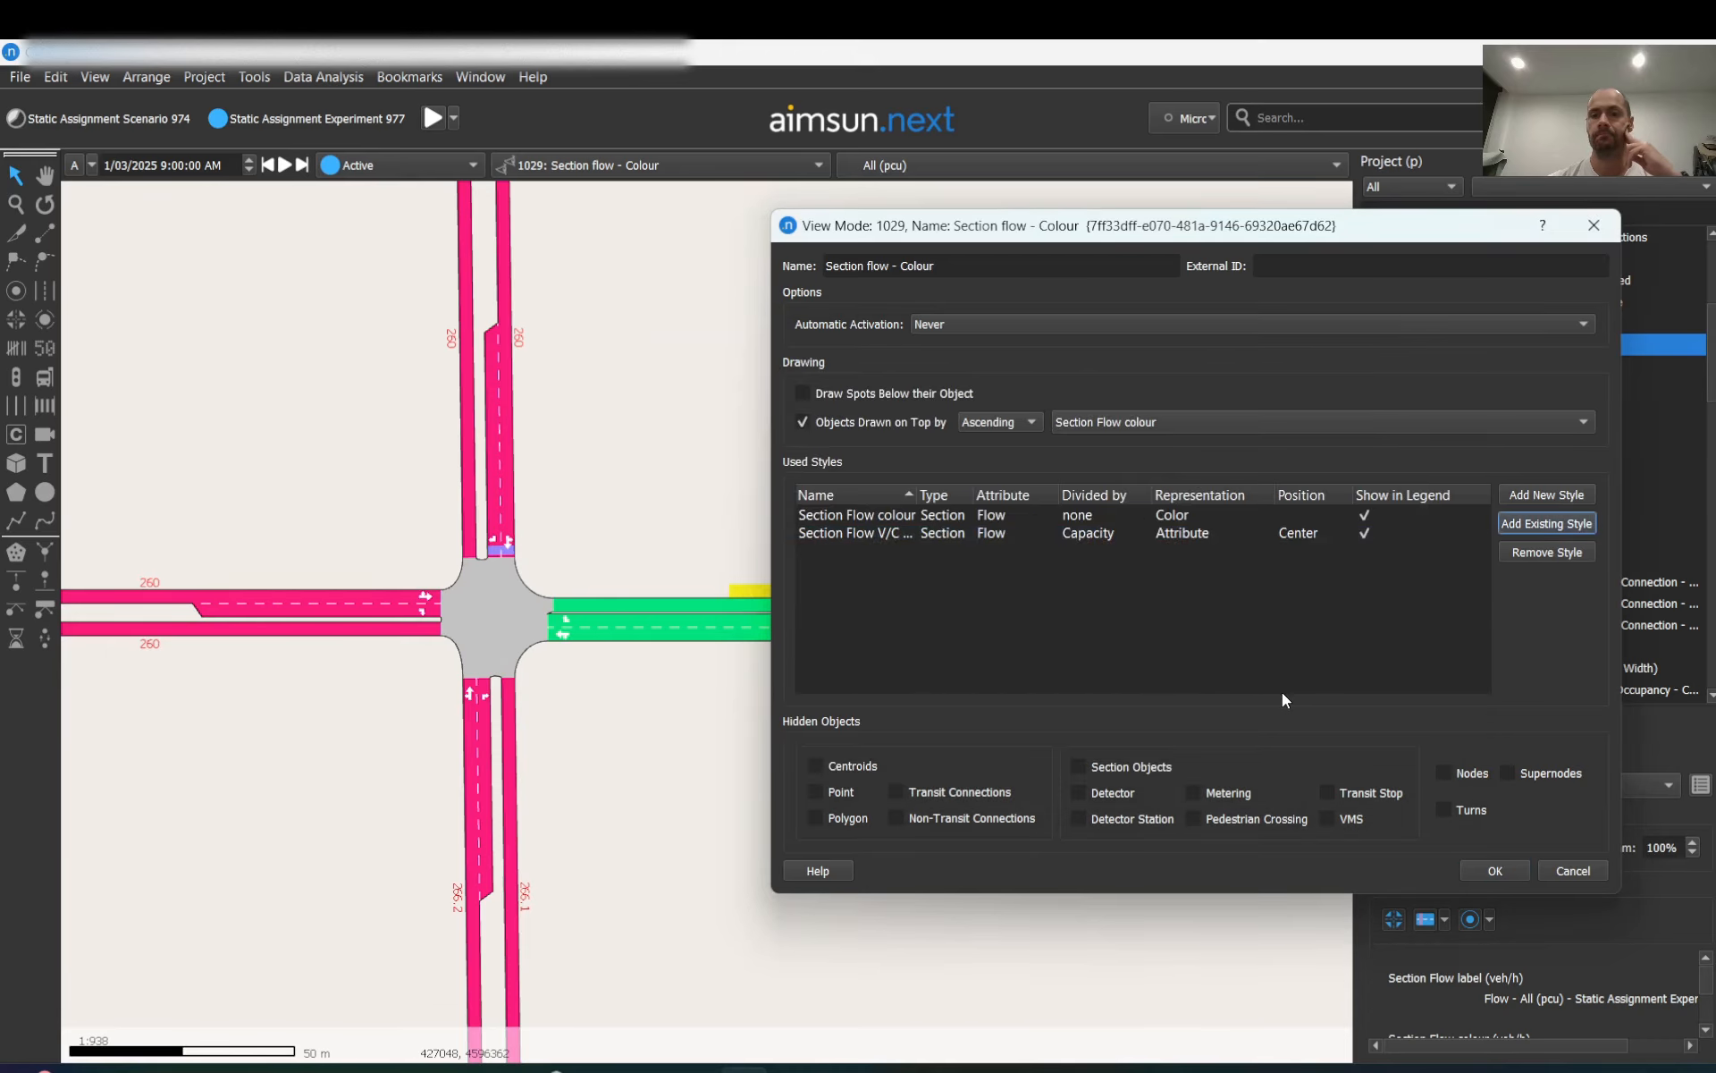
pyautogui.click(1490, 864)
pyautogui.click(1496, 871)
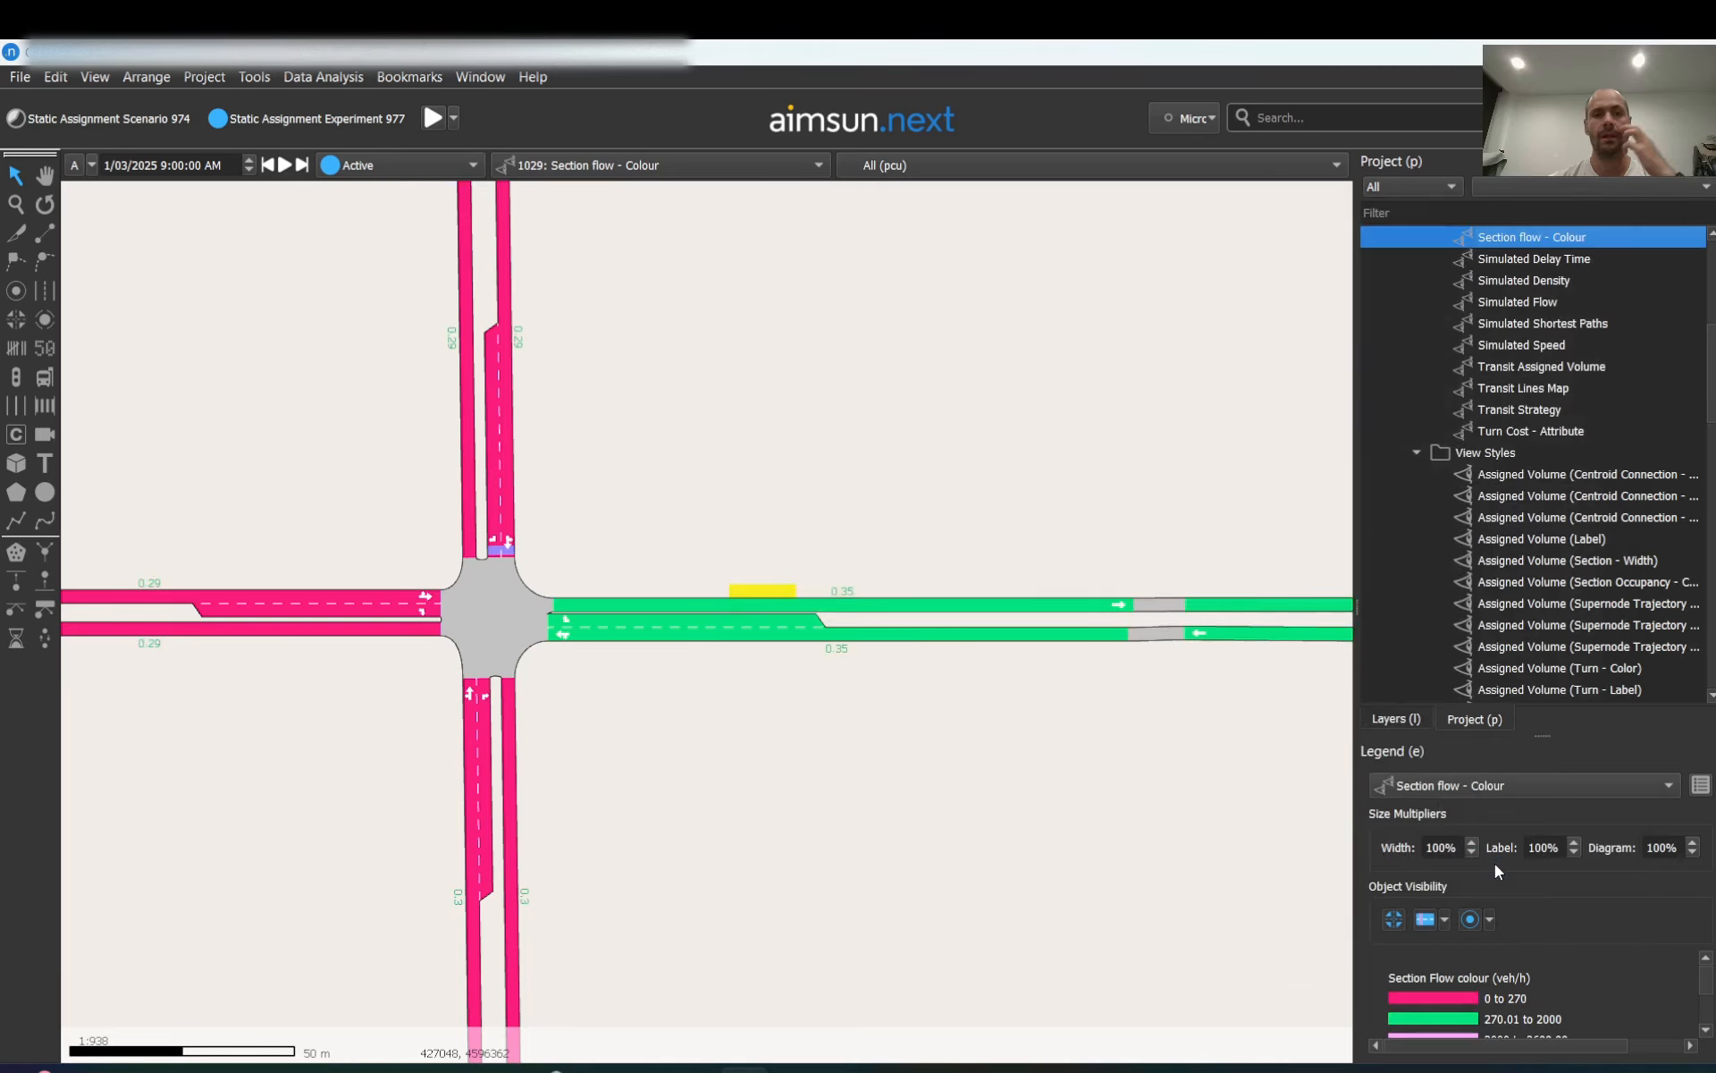
# - Open the view mode's Section Flow V/C label style and choose Flow as its attribute, divided by Capacity
pyautogui.doubleClick(1529, 238)
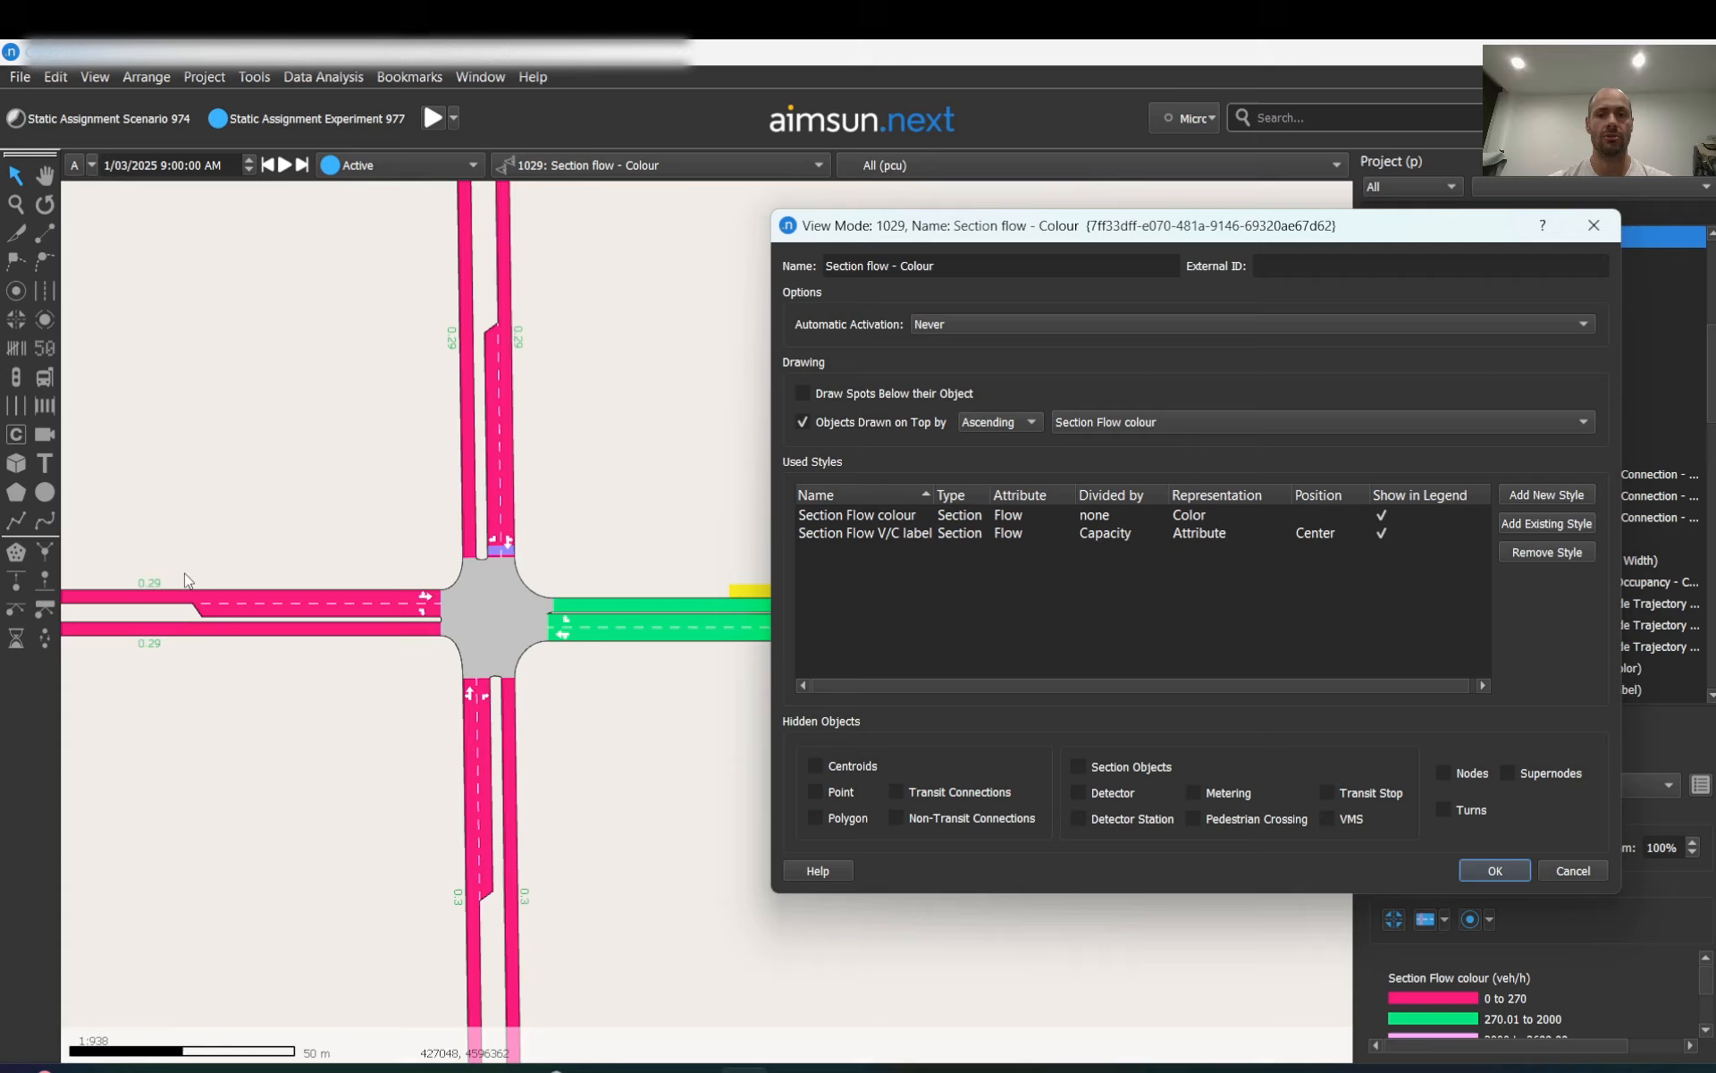
pyautogui.click(878, 519)
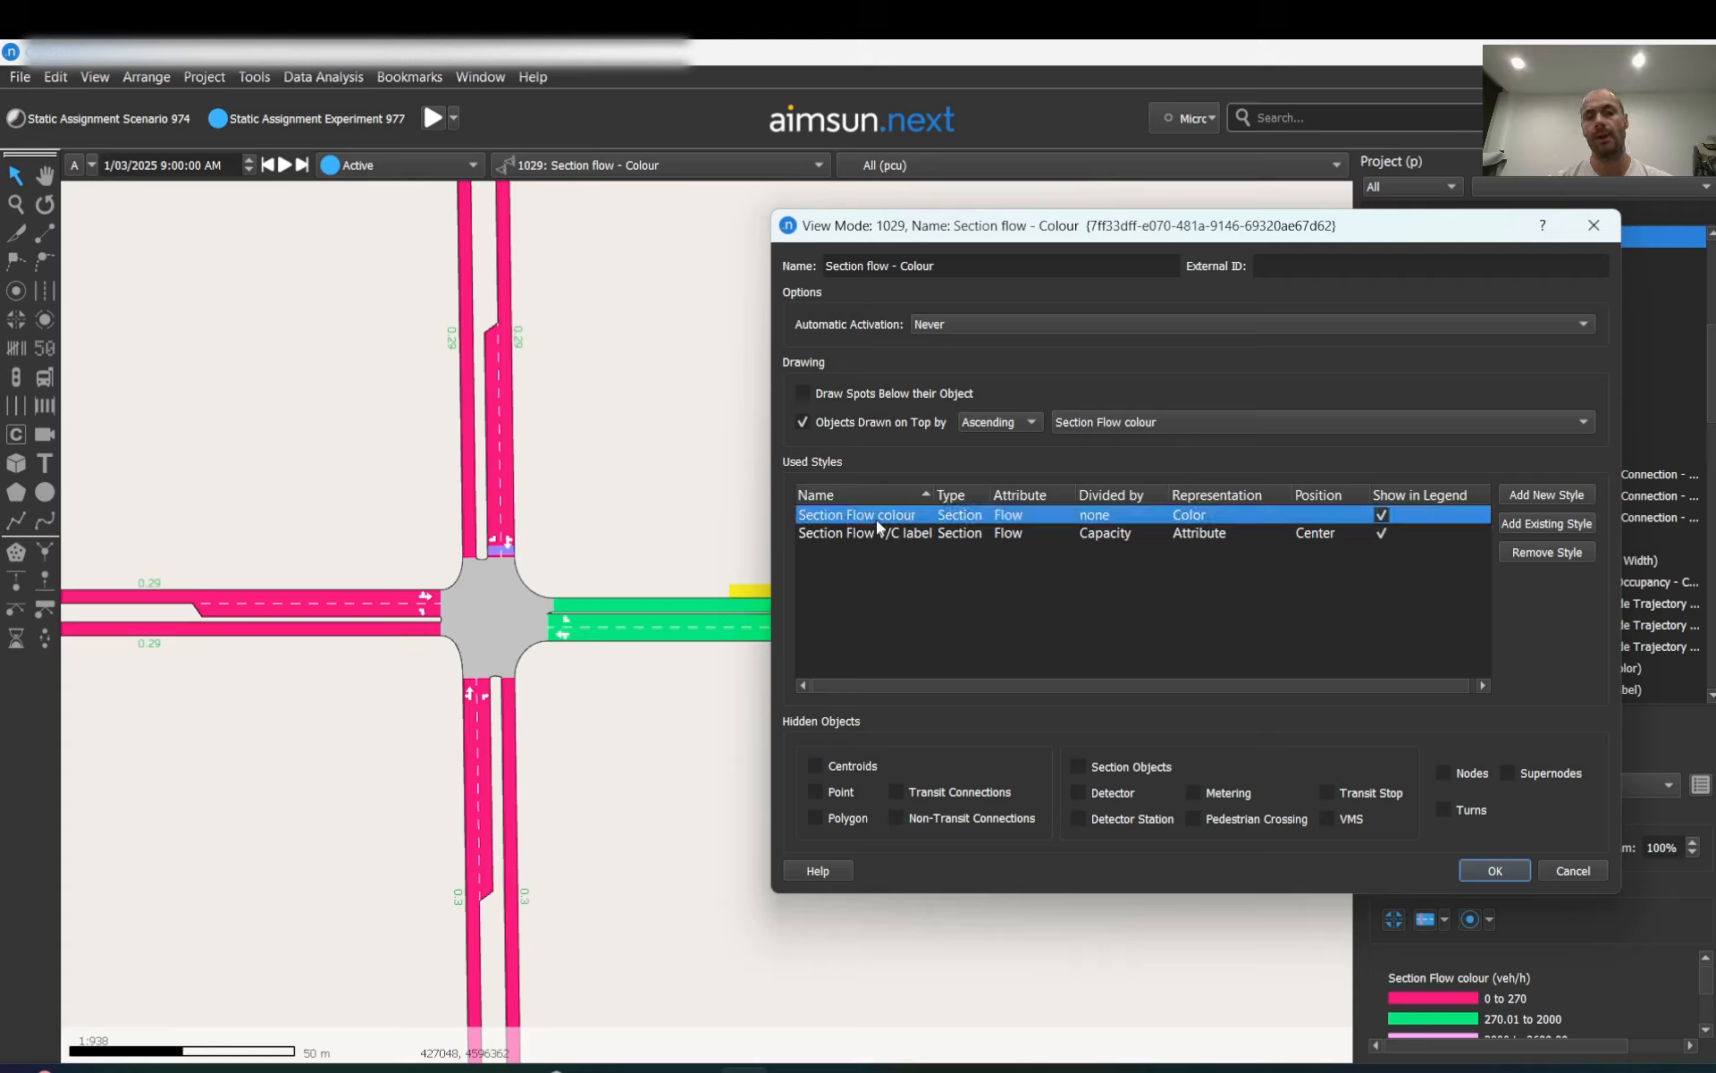
pyautogui.click(886, 533)
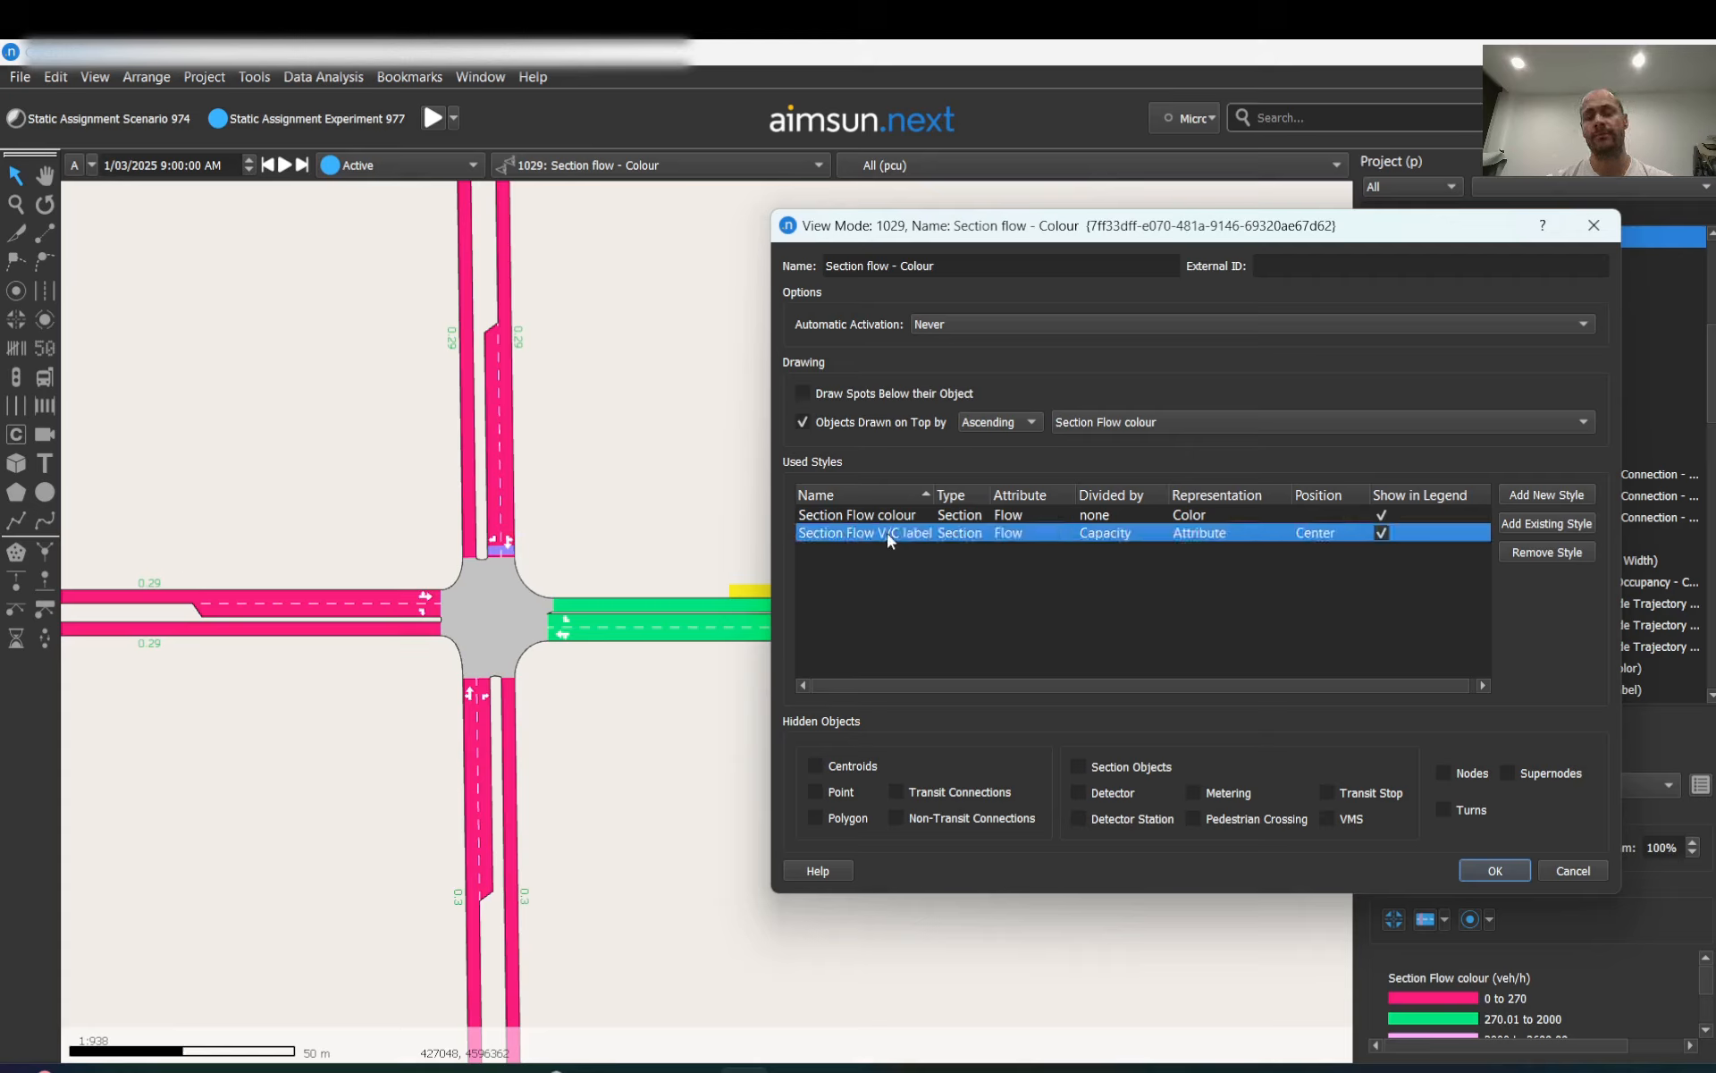
pyautogui.doubleClick(840, 539)
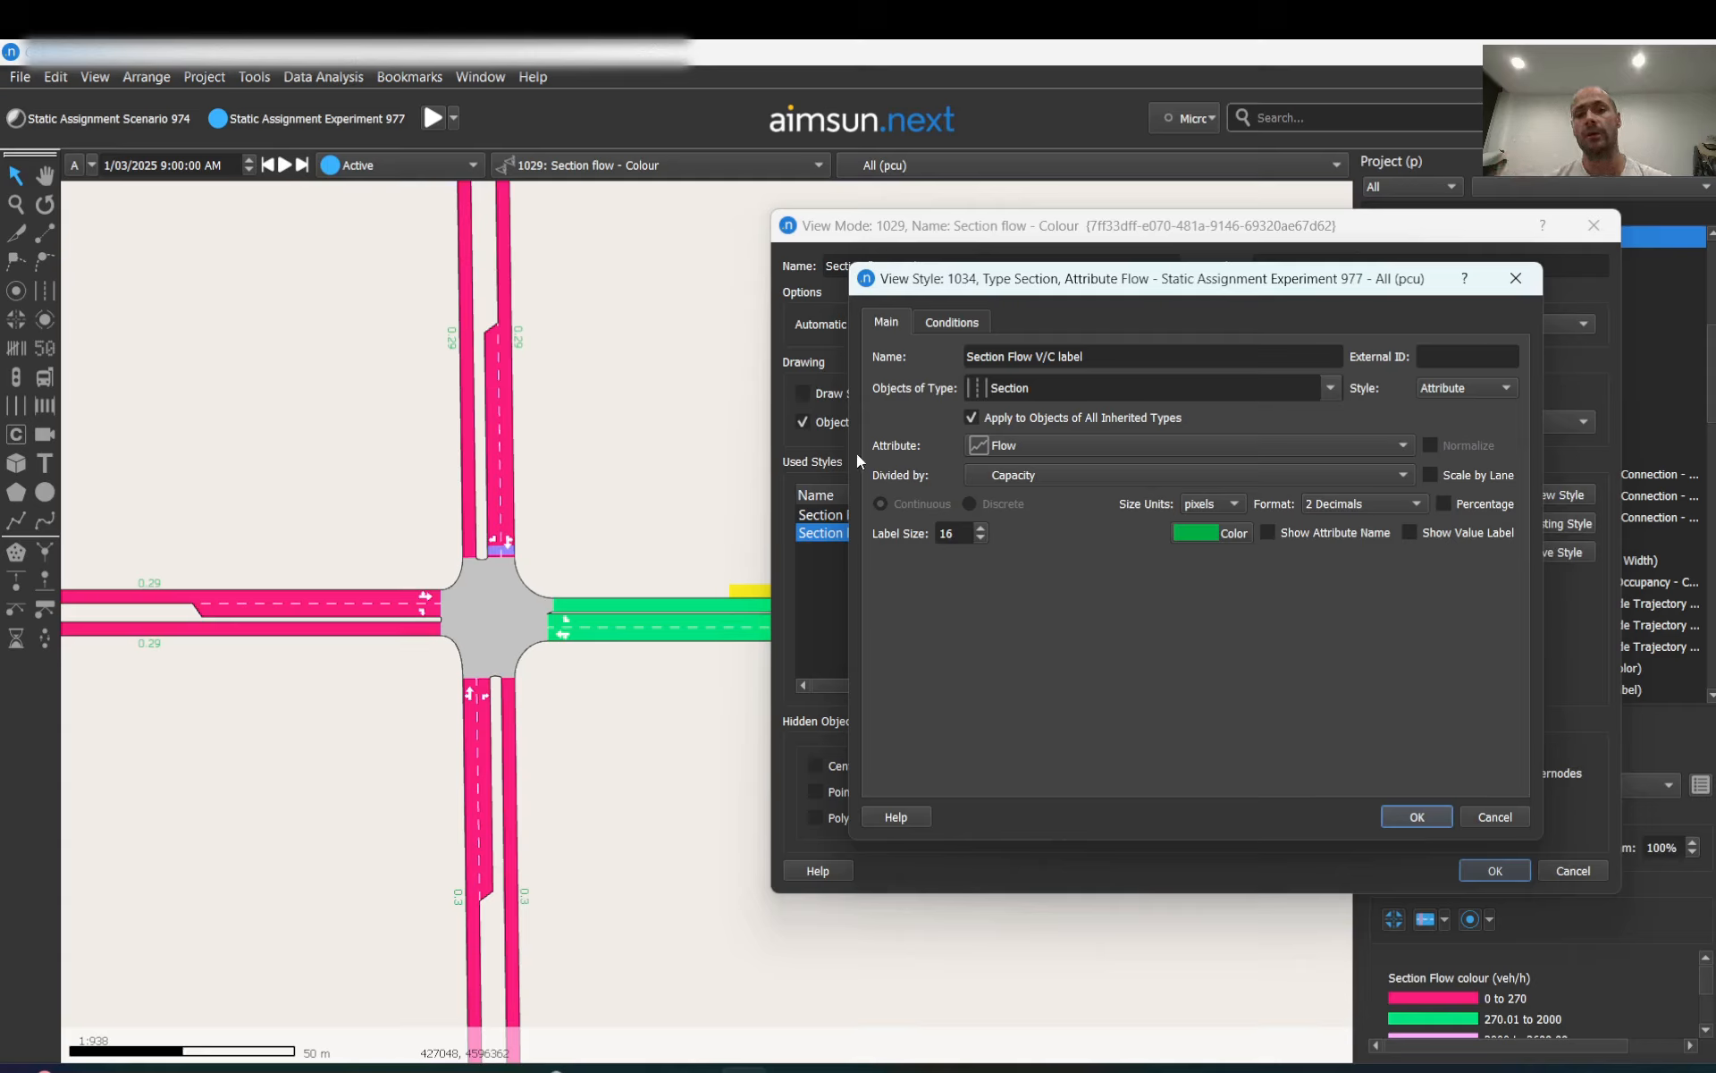
pyautogui.click(1112, 447)
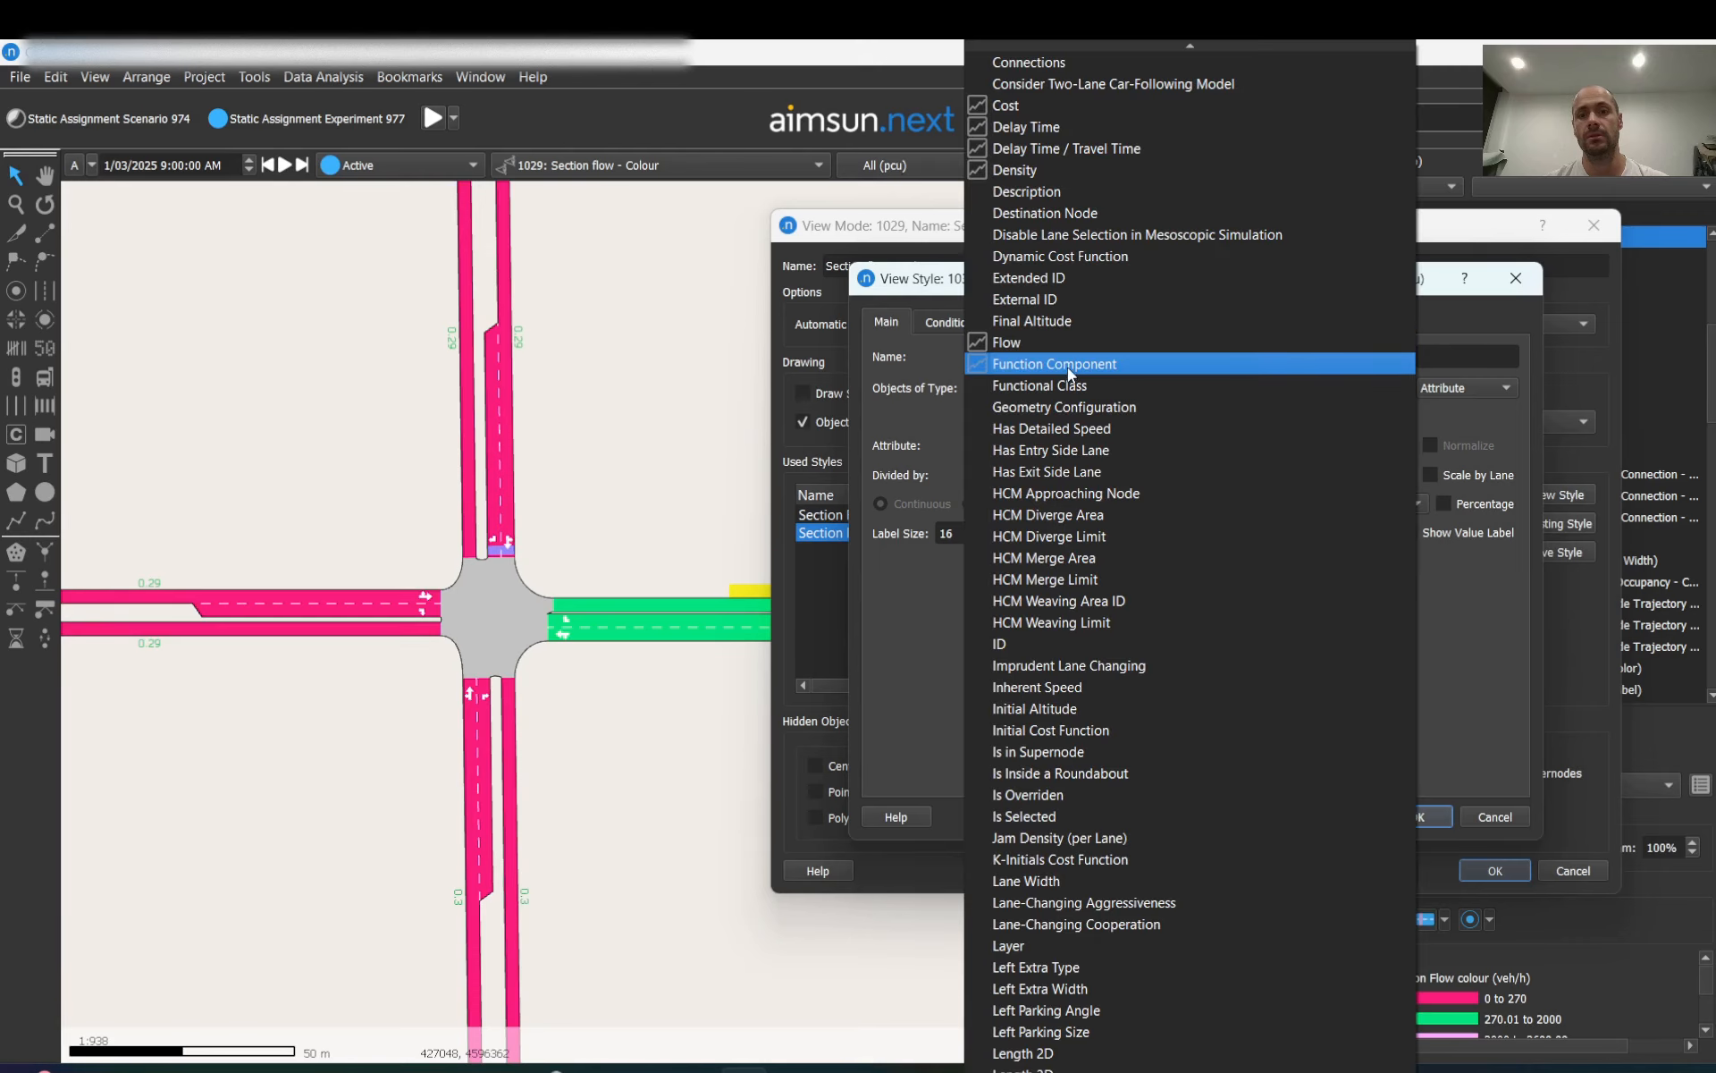
pyautogui.click(1024, 341)
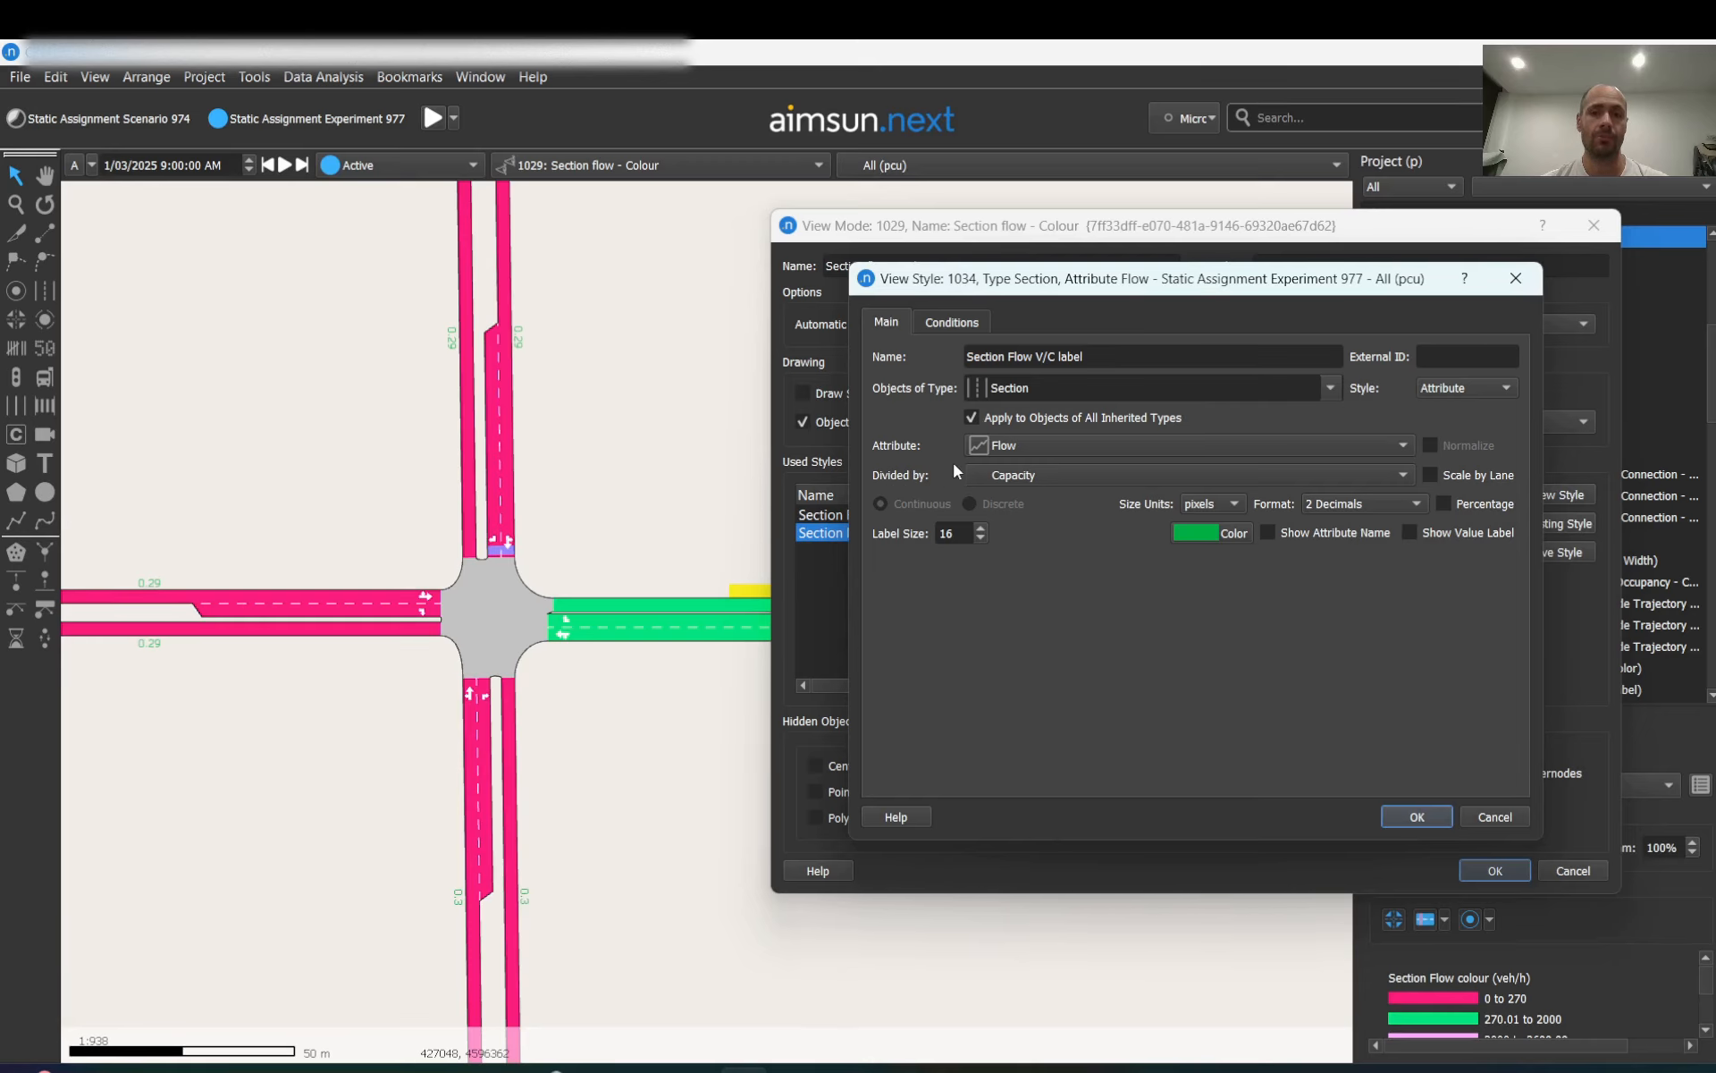
pyautogui.click(1066, 474)
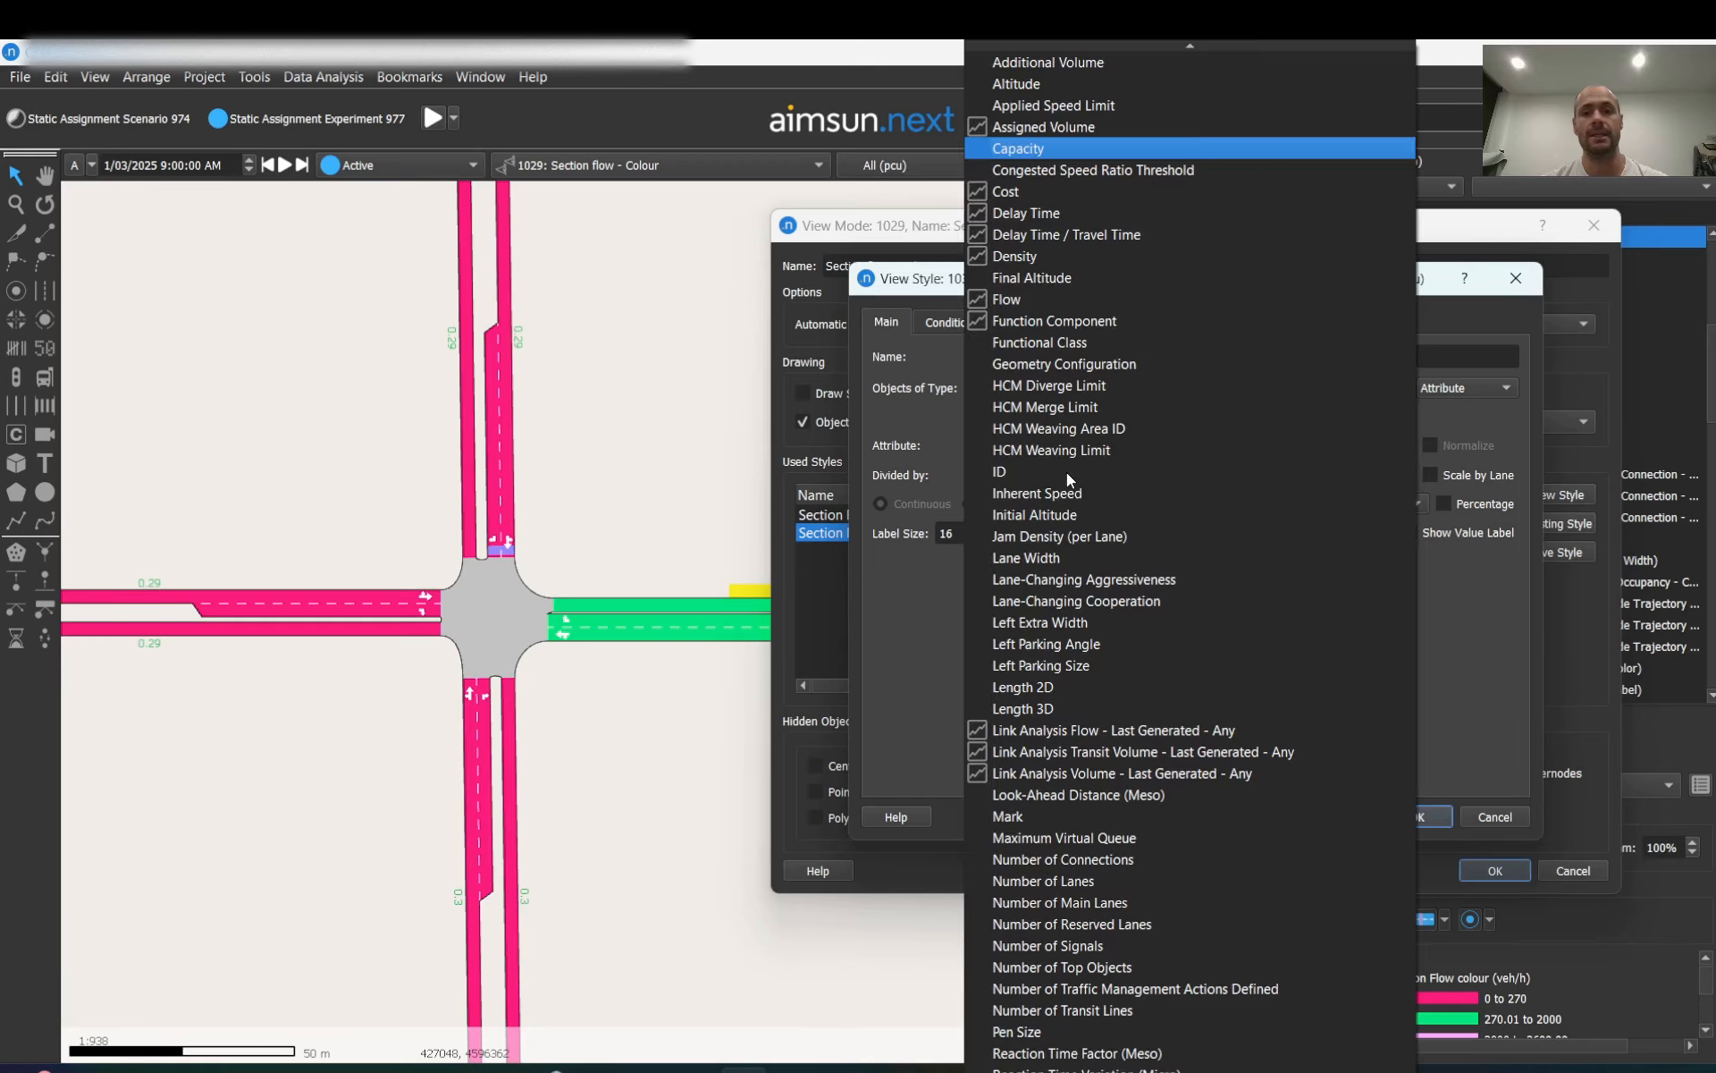
pyautogui.click(1019, 149)
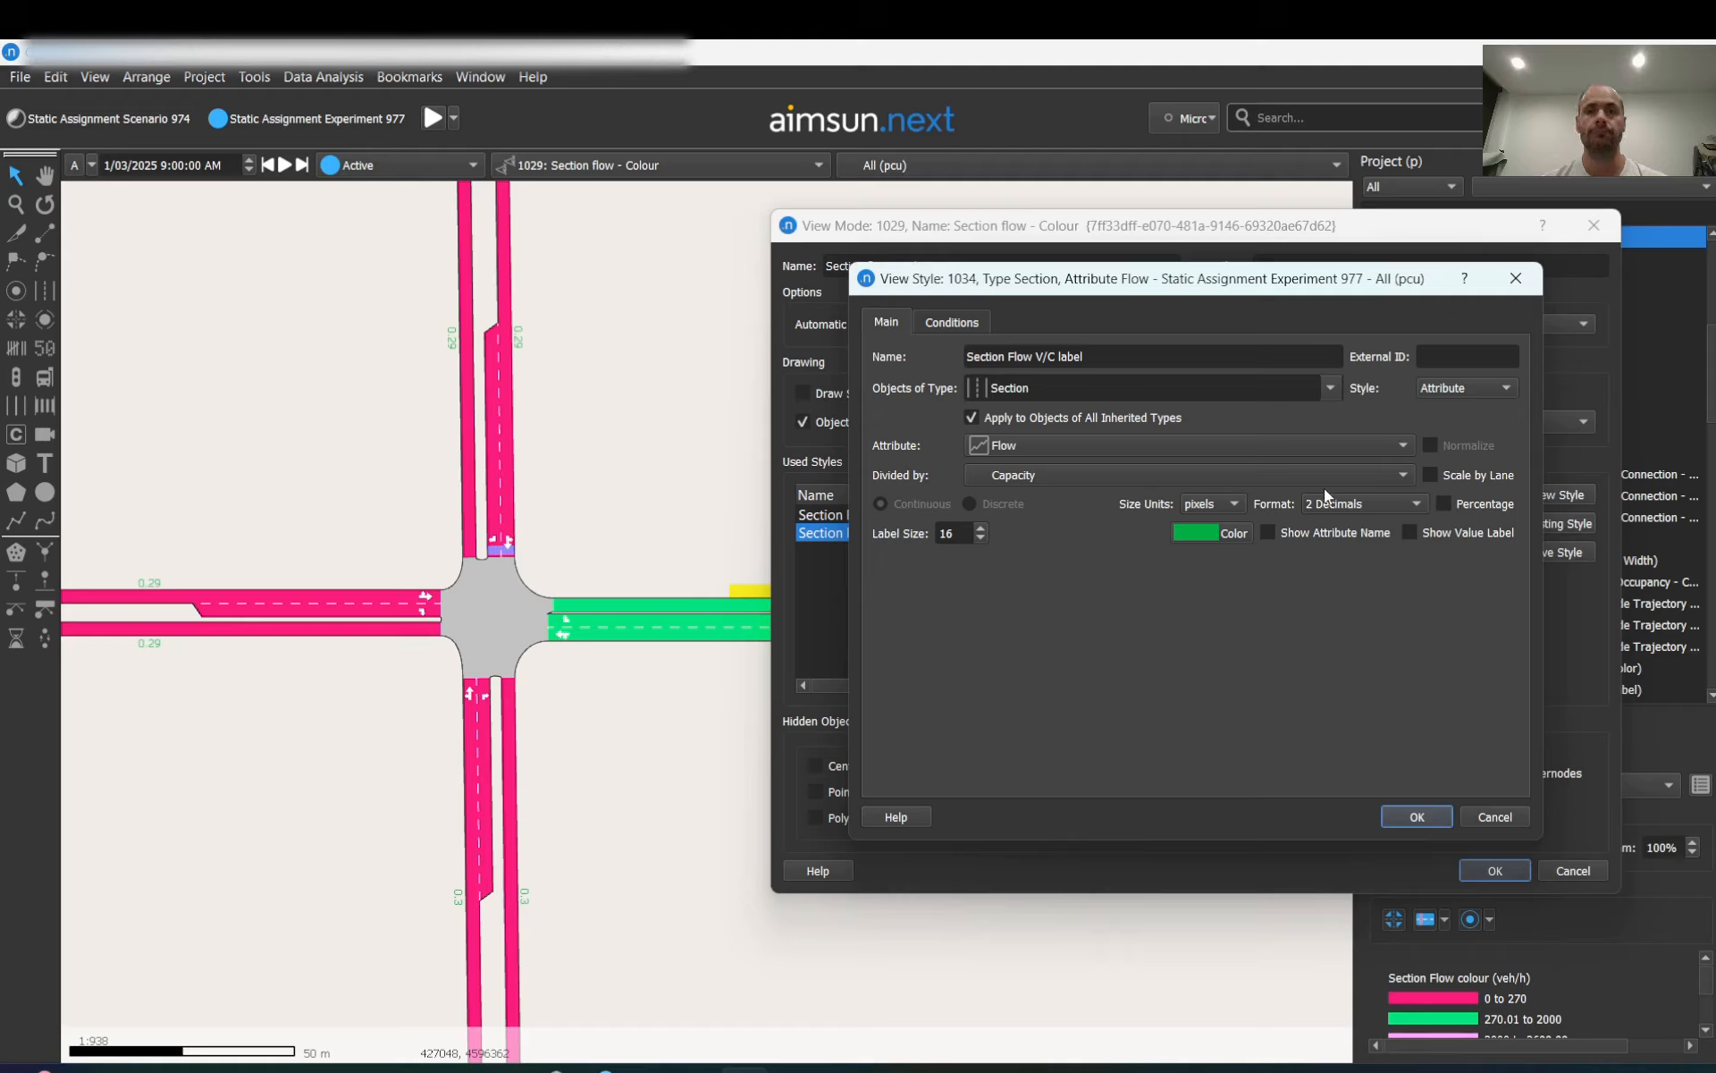
# - Format the V/C label as a percentage with 3 decimals and apply the style and view mode changes
pyautogui.click(1353, 502)
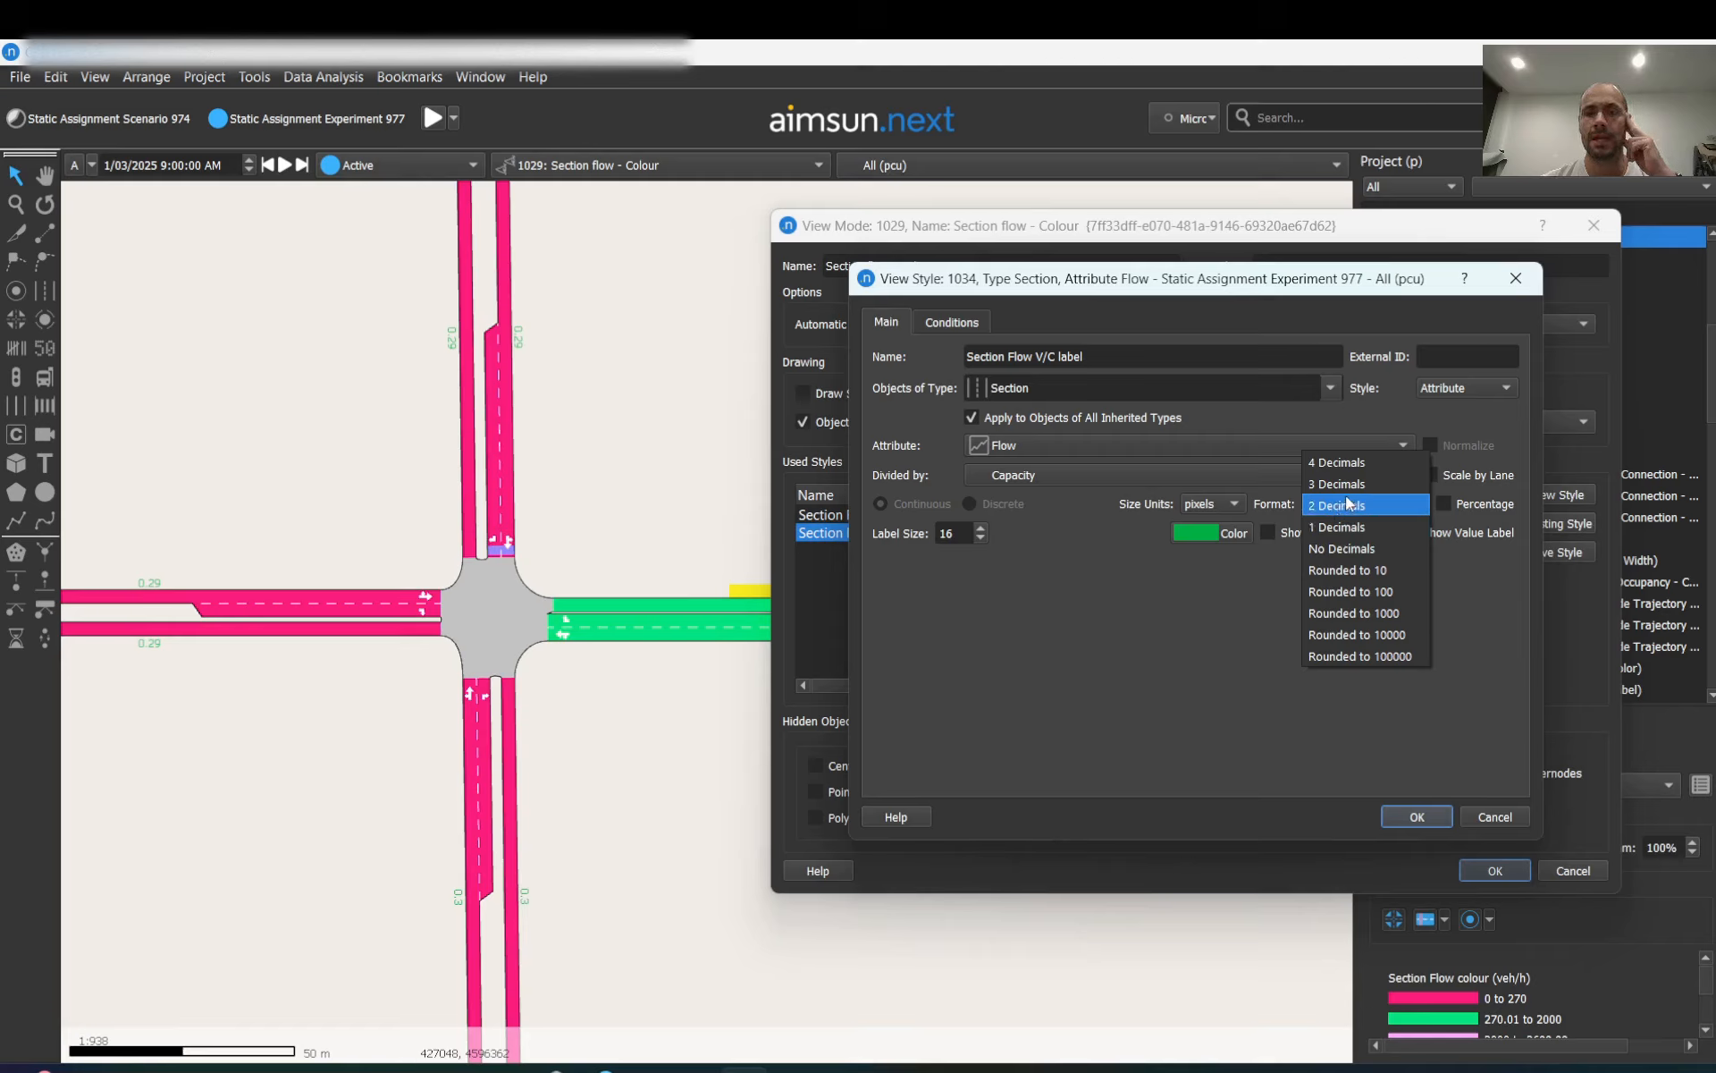
pyautogui.click(1344, 494)
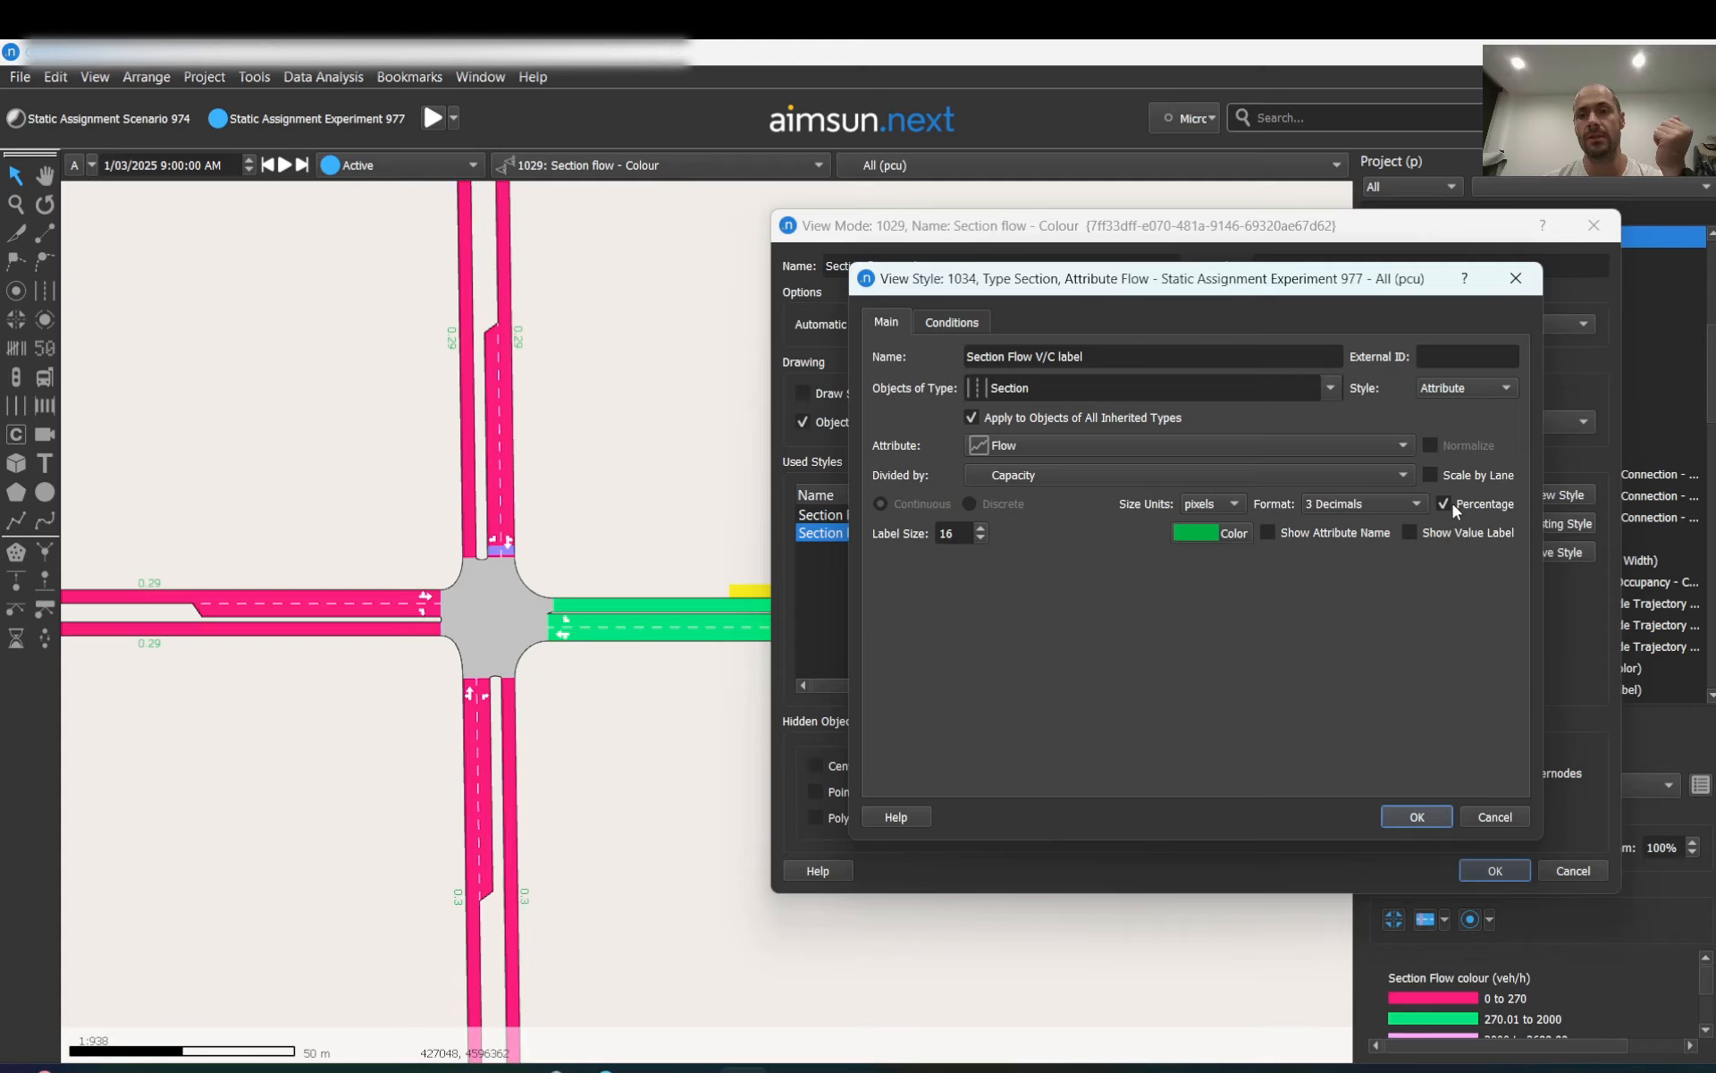
pyautogui.click(1416, 817)
pyautogui.click(1511, 877)
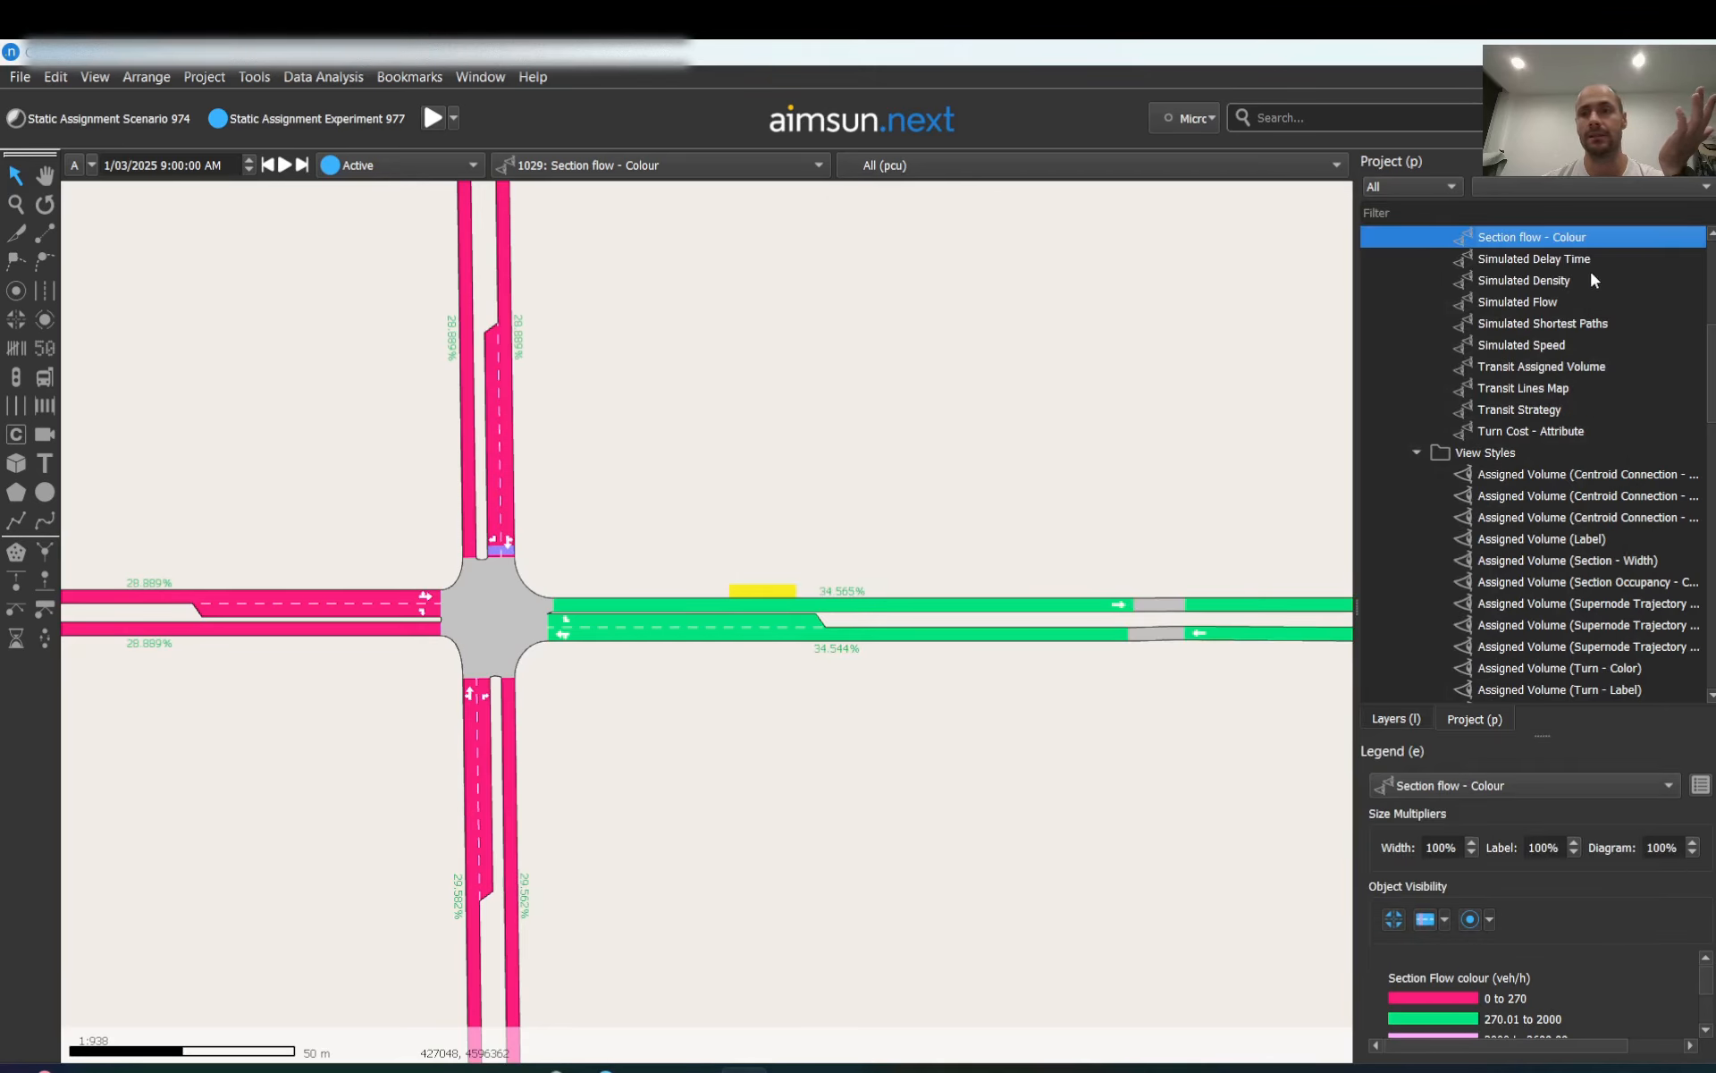
# - Reopen the Section Flow V/C label style, set its format to 2 decimals and turn off the percentage display
pyautogui.doubleClick(1511, 238)
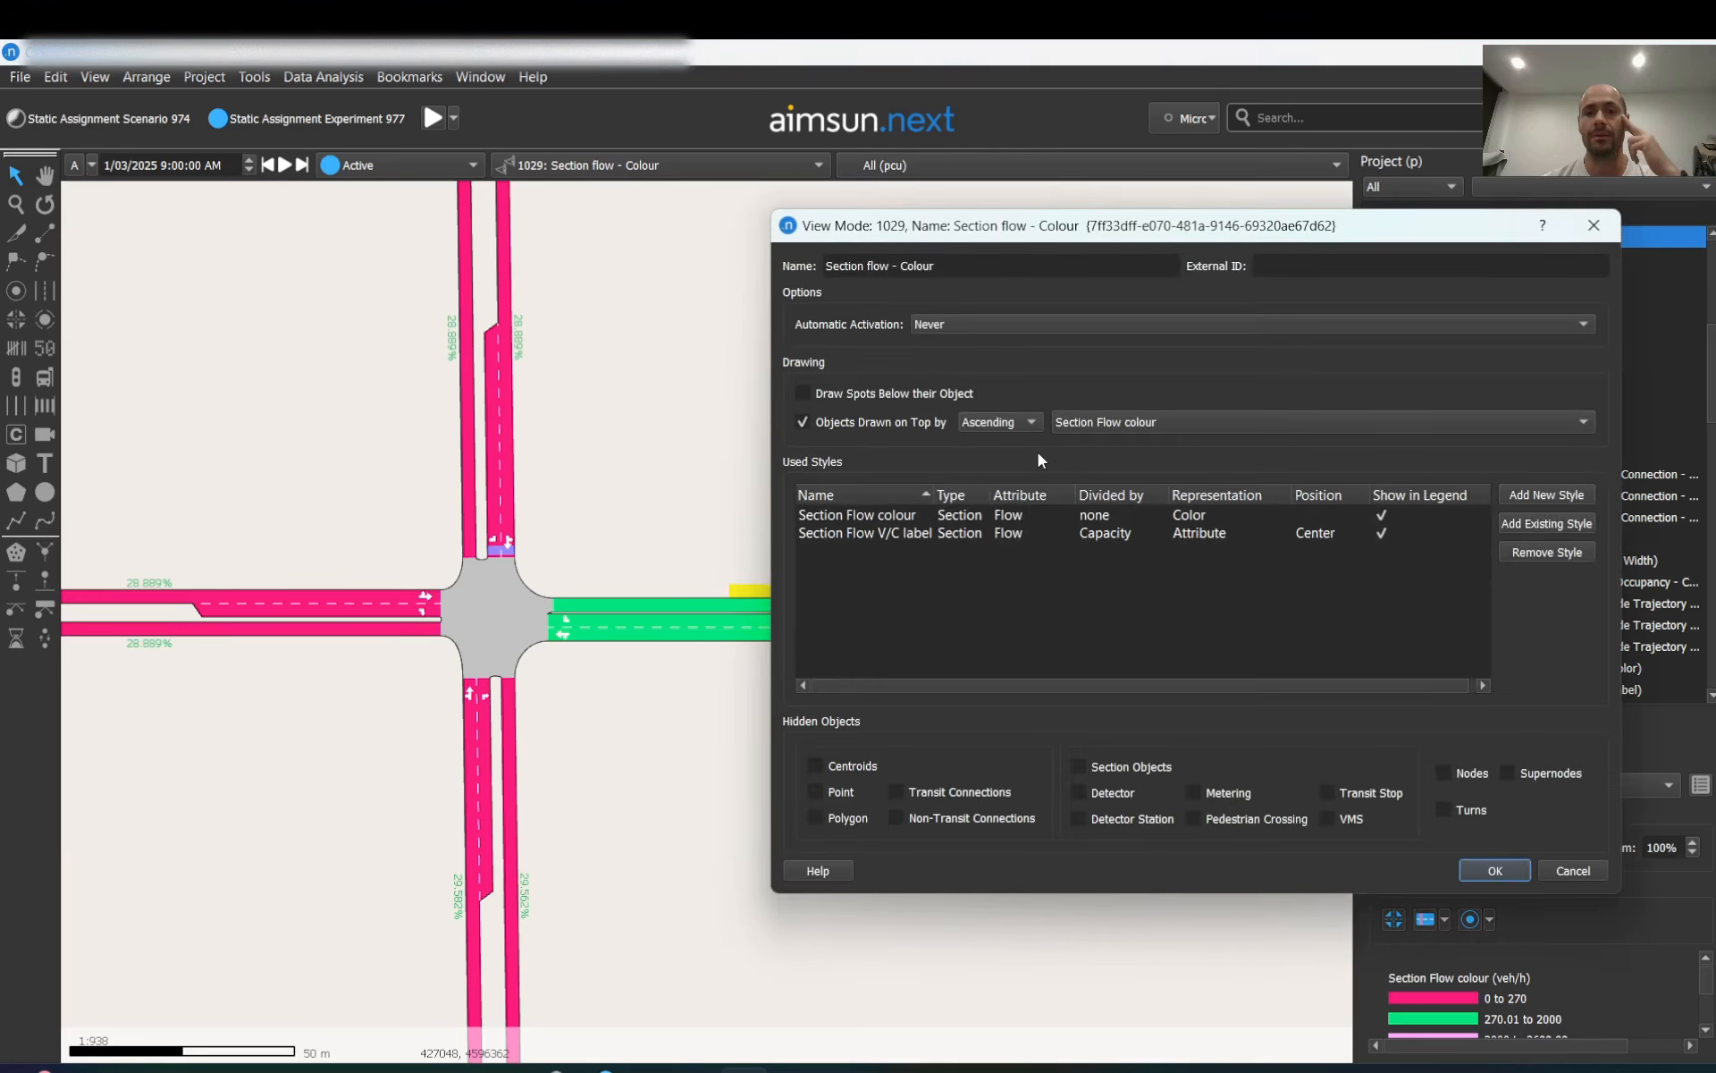
pyautogui.doubleClick(872, 534)
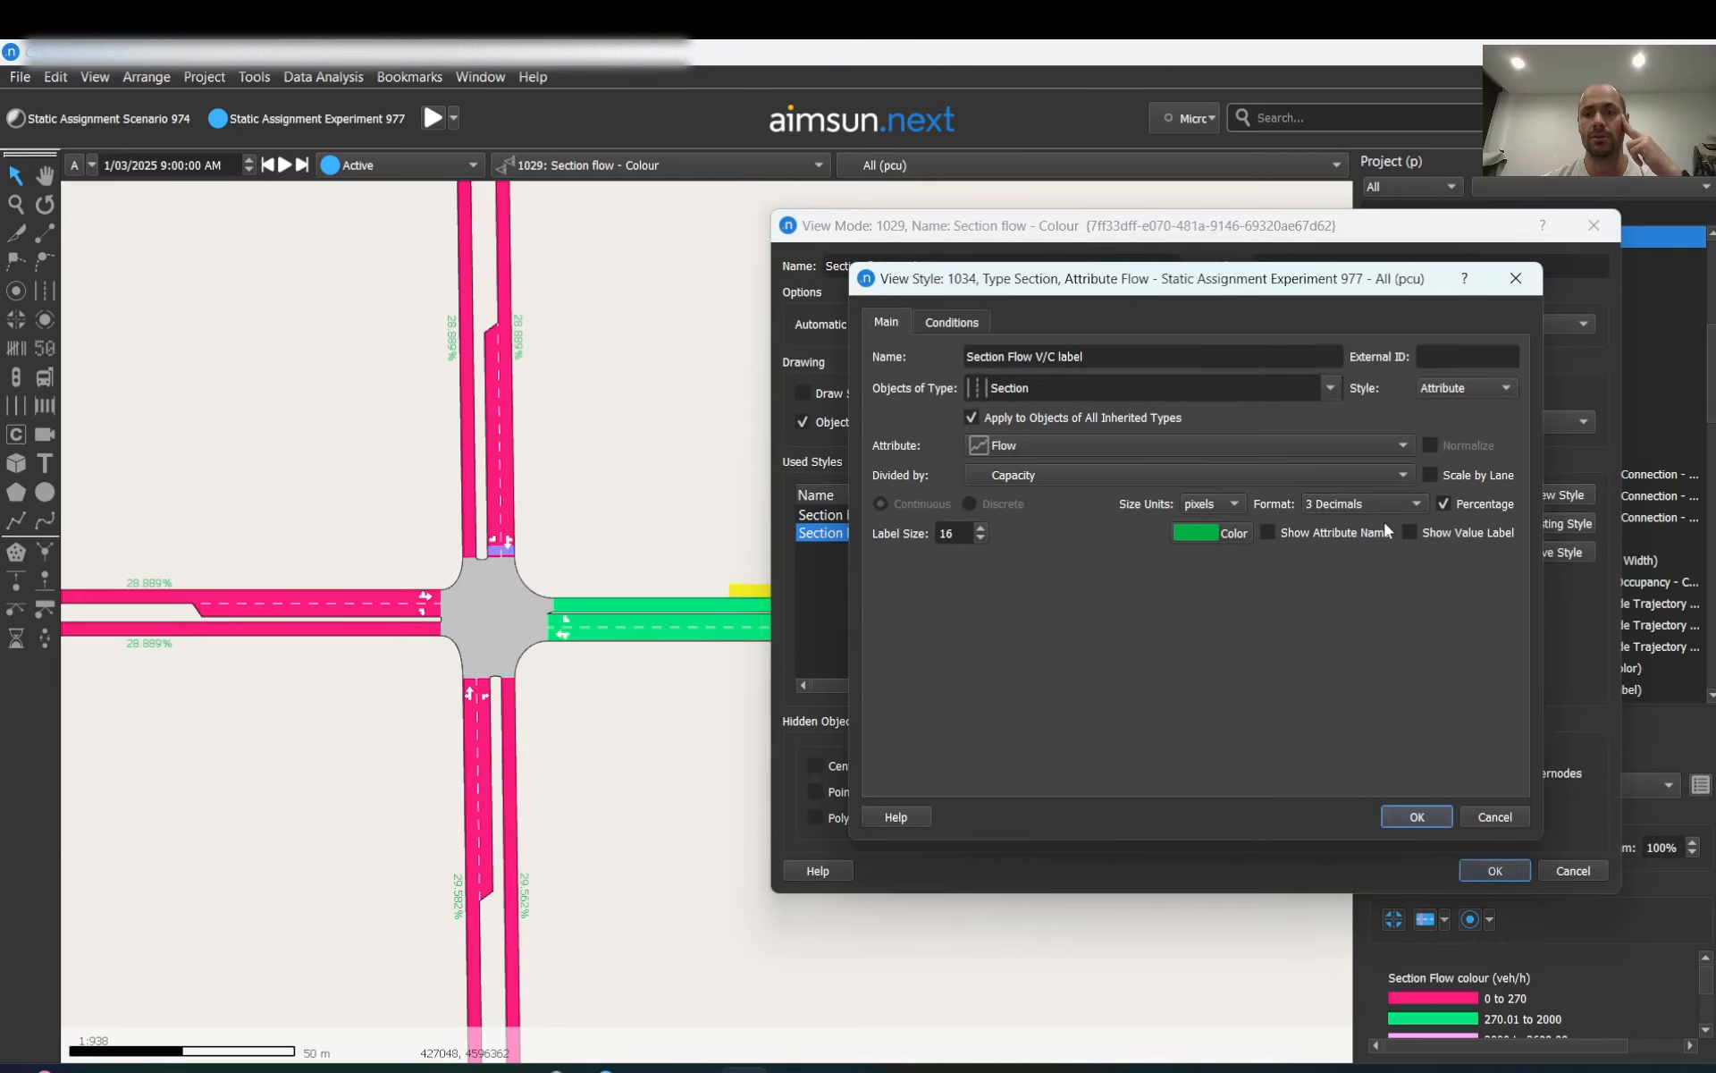
pyautogui.click(1365, 506)
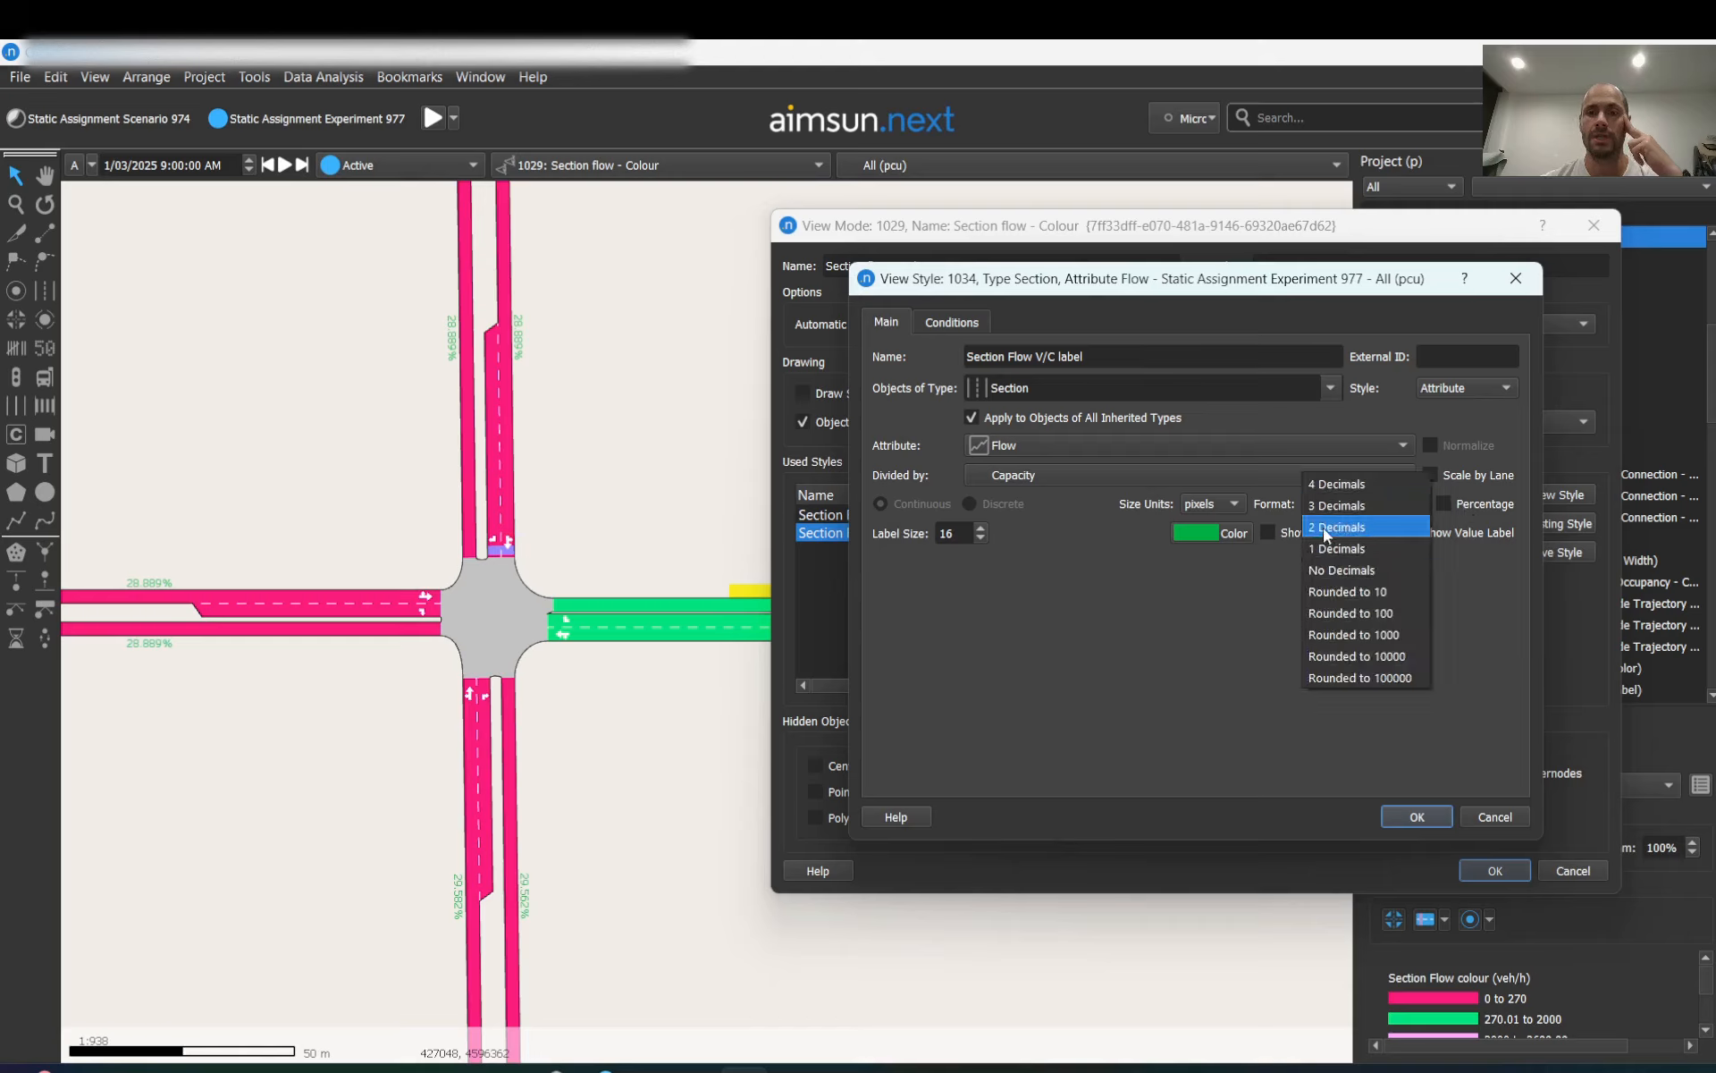
pyautogui.click(1325, 528)
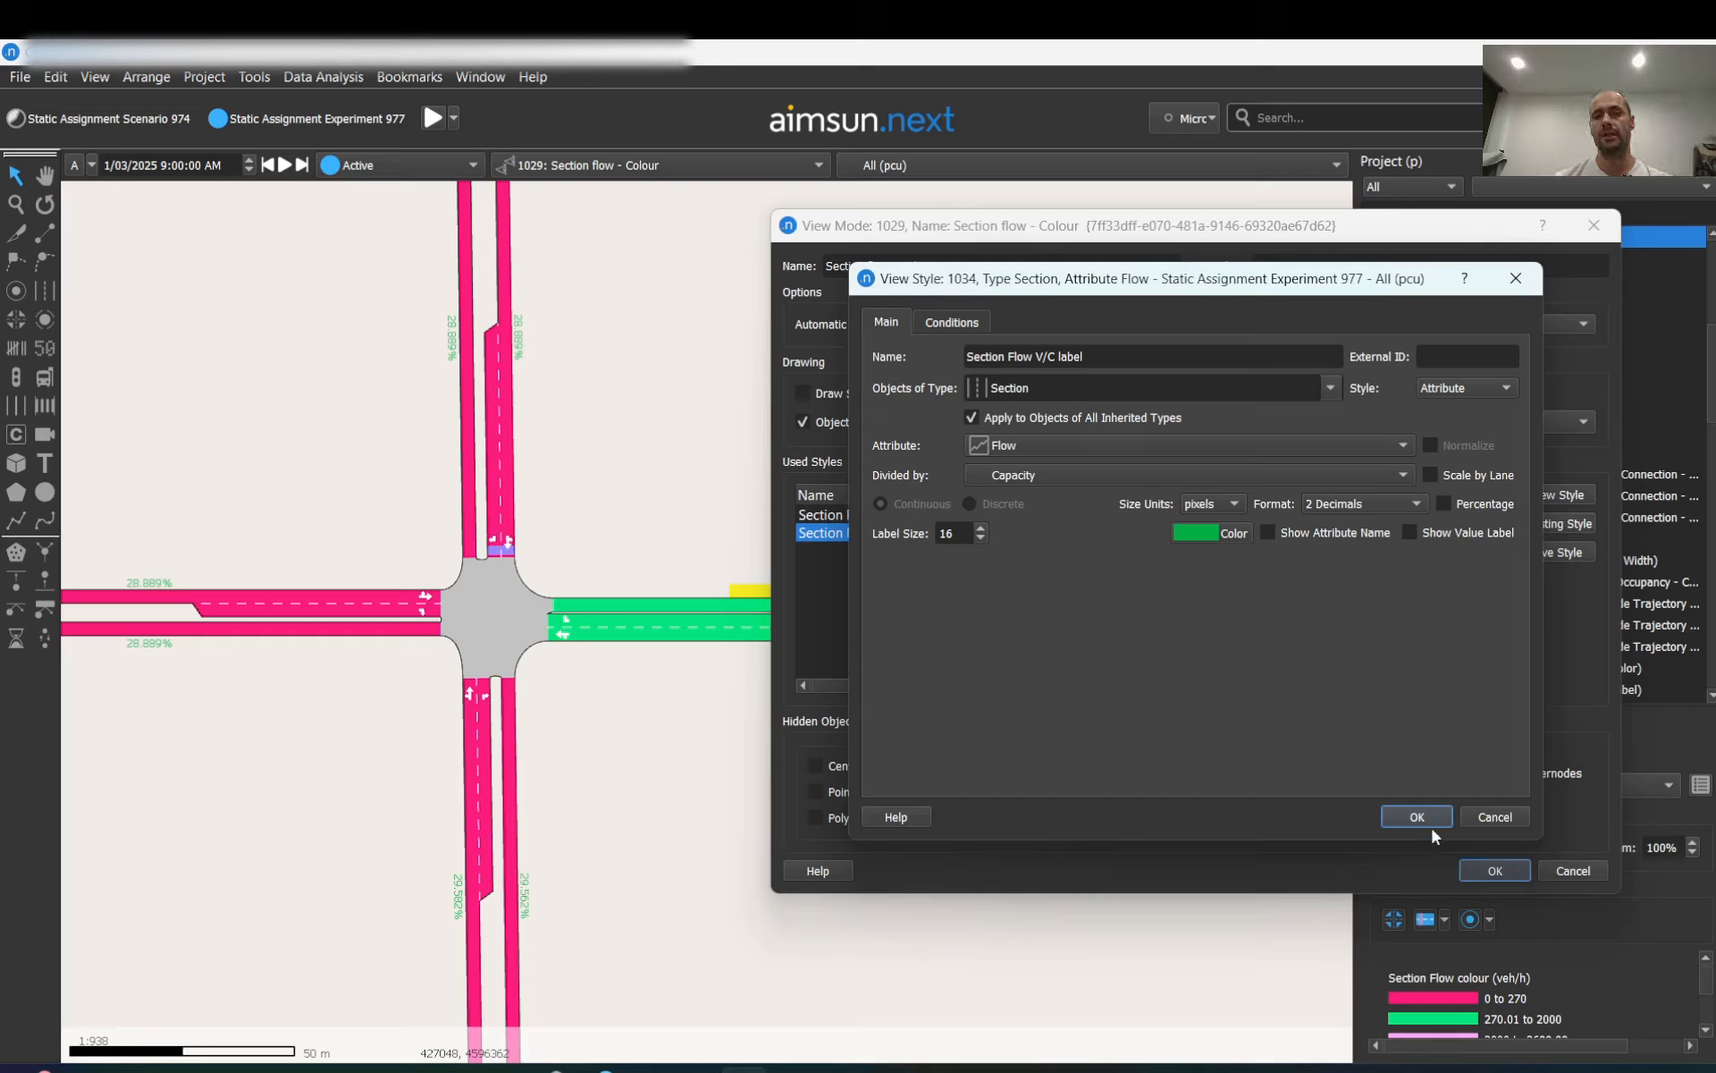
# - Change the representation of the Section Flow V/C label style to Color
pyautogui.click(1475, 388)
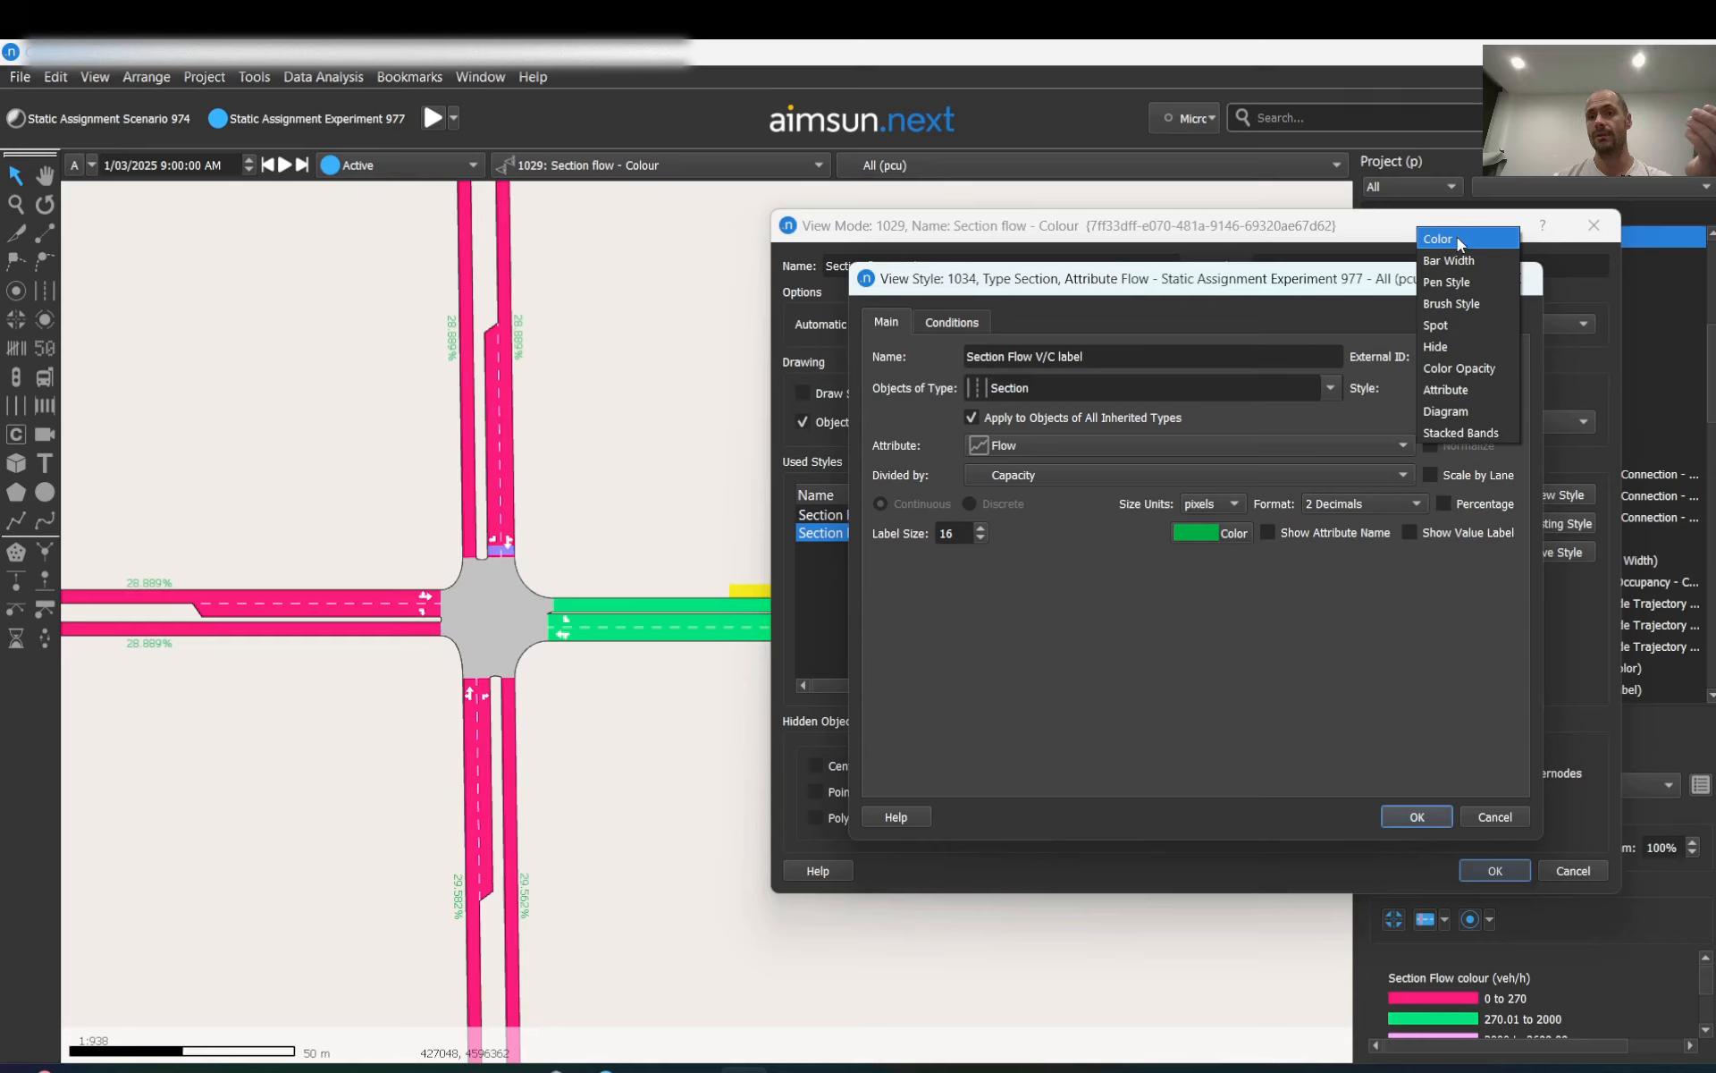
pyautogui.click(1457, 238)
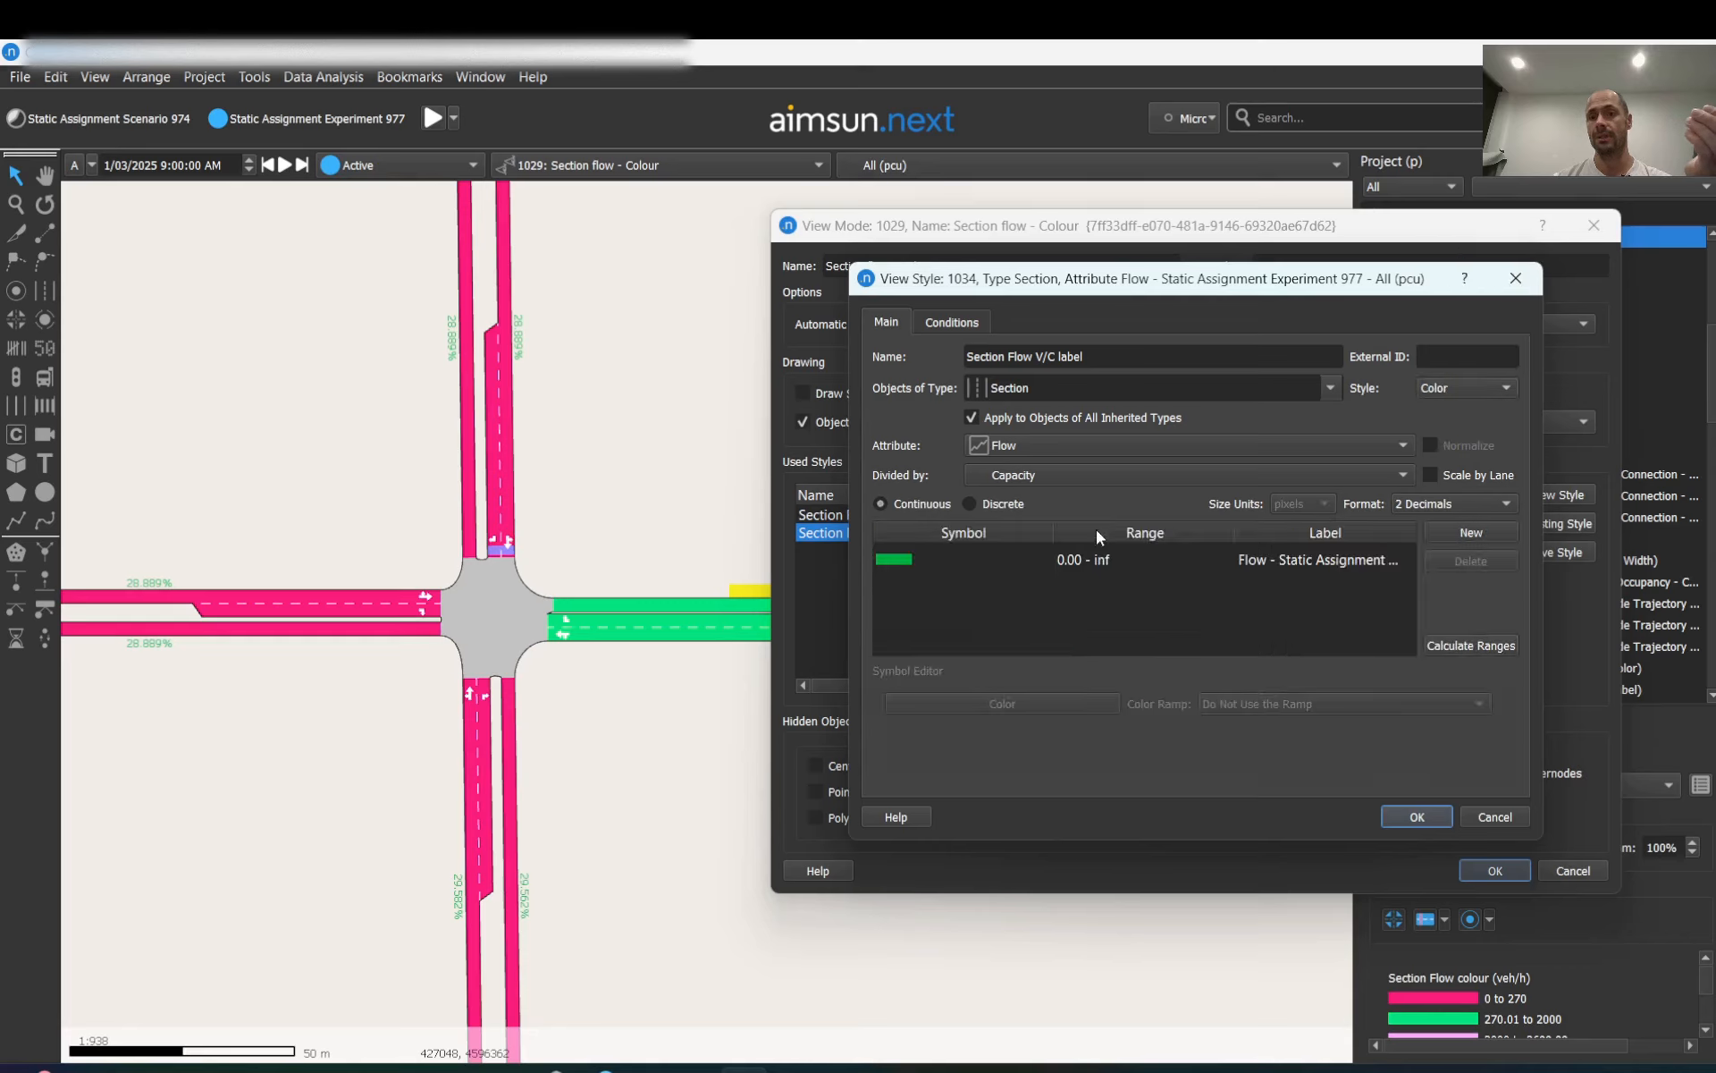
# - Add new ranges to the Section Flow V/C label style and set the first range's upper limit to 0.29
pyautogui.doubleClick(1472, 534)
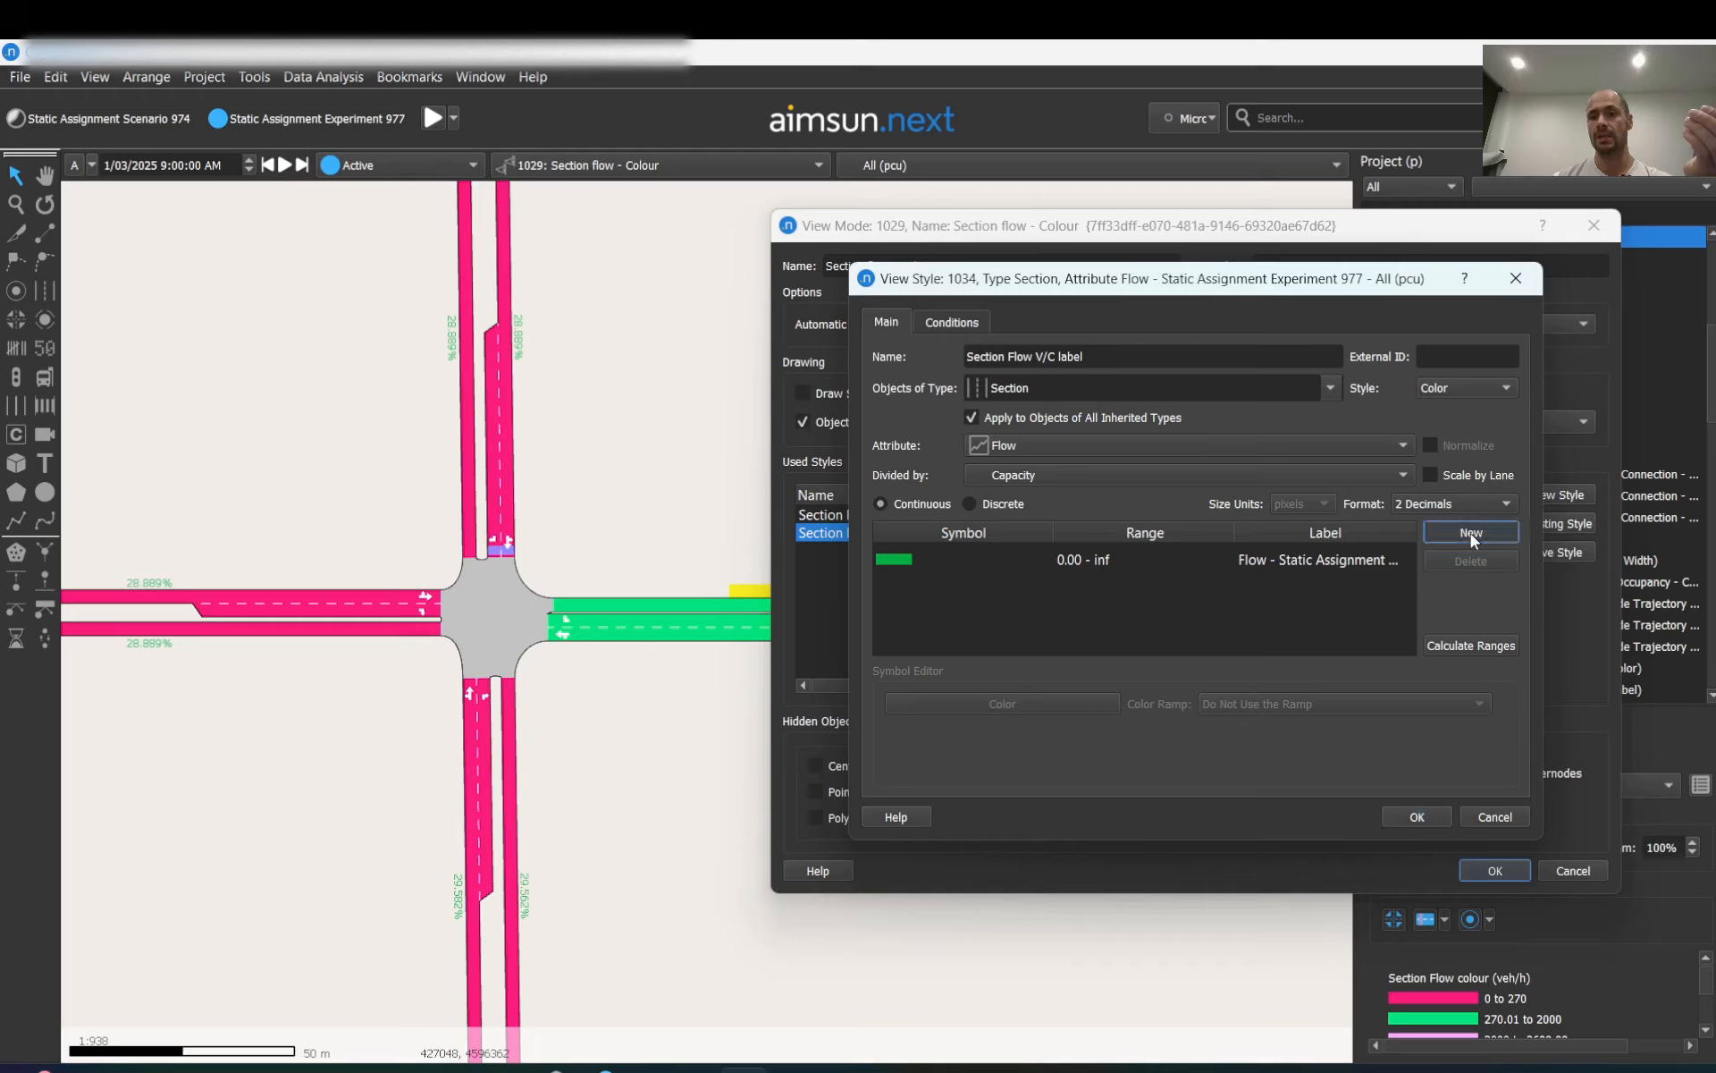
pyautogui.doubleClick(1102, 566)
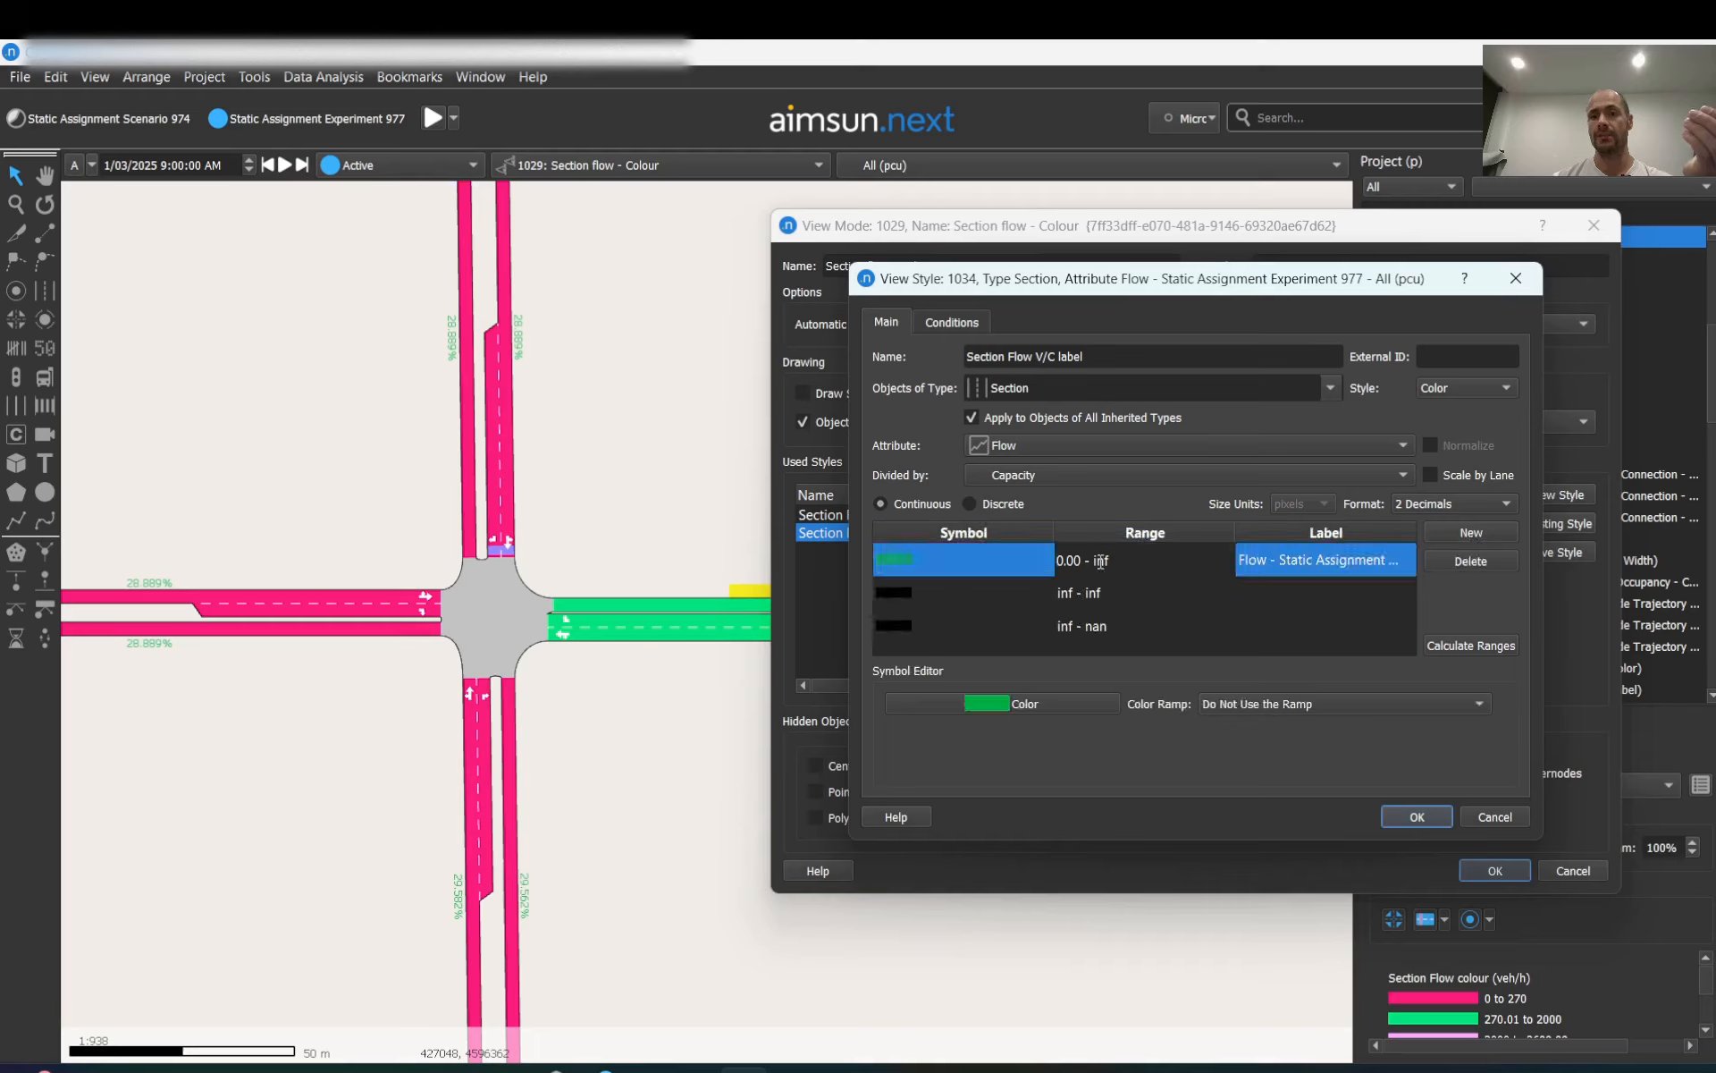
pyautogui.write('0')
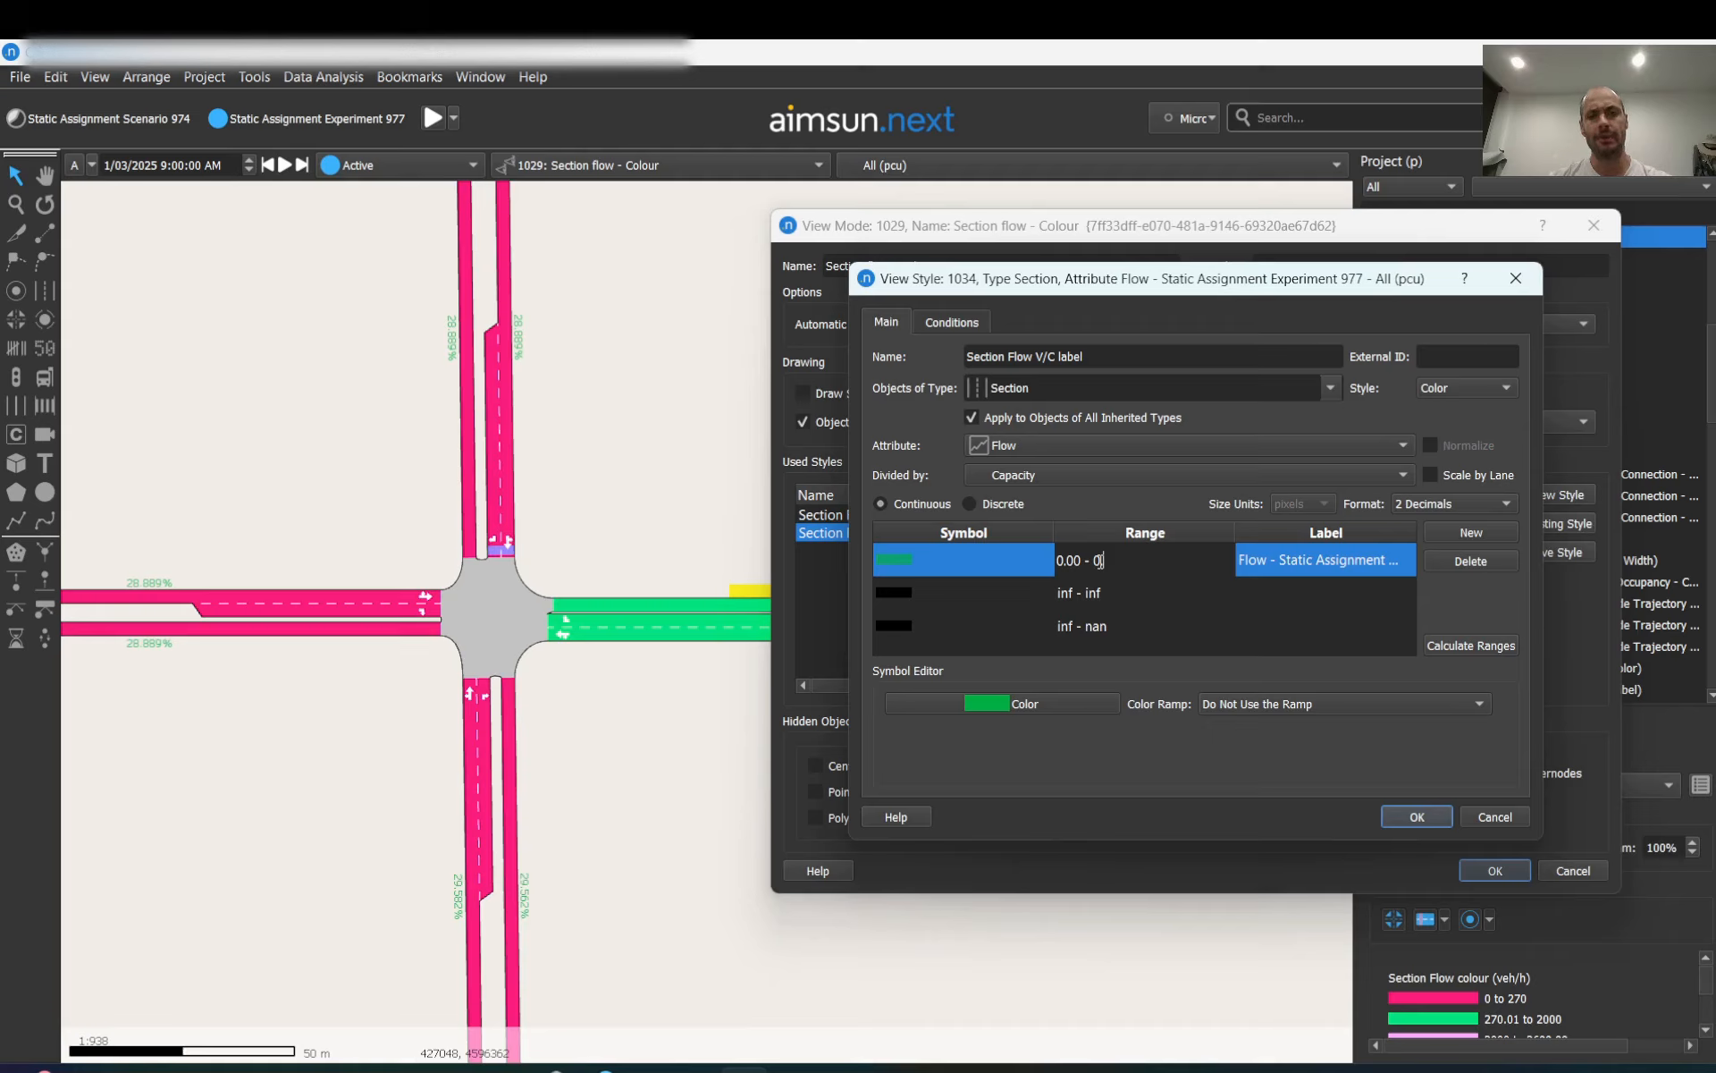
pyautogui.write('.29')
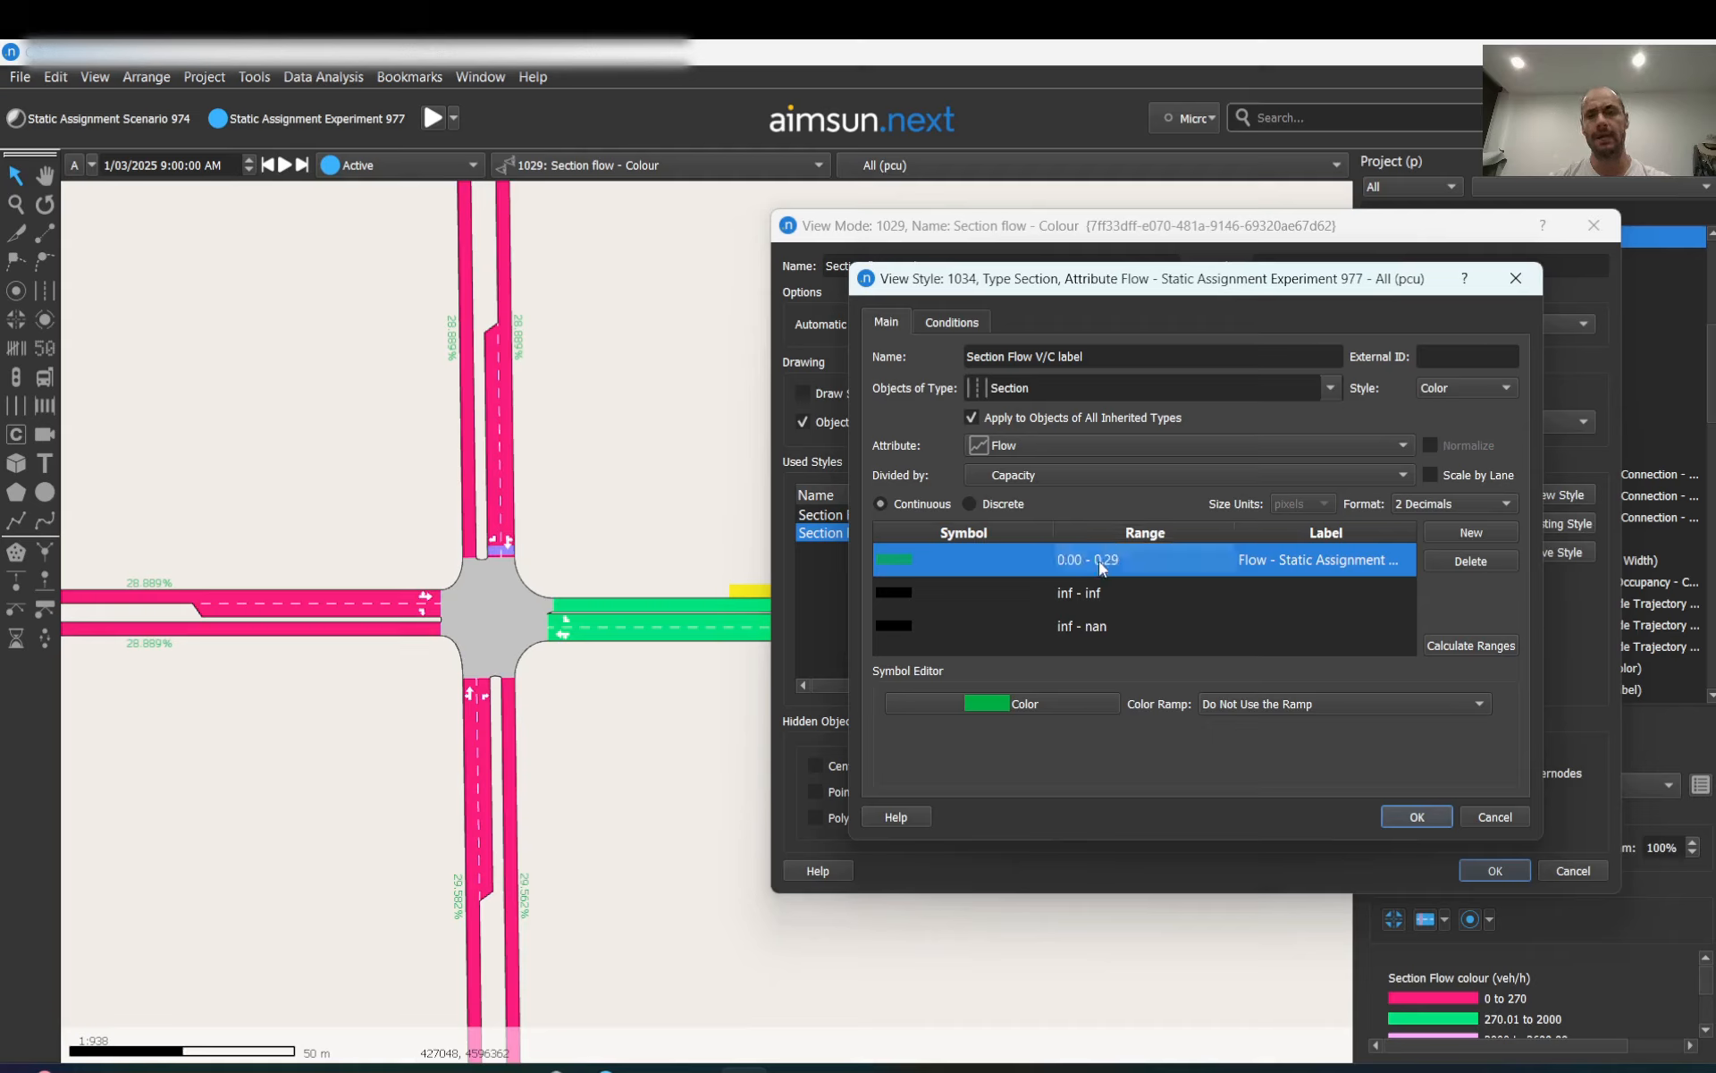
# - Set the second range's lower limit to 0.2901, delete the extra third range and confirm the style
pyautogui.doubleClick(1076, 598)
pyautogui.click(1073, 596)
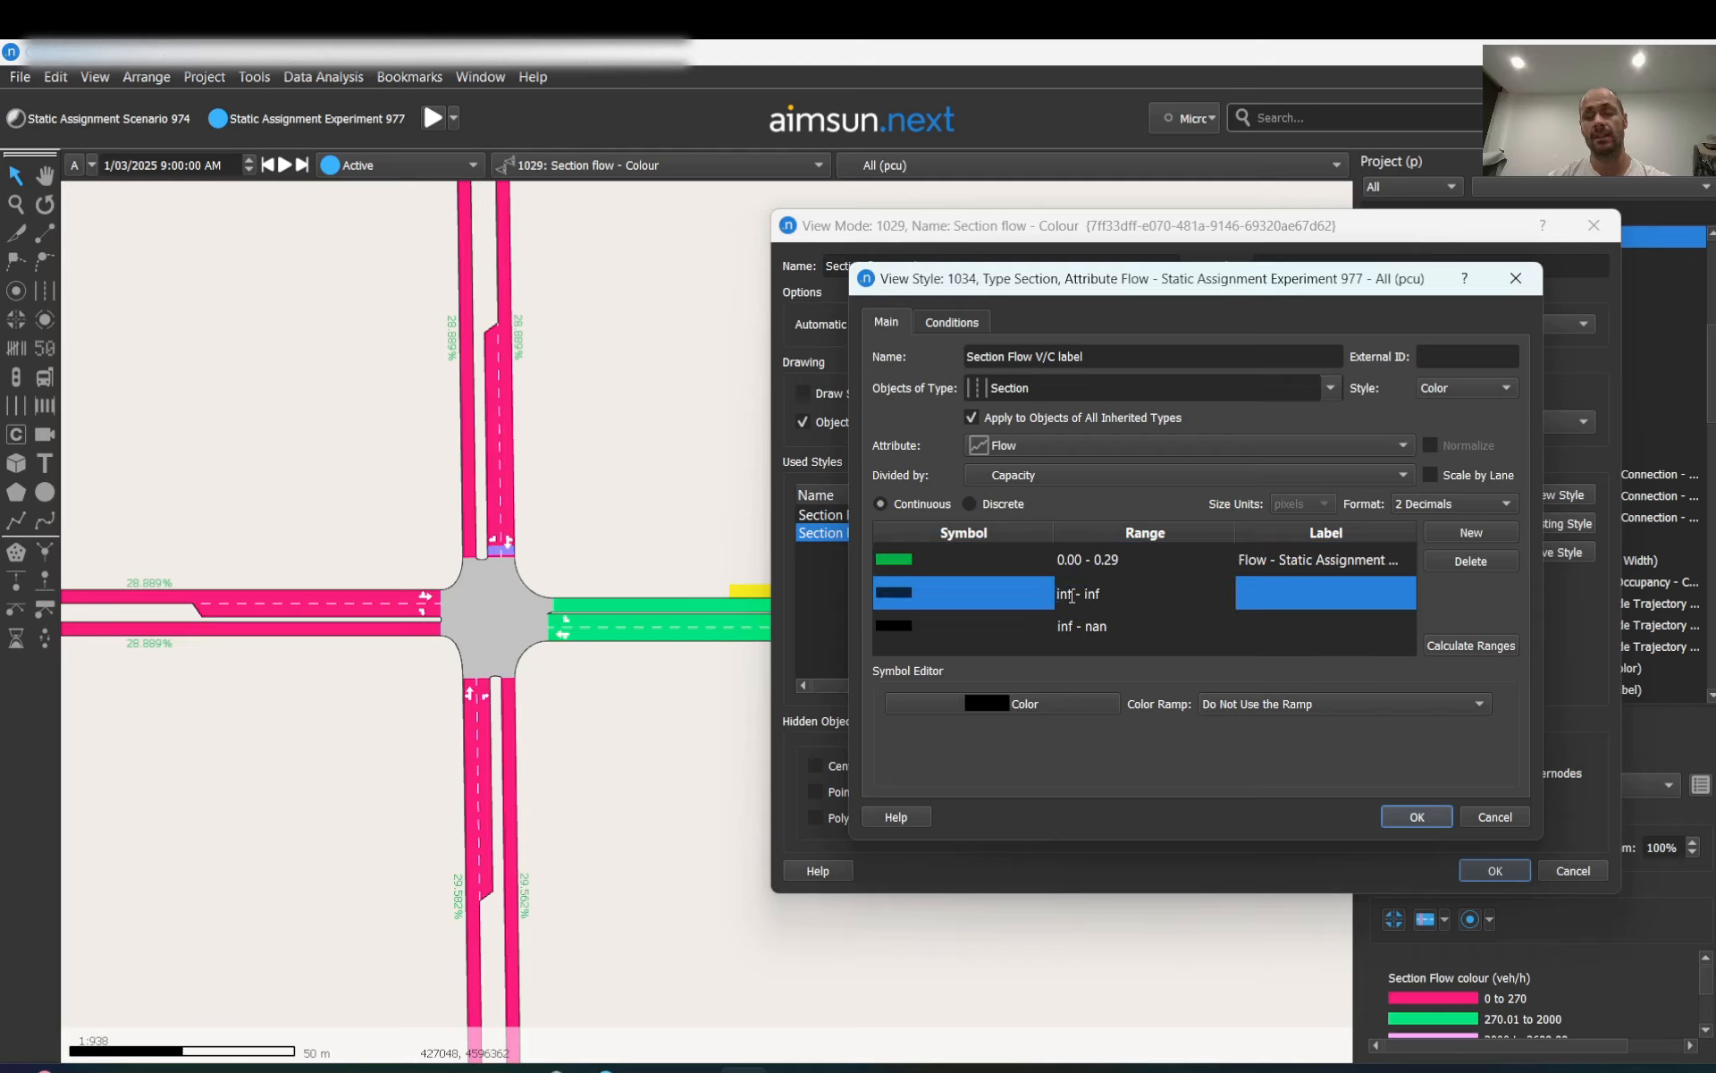
pyautogui.write('0.2901')
pyautogui.click(1003, 622)
pyautogui.click(1484, 561)
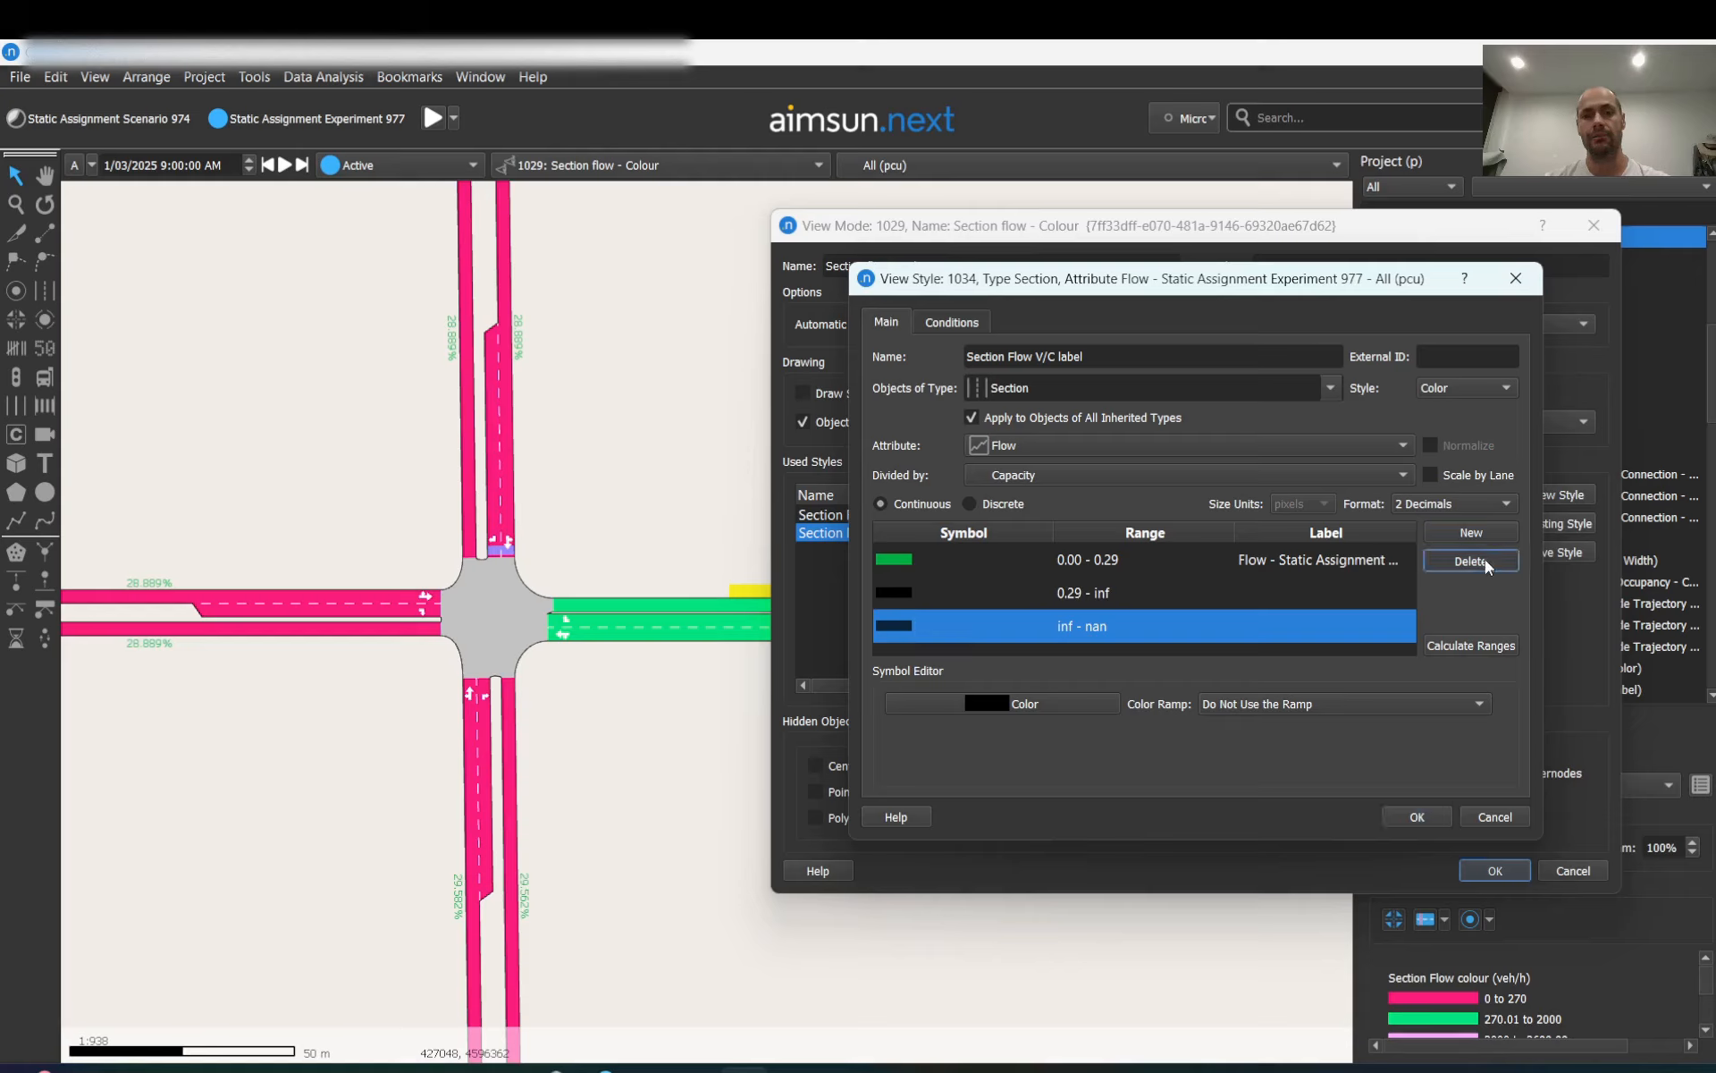
pyautogui.click(1425, 819)
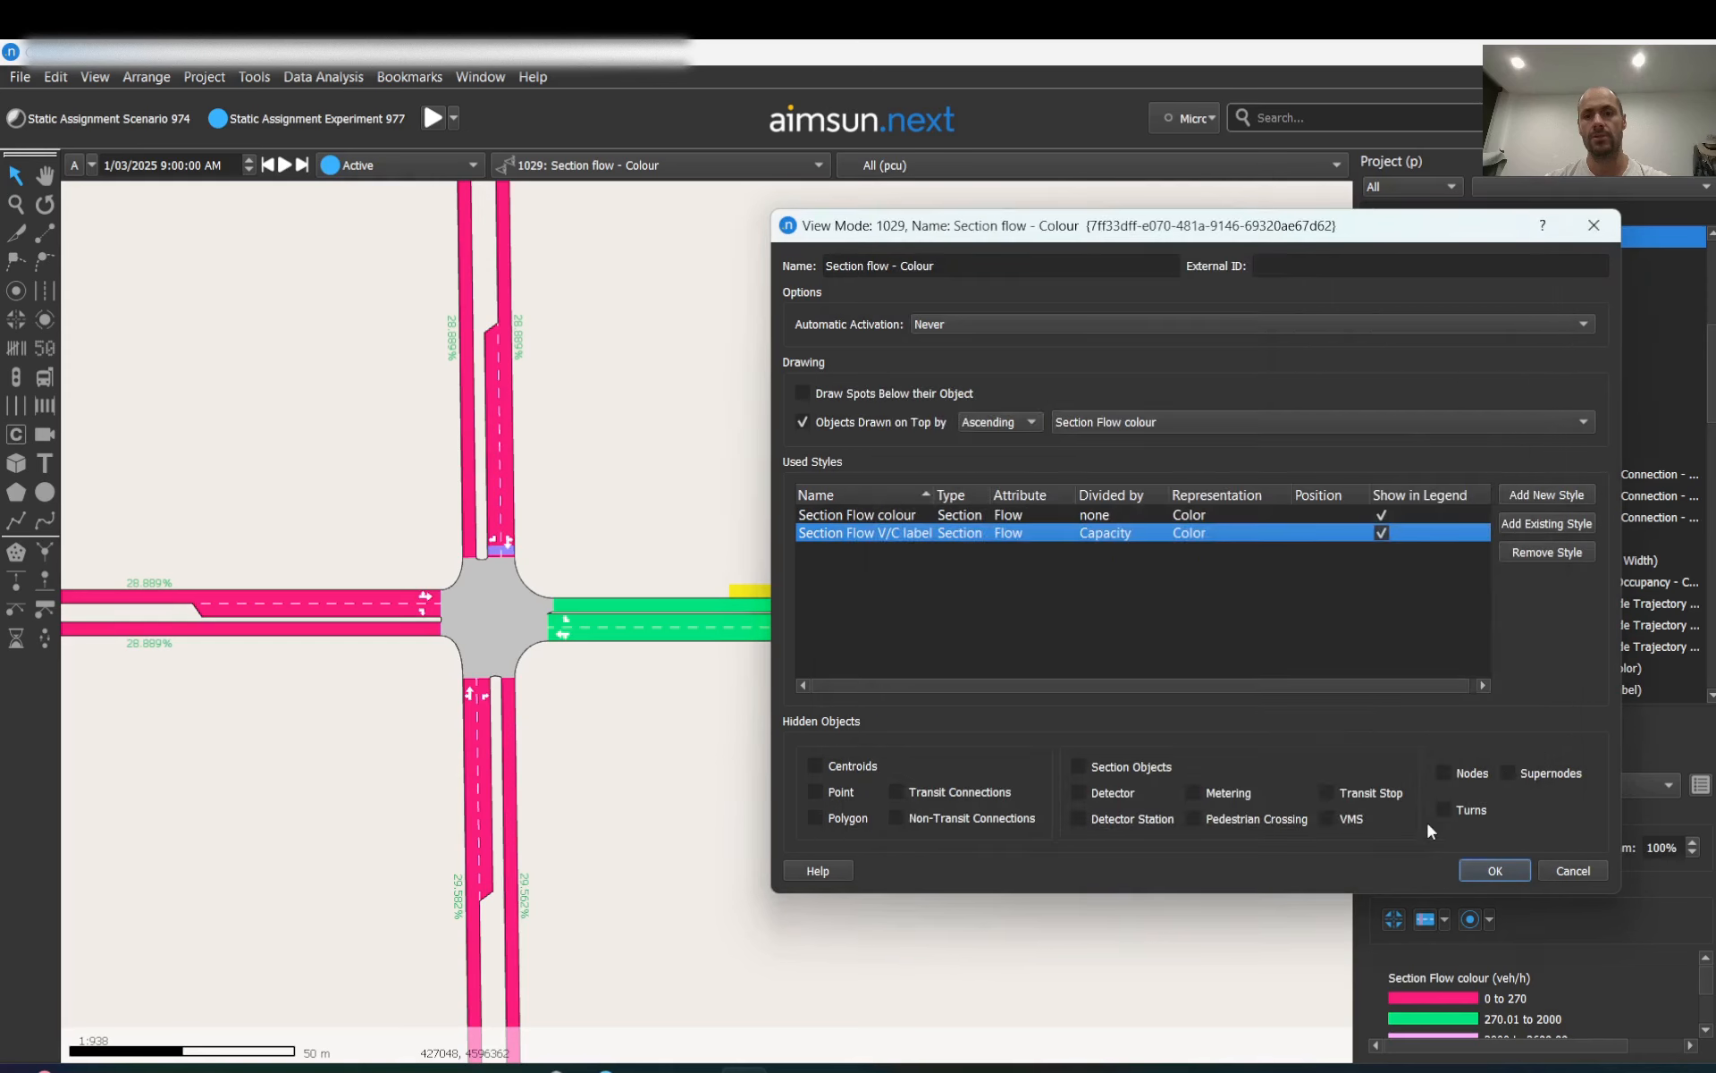
# - Remove the Section Flow colour style from the view mode and apply the view mode changes
pyautogui.click(1256, 514)
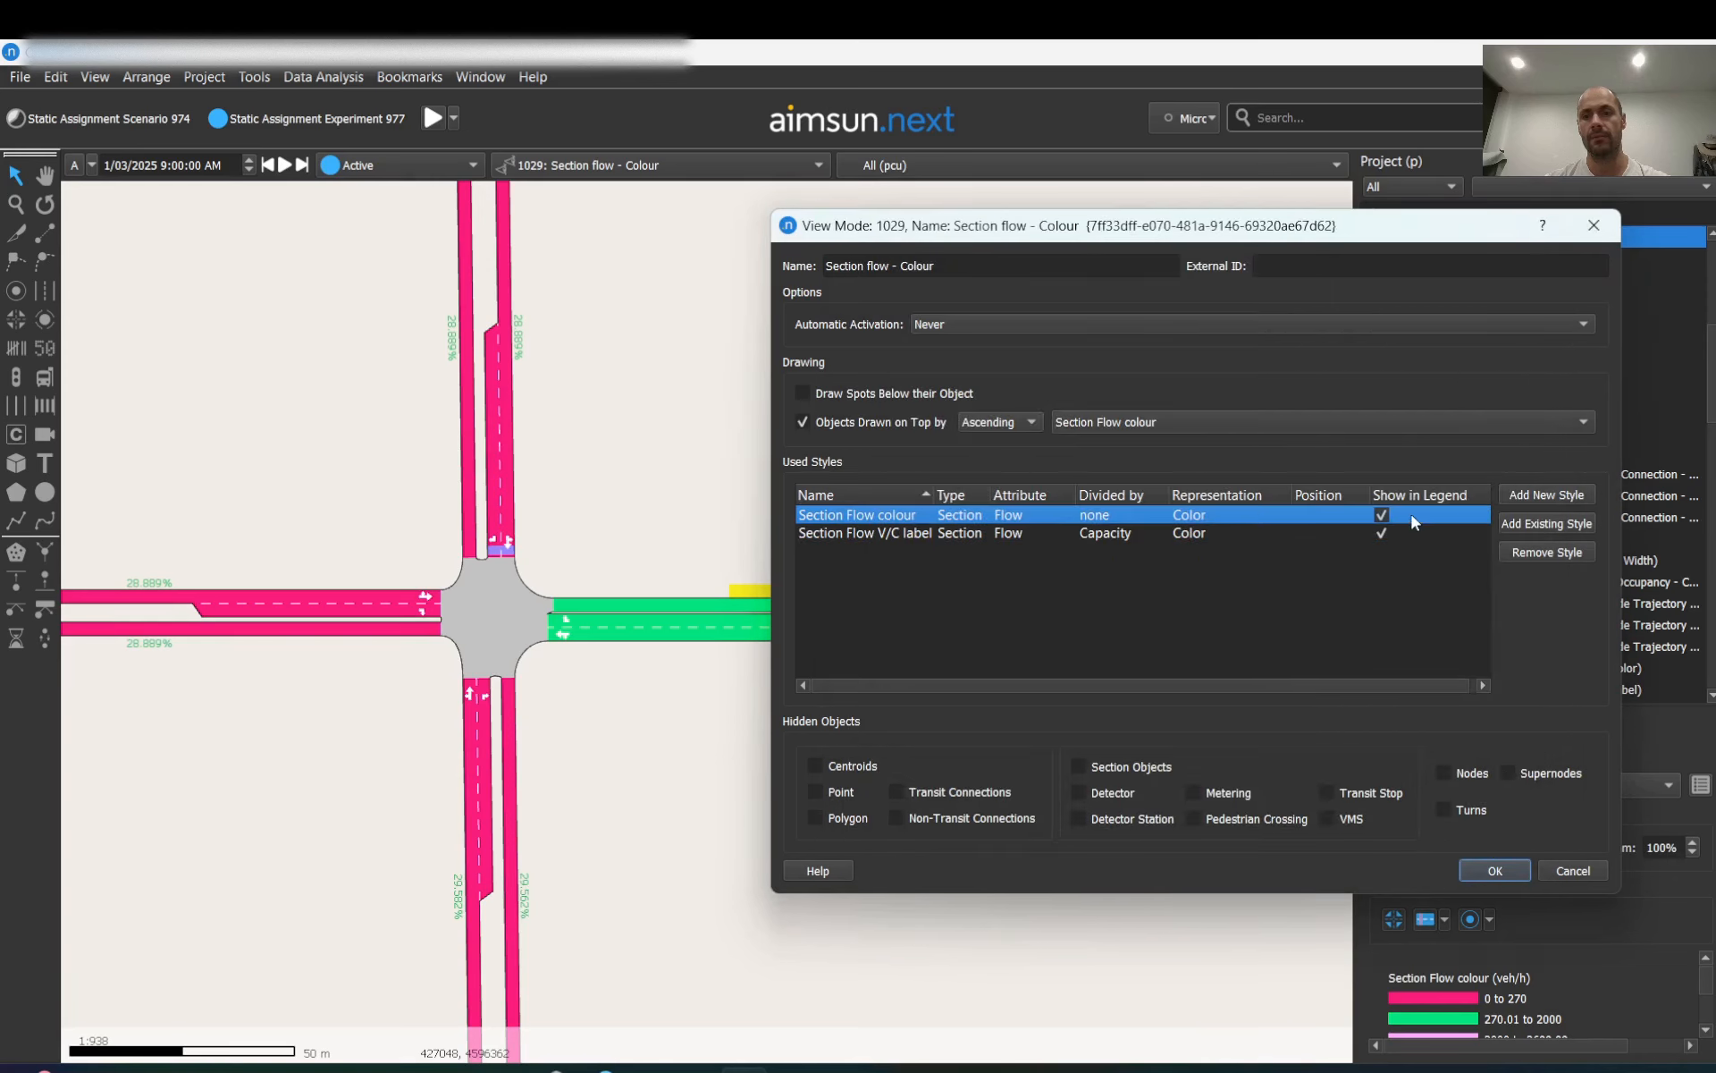
pyautogui.click(1548, 552)
pyautogui.click(1494, 869)
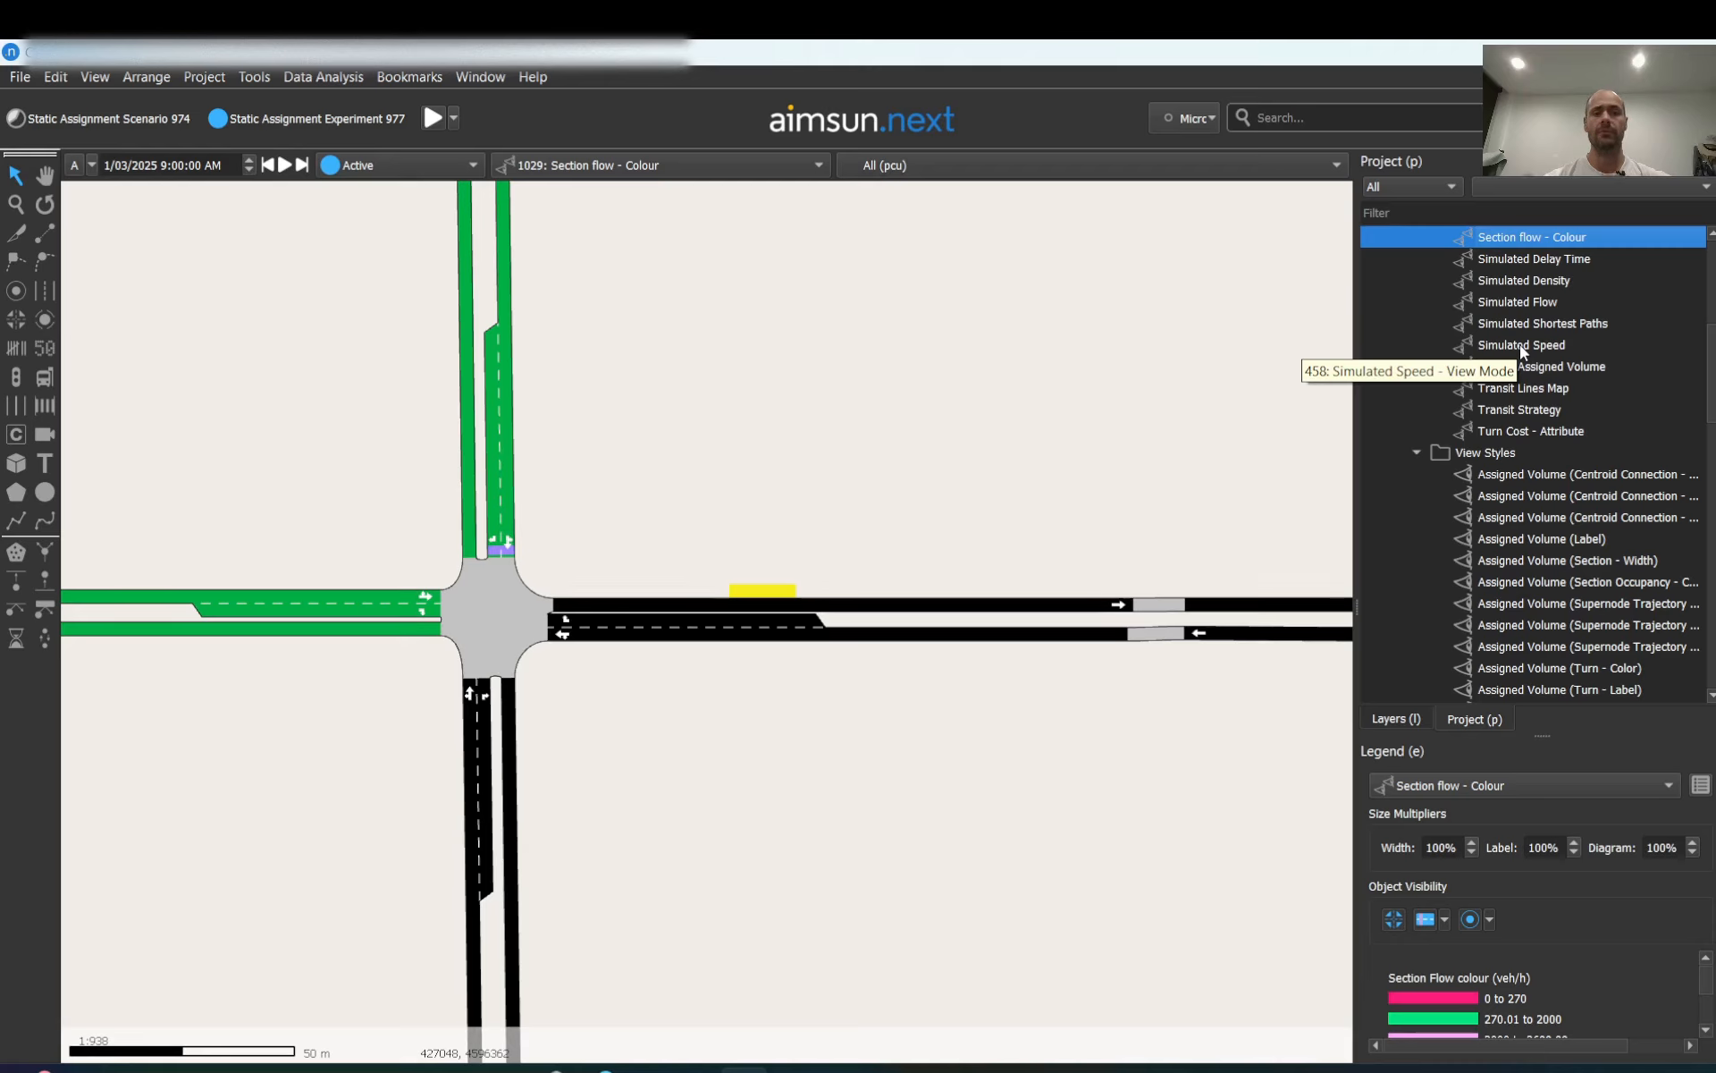
pyautogui.scroll(5, 1520, 345)
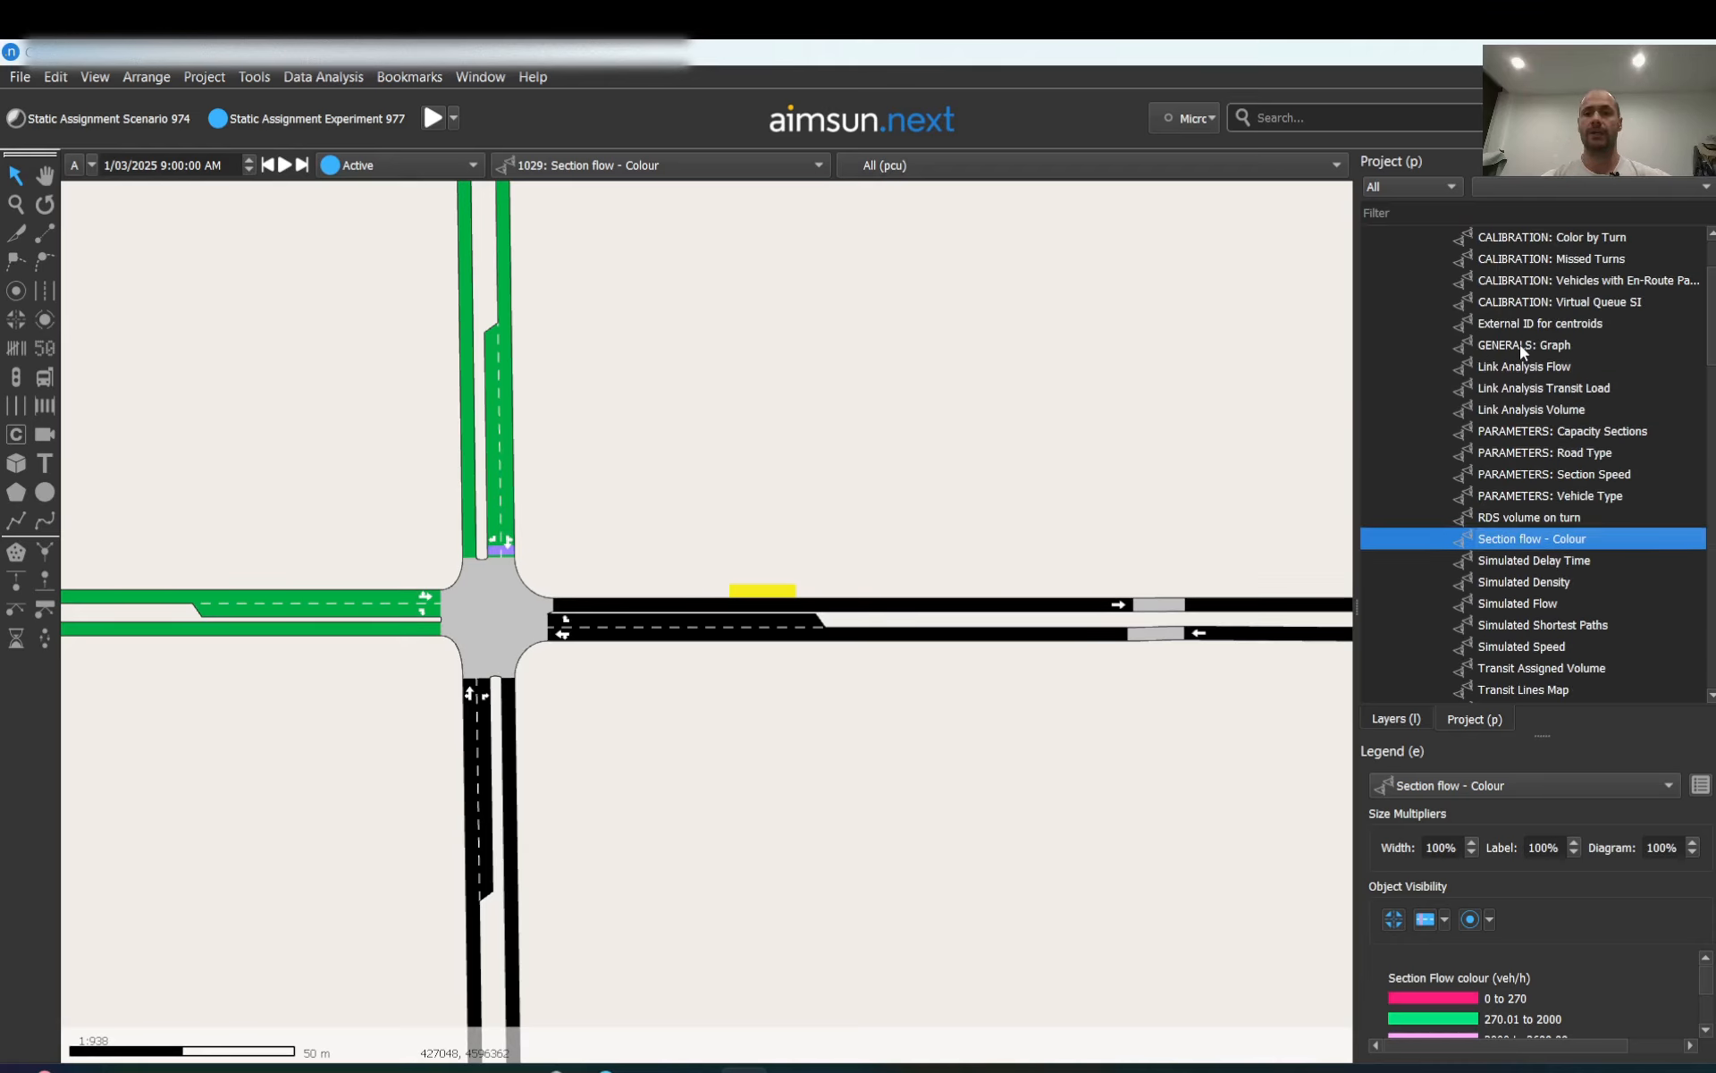
pyautogui.click(762, 159)
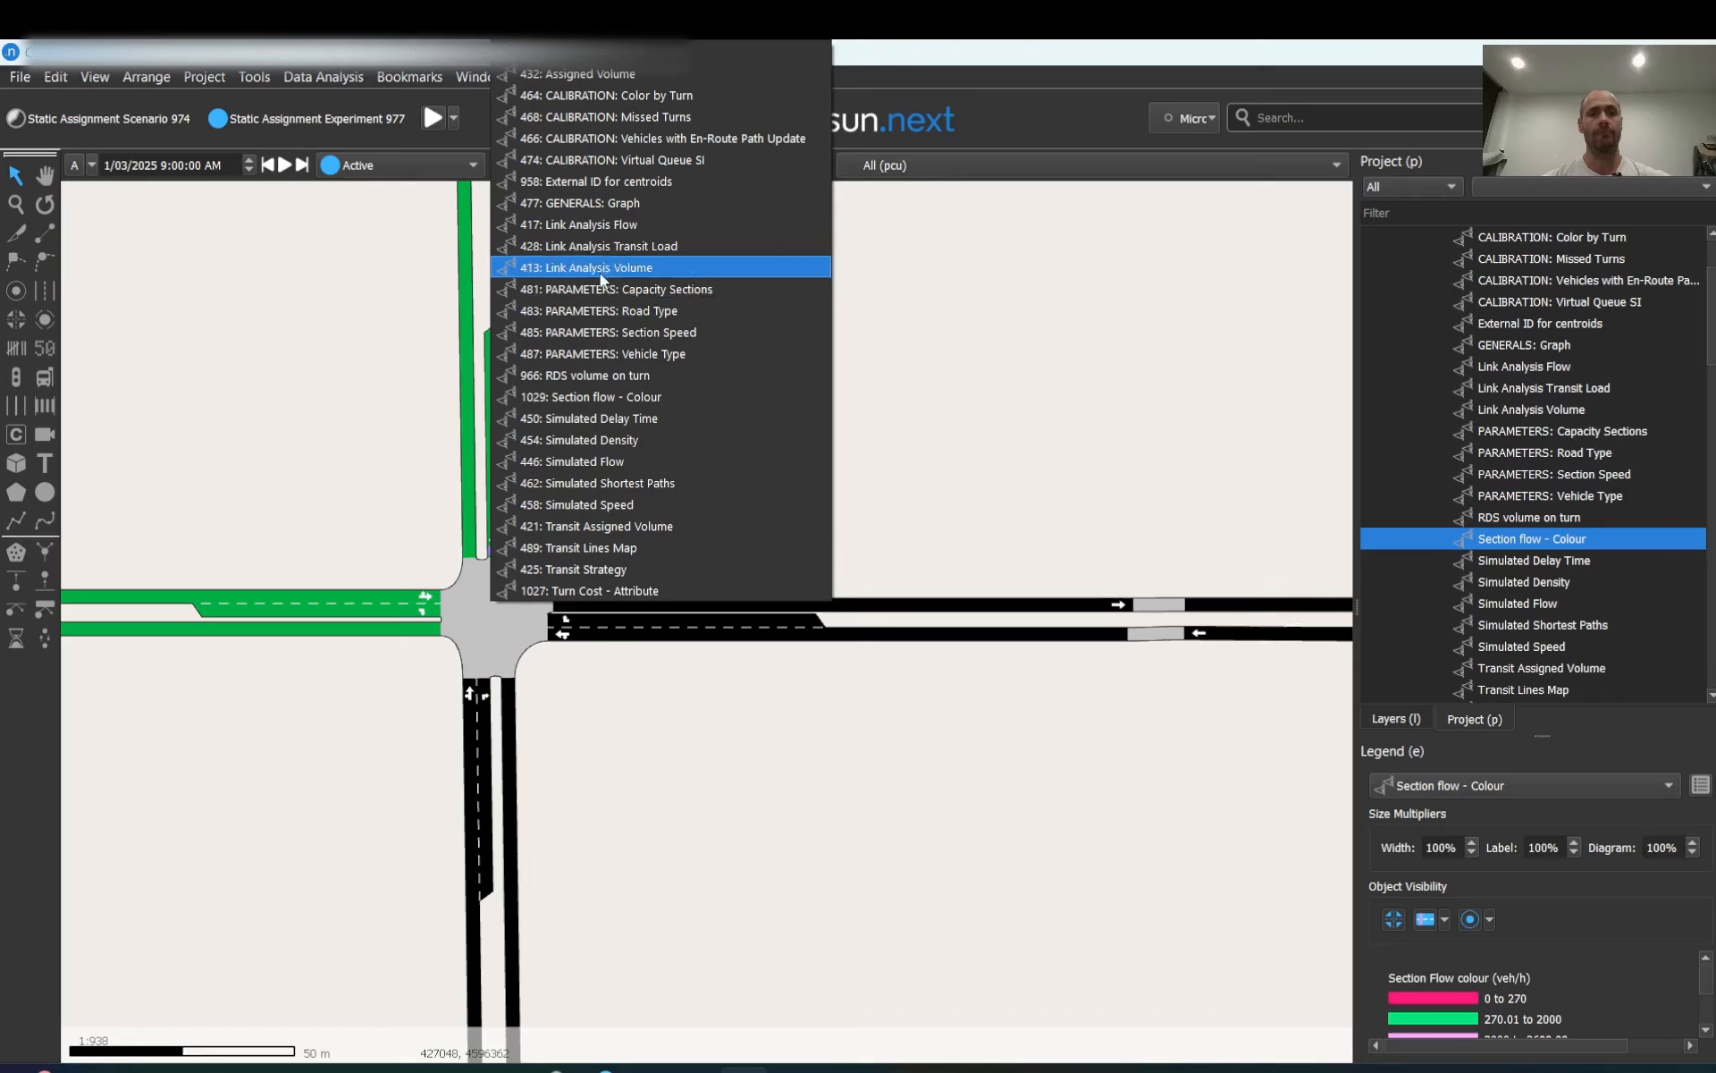
pyautogui.click(969, 296)
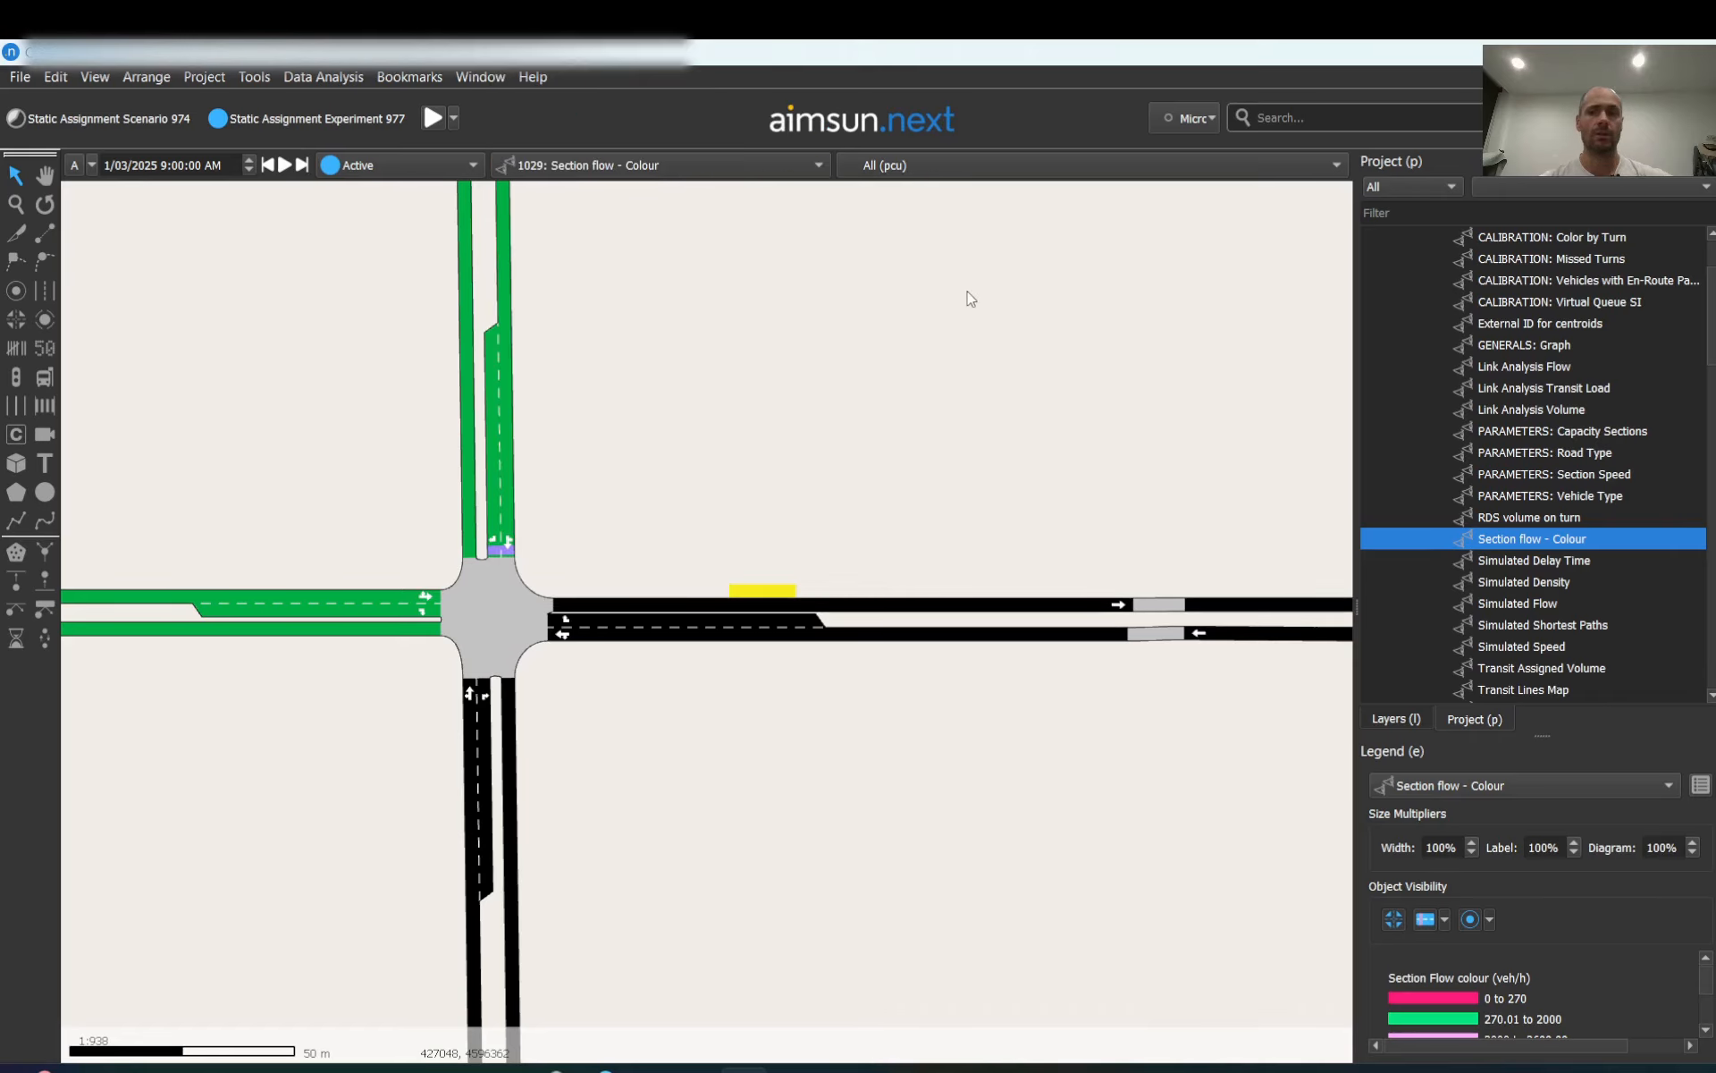
pyautogui.click(819, 164)
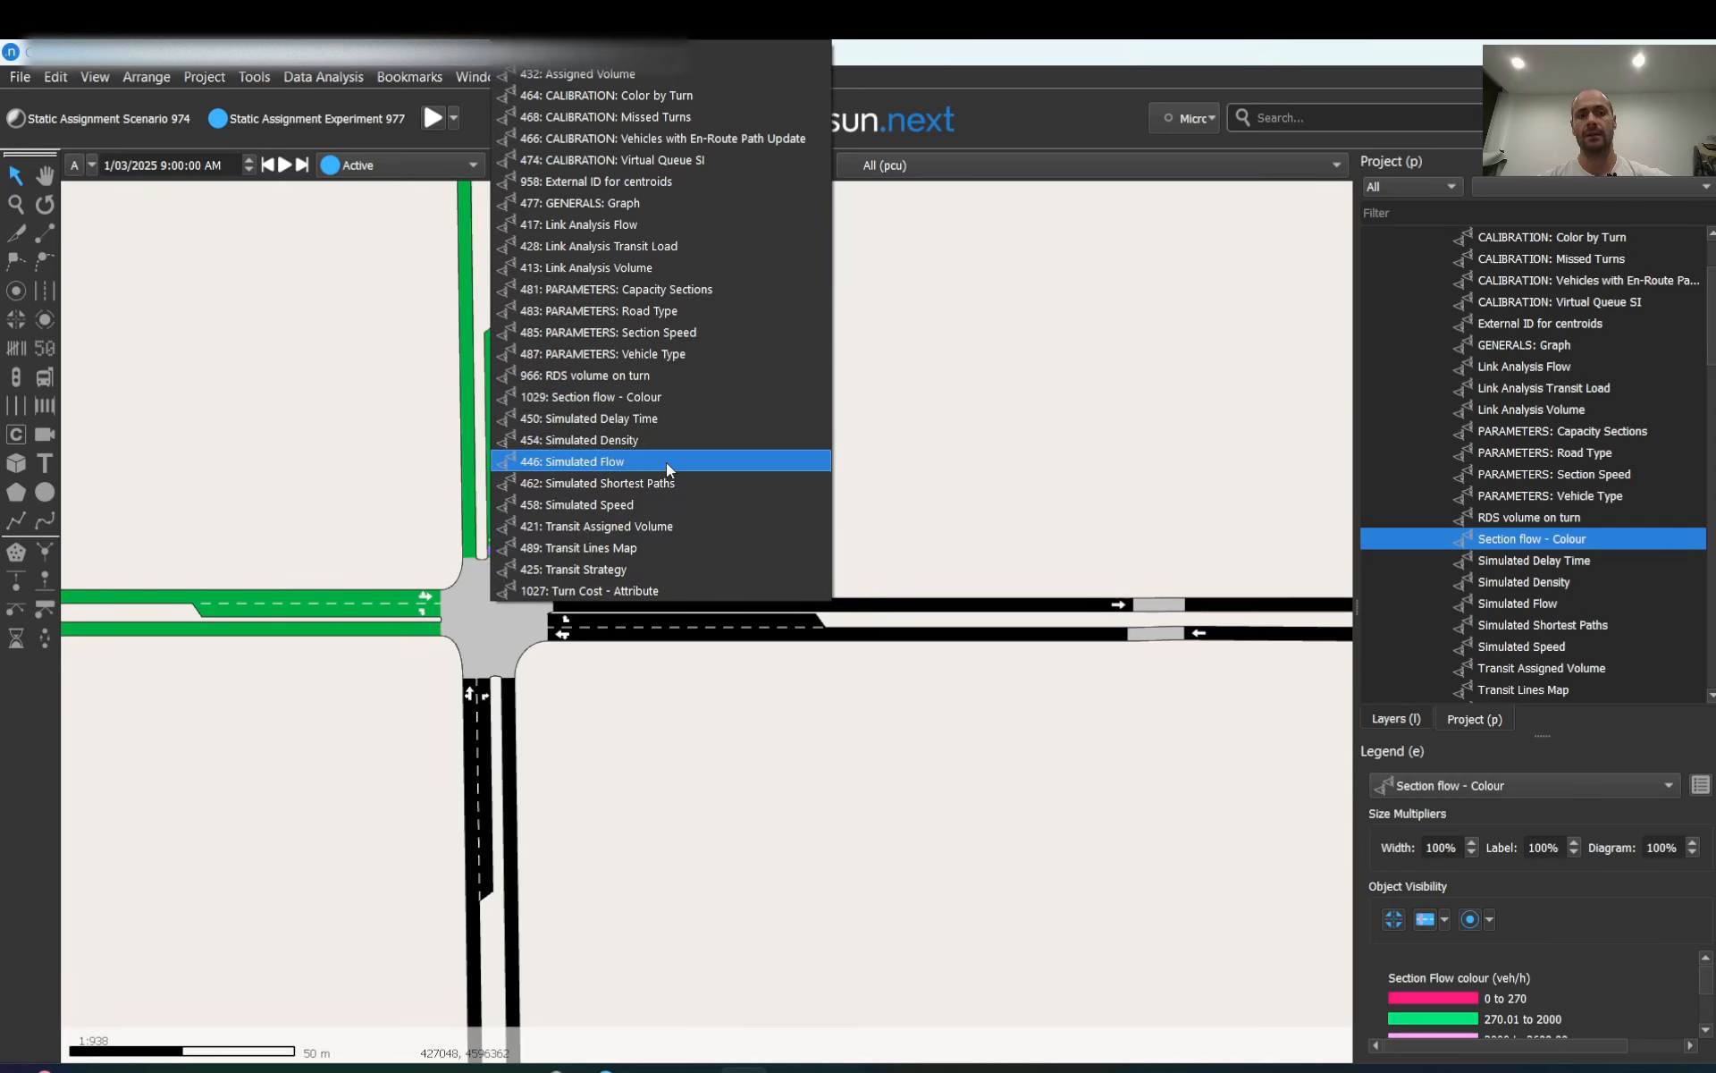
pyautogui.click(950, 324)
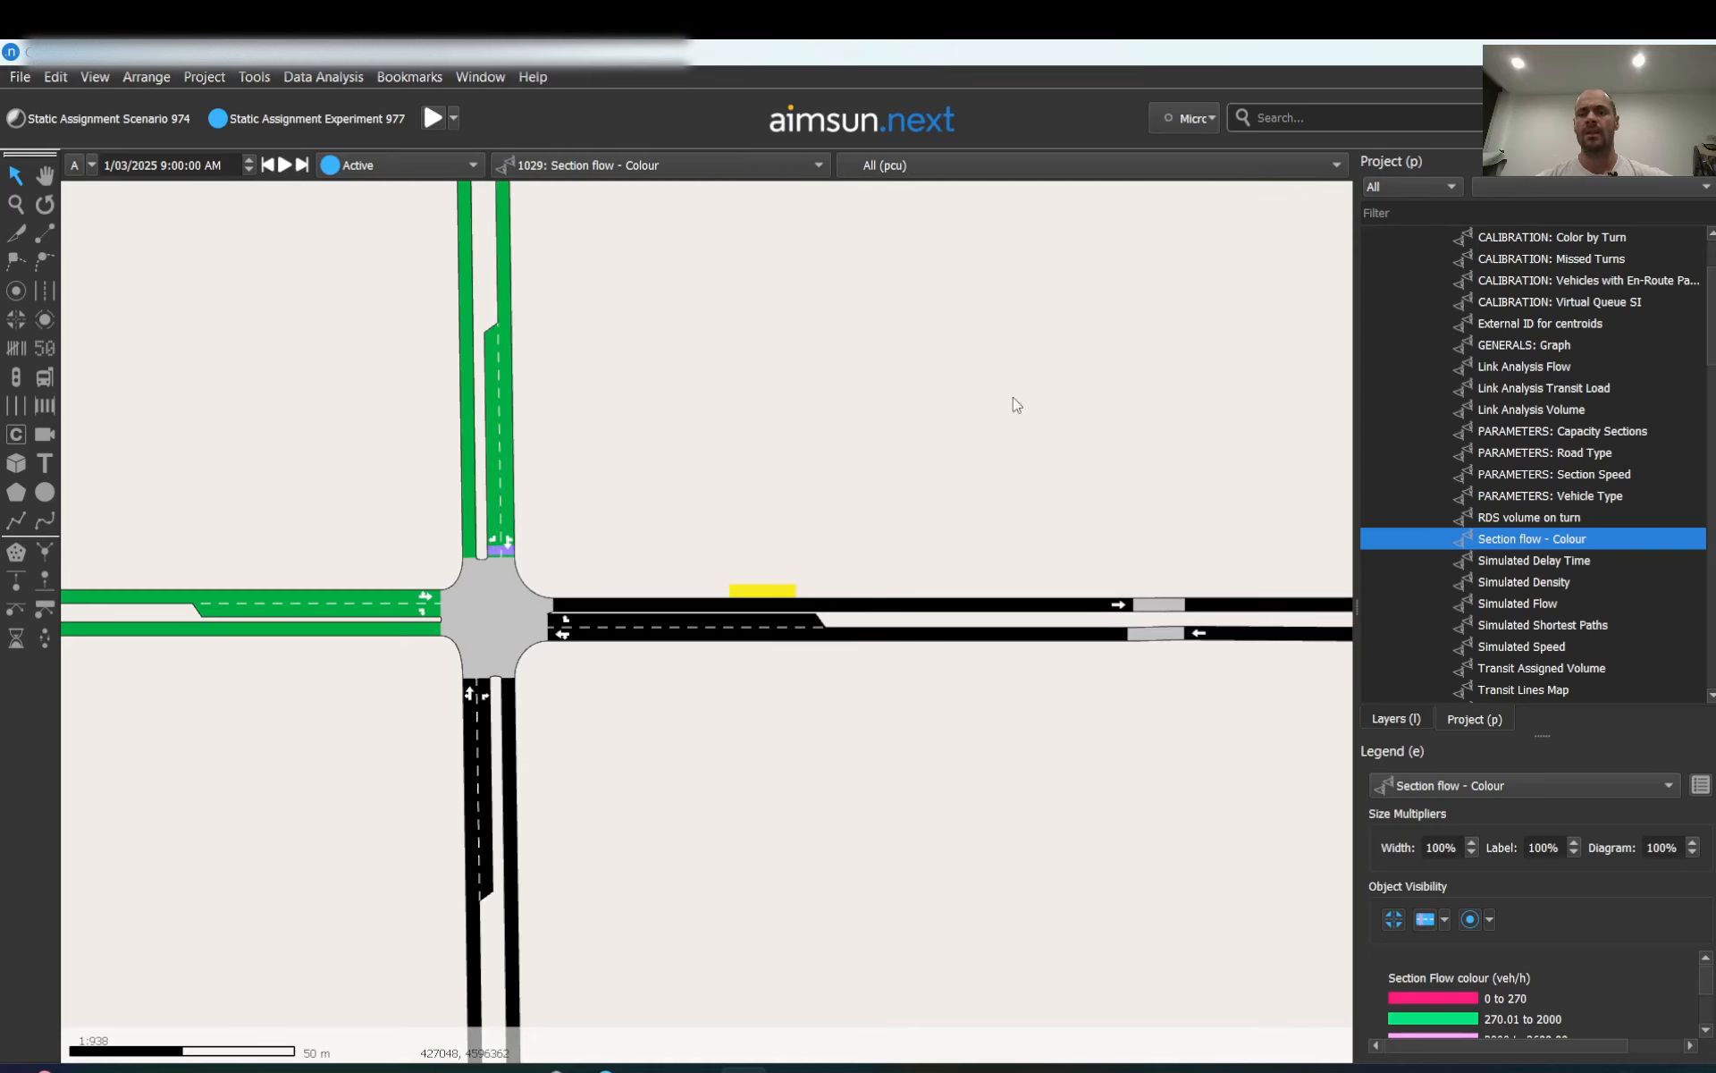
pyautogui.click(696, 170)
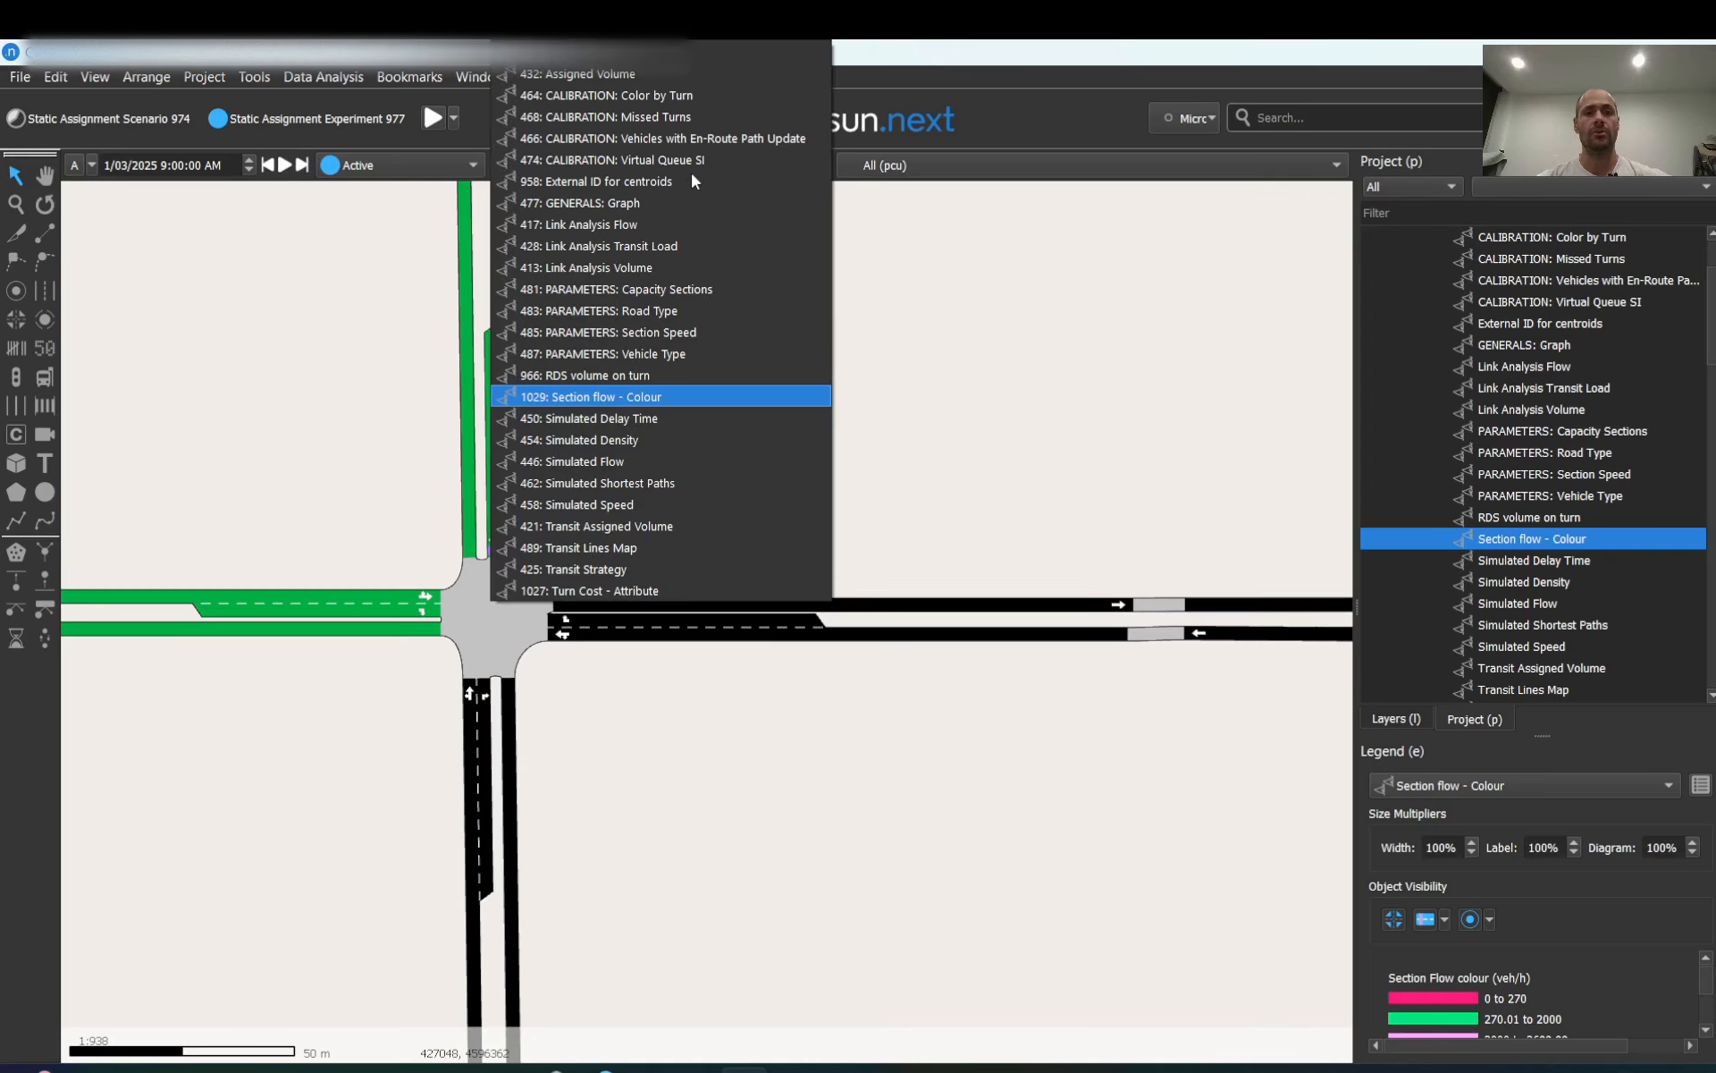
pyautogui.click(1020, 329)
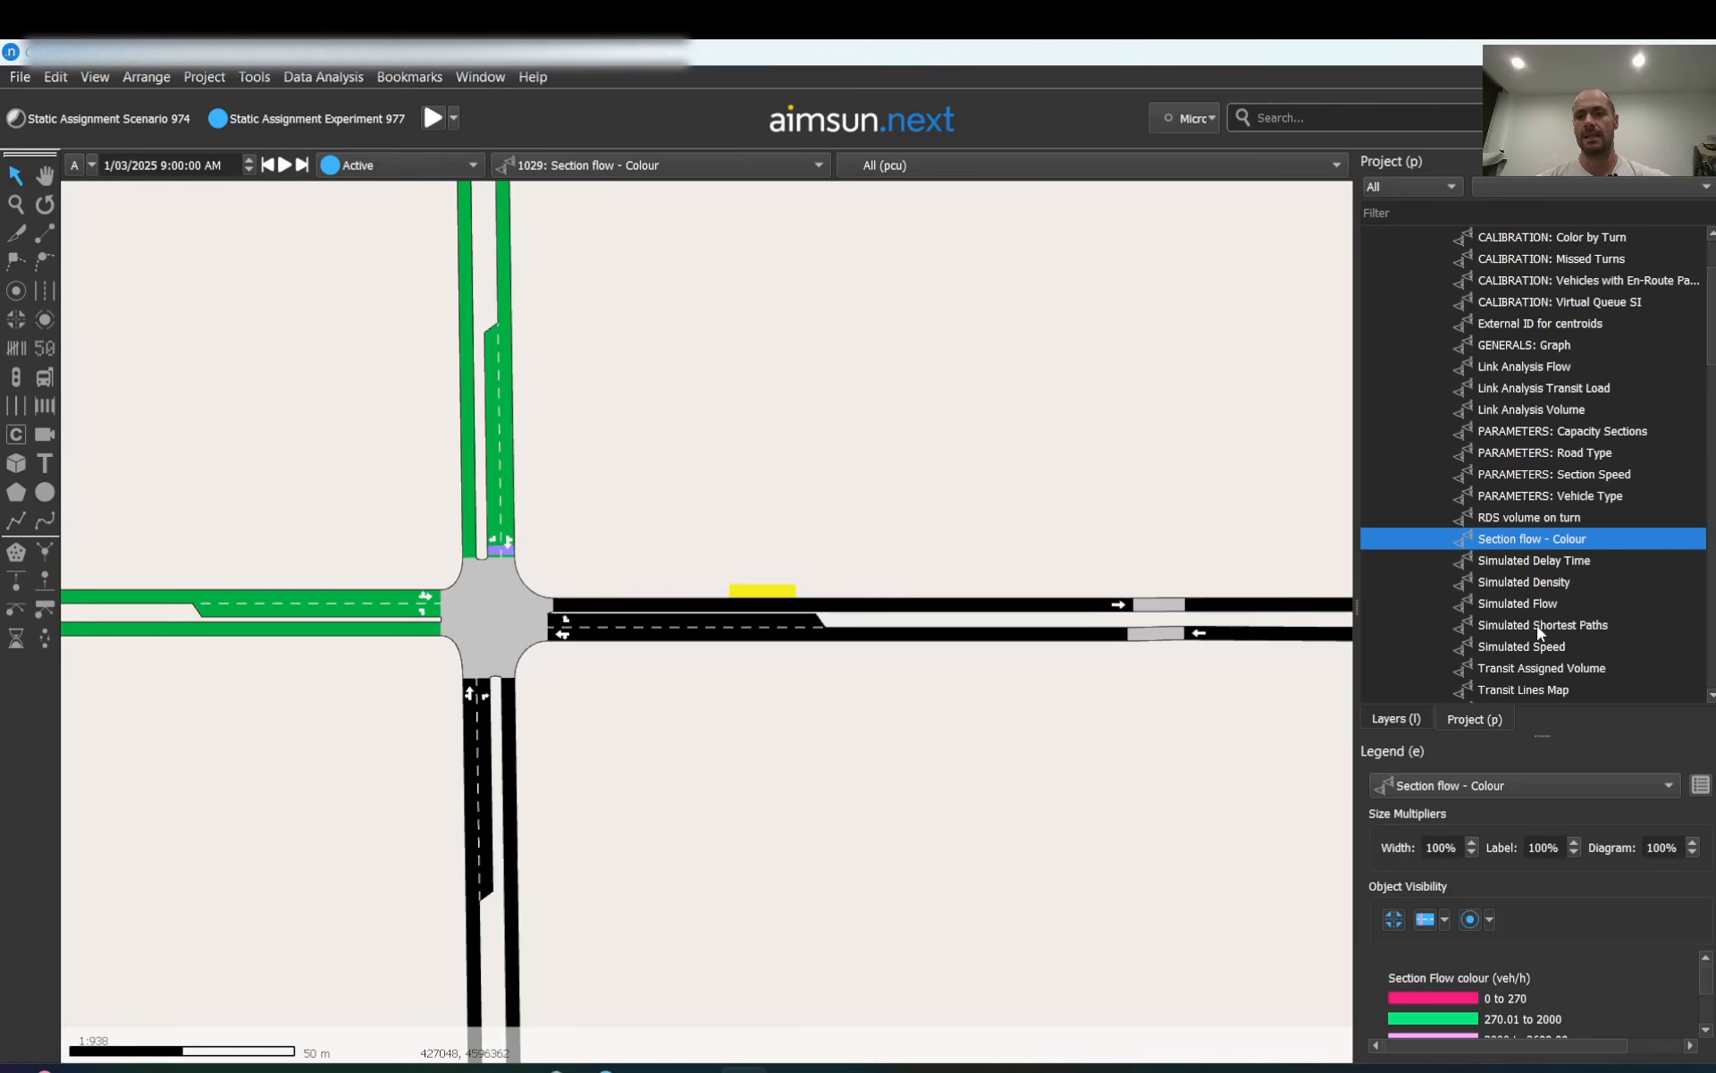
# - Open Static Assignment Experiment 977, view the Validation section of its outputs and close the experiment
pyautogui.scroll(-10, 1537, 626)
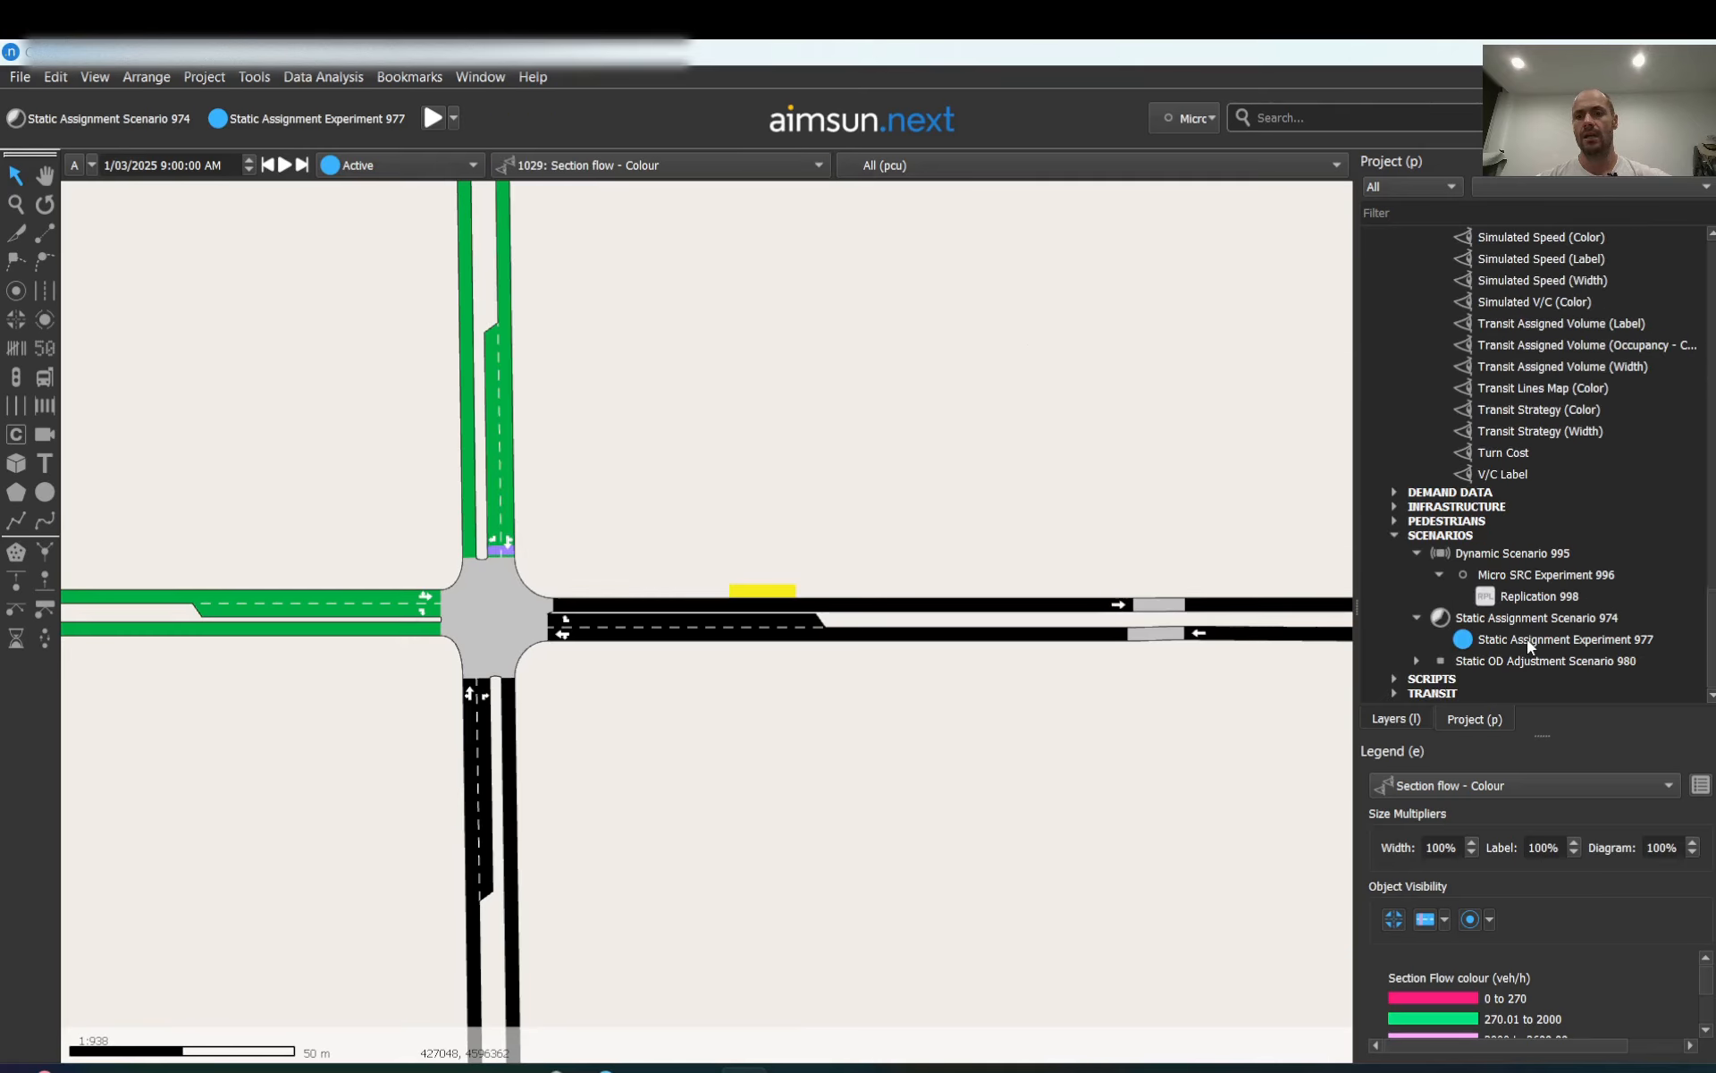
pyautogui.doubleClick(1527, 640)
pyautogui.click(827, 261)
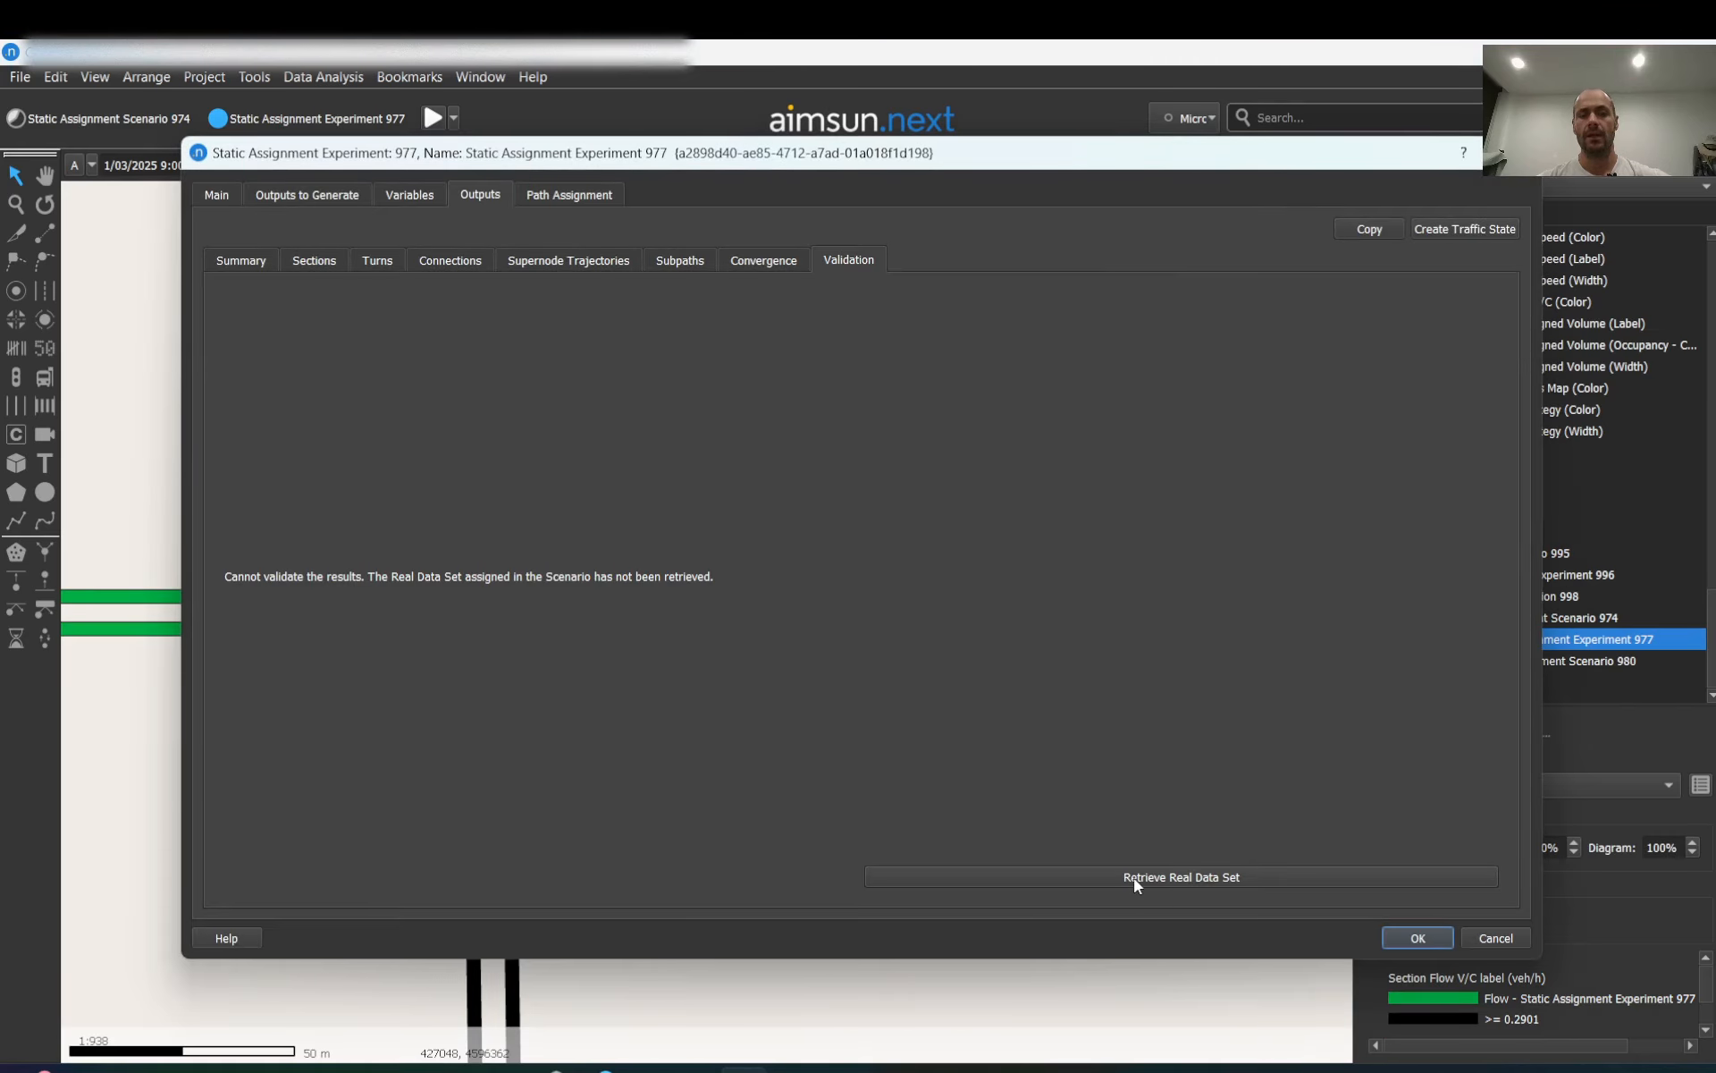
pyautogui.click(1517, 155)
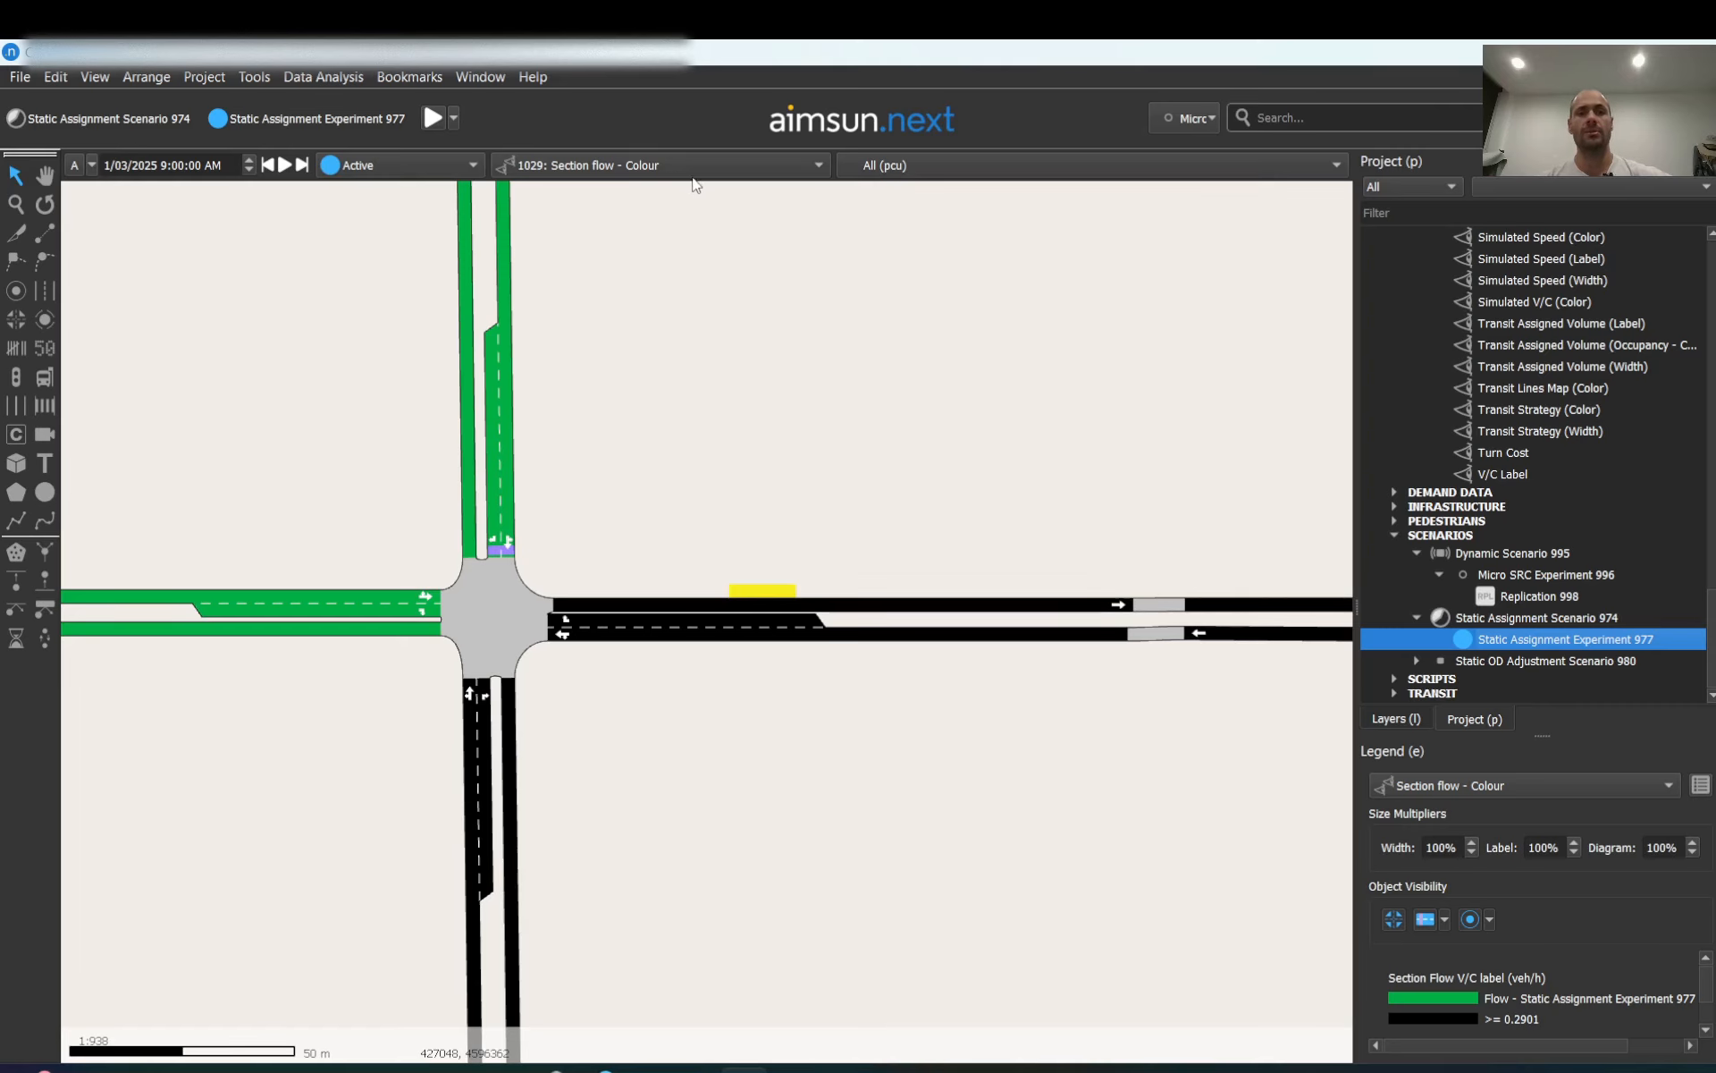
pyautogui.click(812, 166)
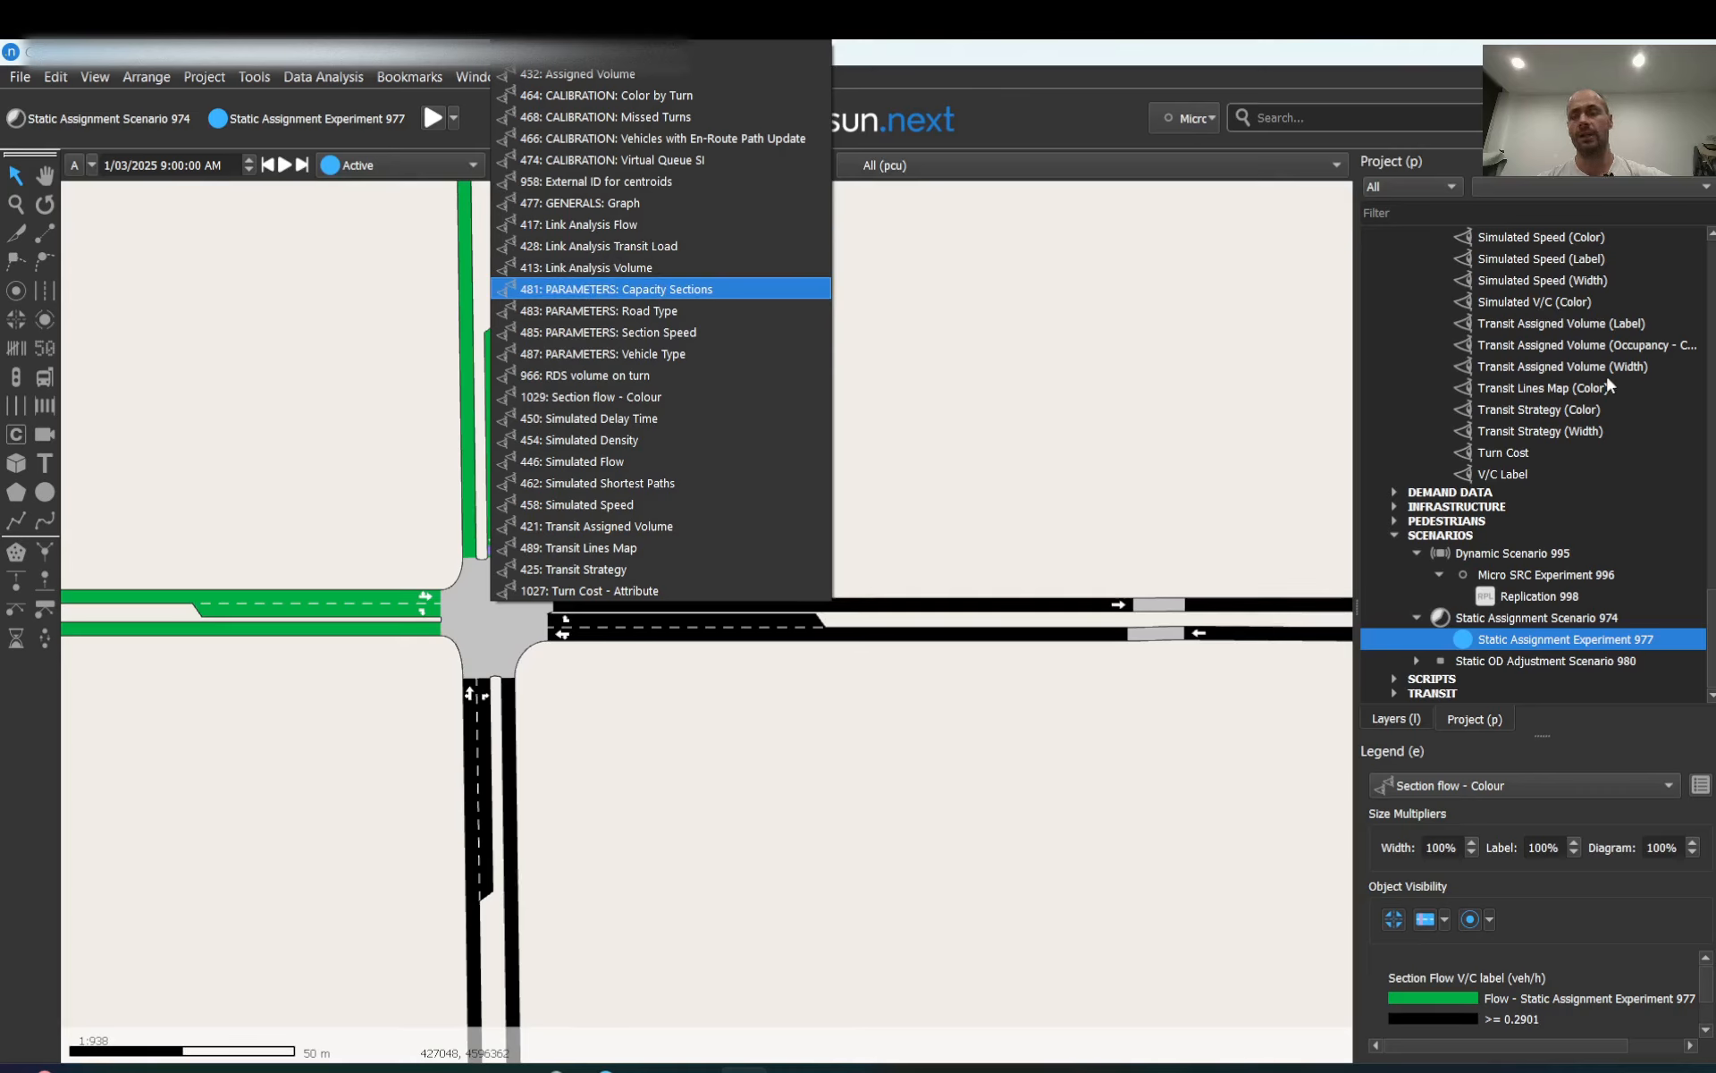
pyautogui.click(1115, 368)
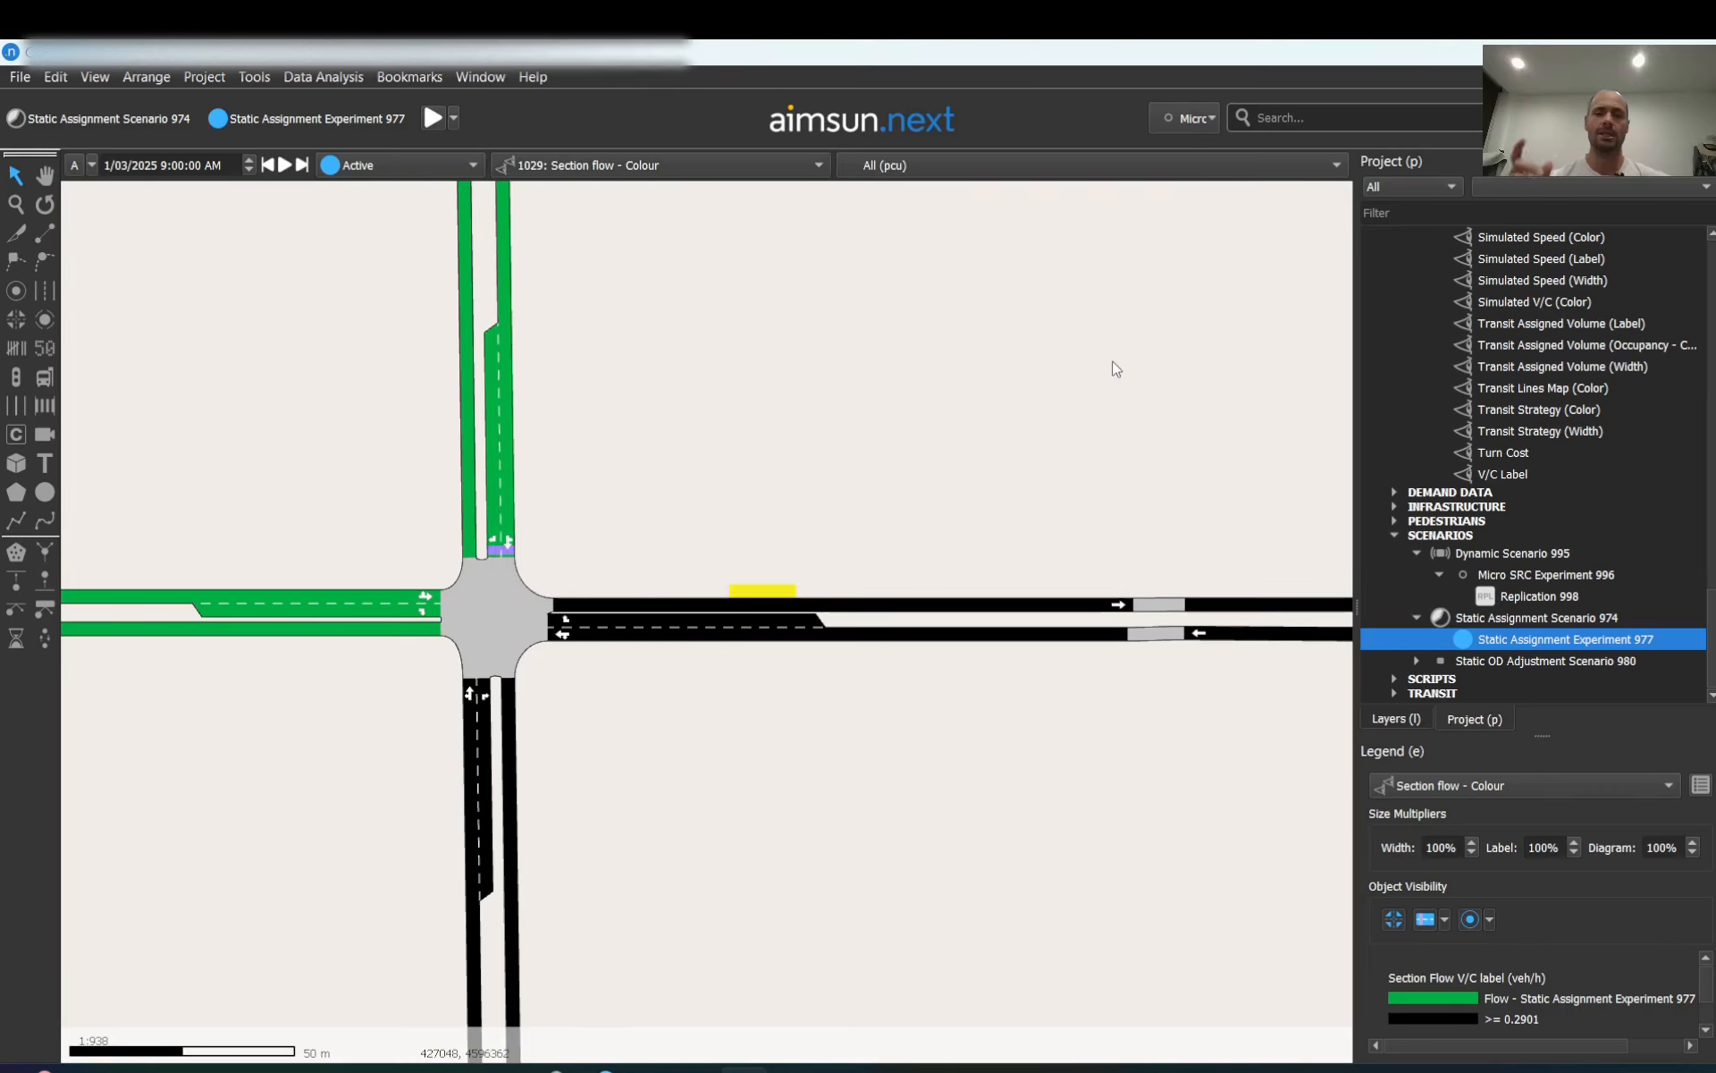